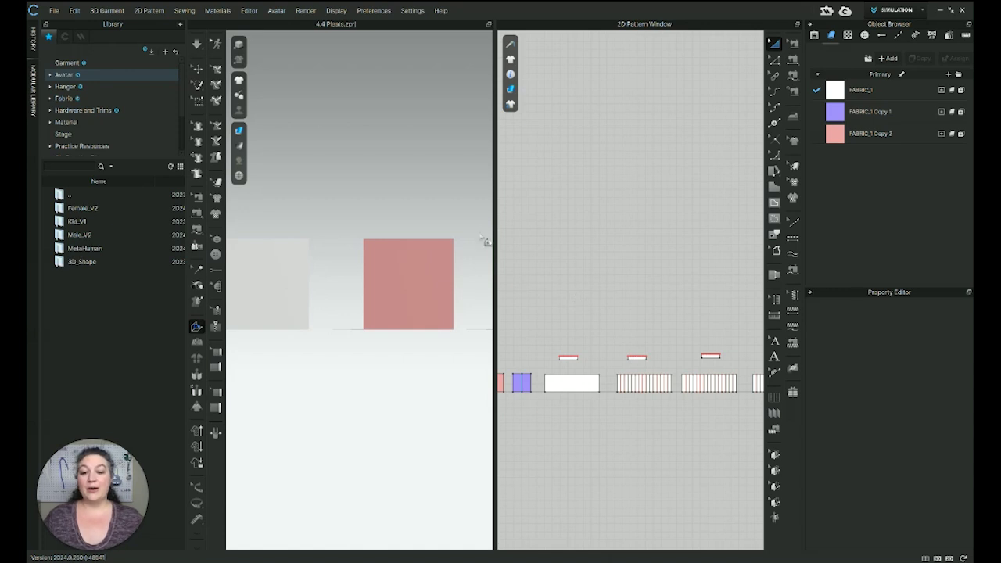
Select the center fold line of the white square with Fold Arrangement and examine its fold angle and rotation gizmo
middle_click_drag(344, 311, 376, 358)
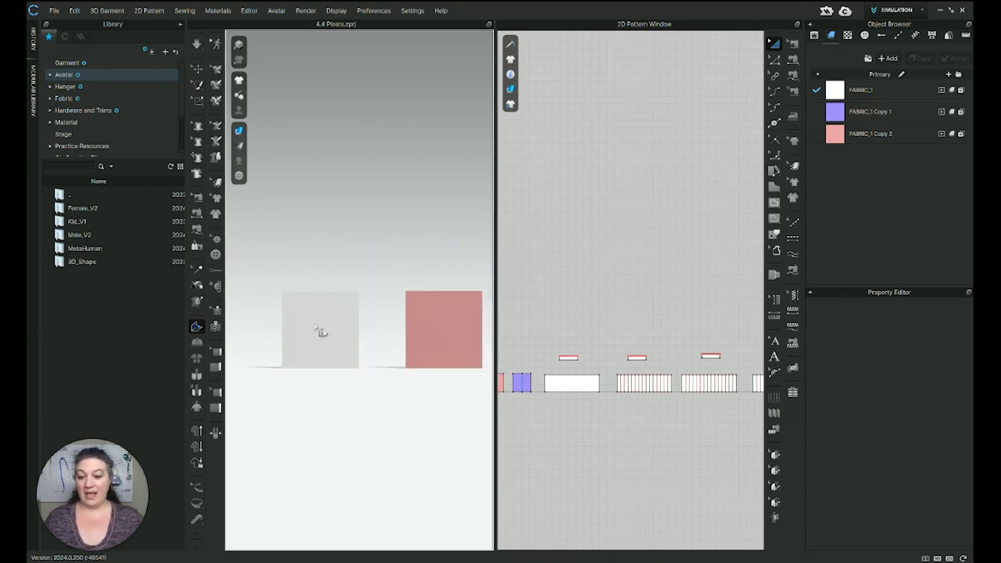
left_click(196, 326)
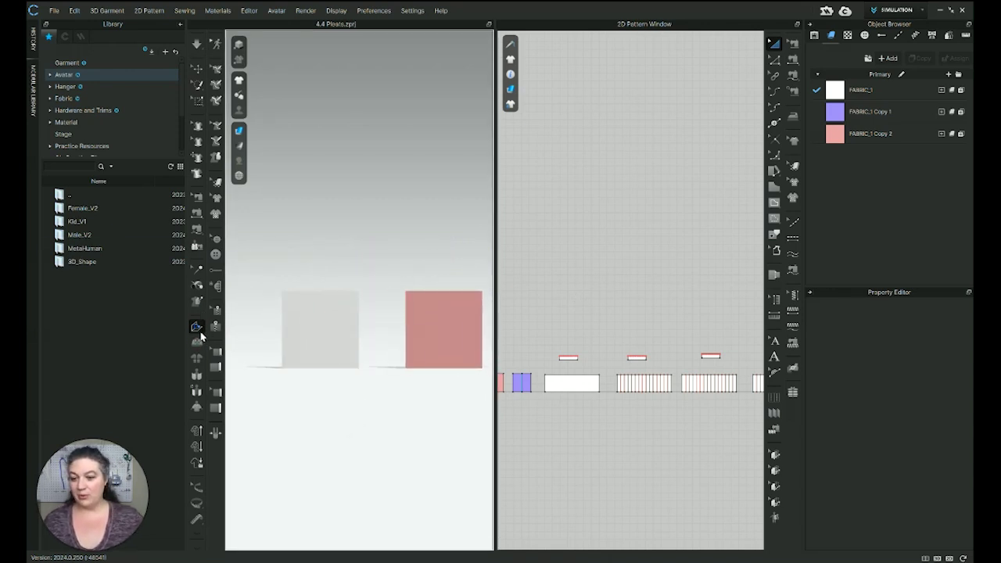
left_click(323, 316)
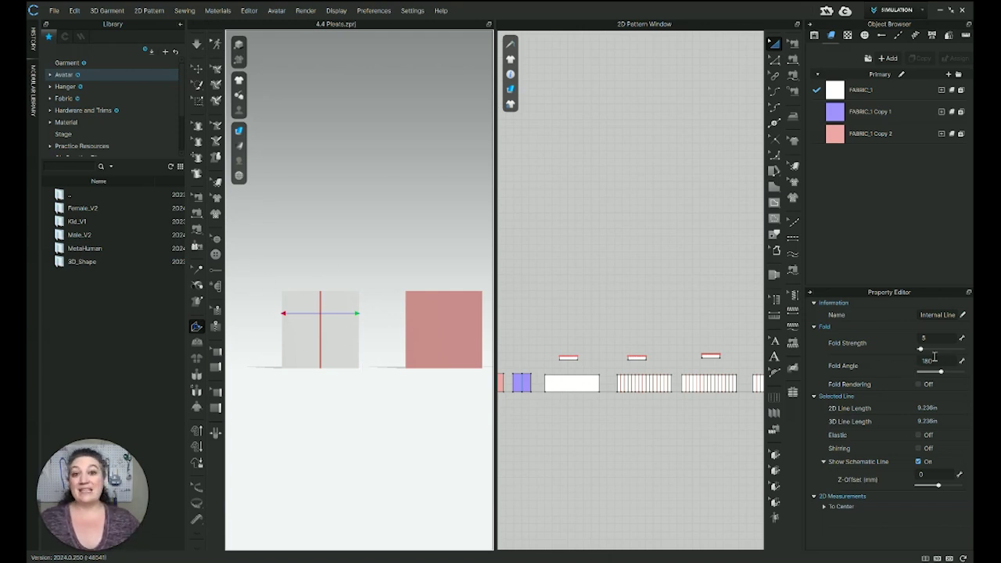
scroll(319, 342, "up", 3)
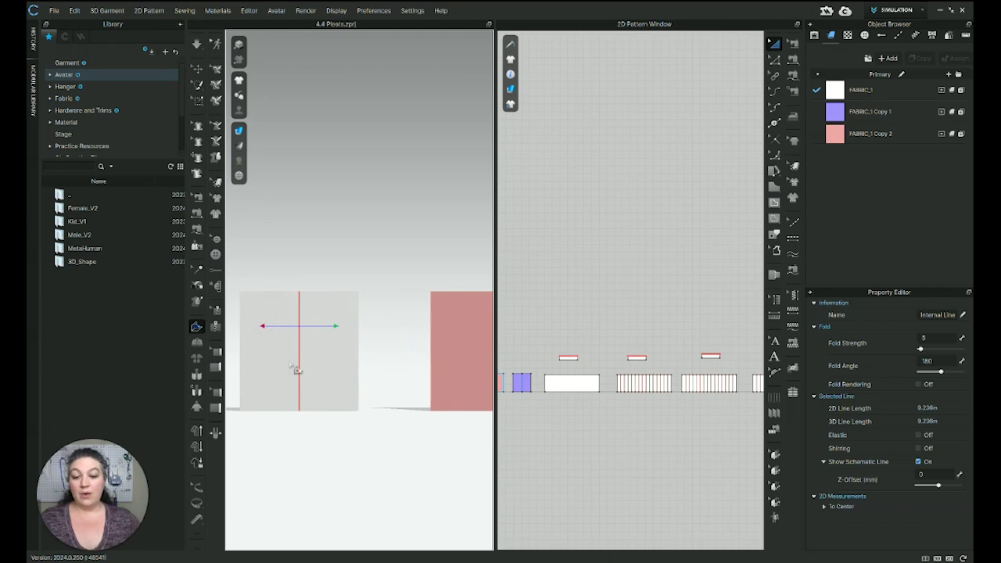
right_click_drag(341, 373, 415, 311)
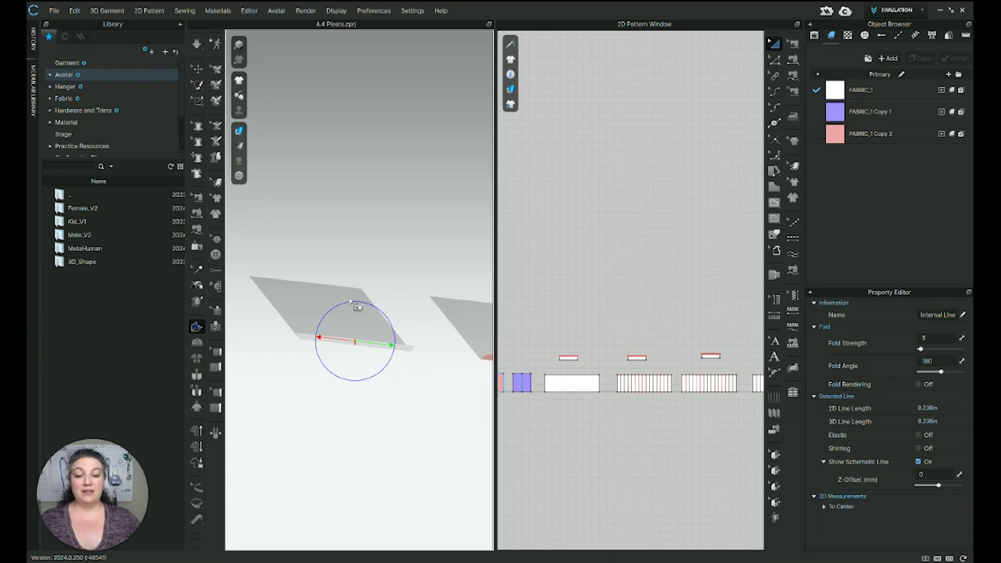
left_click_drag(391, 364, 360, 383)
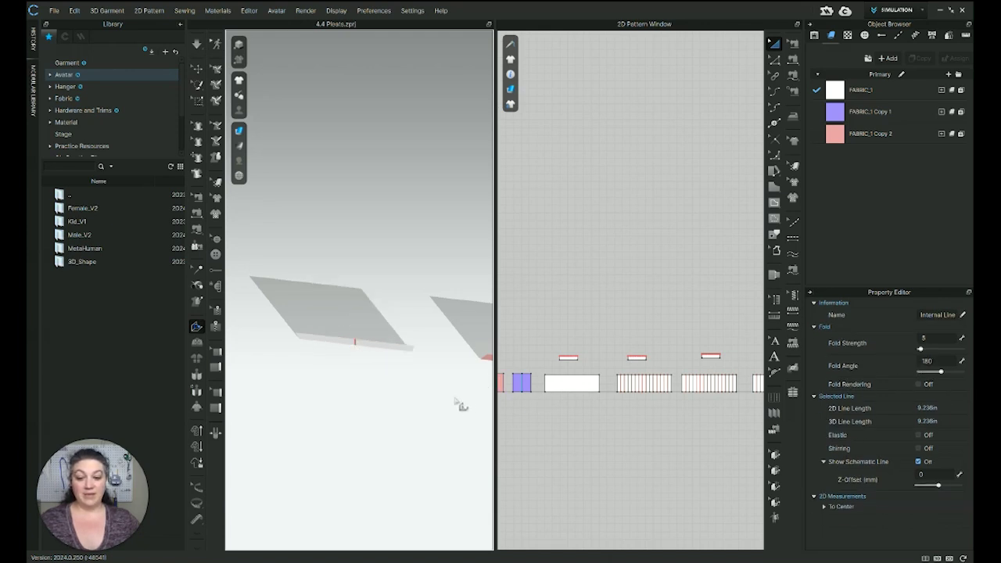
Inspect the fold angle settings of the center fold lines on the red and purple squares from the front
key("2")
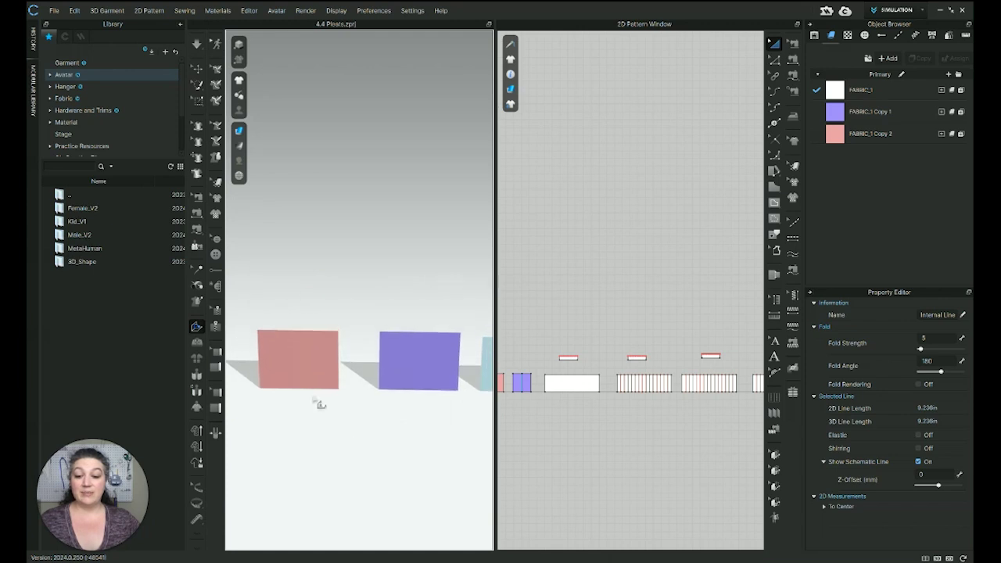
left_click(301, 358)
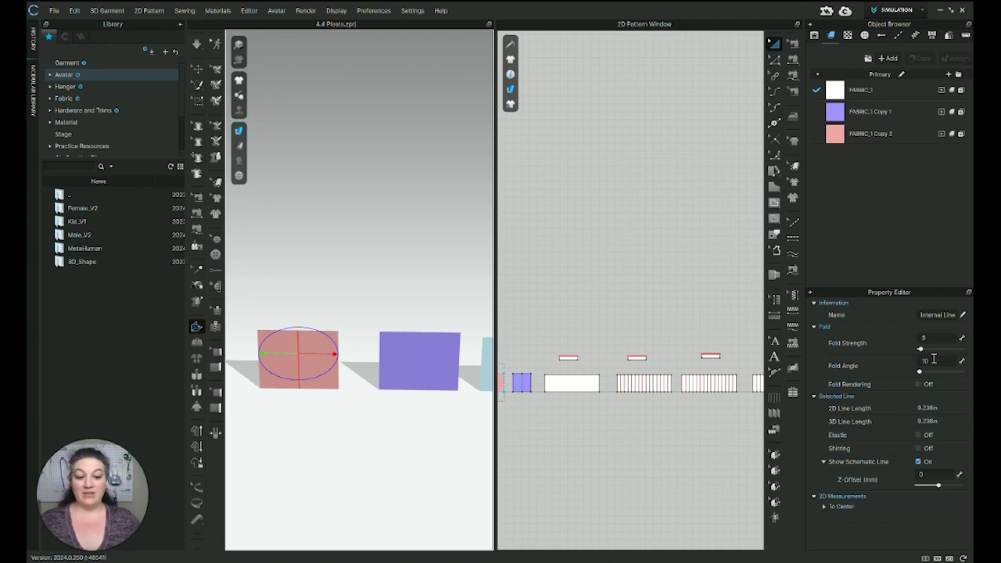
left_click(420, 368)
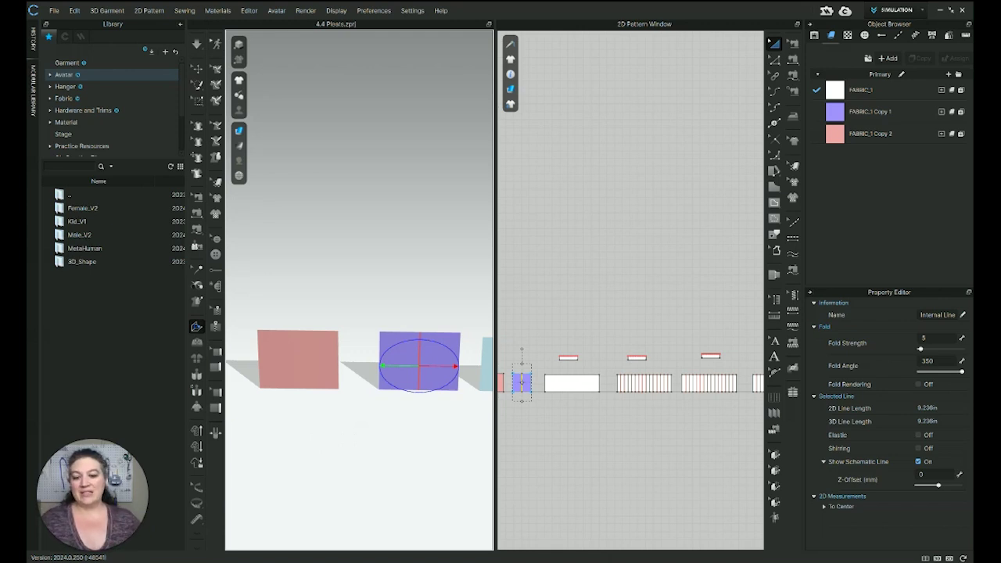
Run the simulation from an angled view so the red and purple squares fold, and stop it
right_click_drag(446, 425, 469, 383)
key("space")
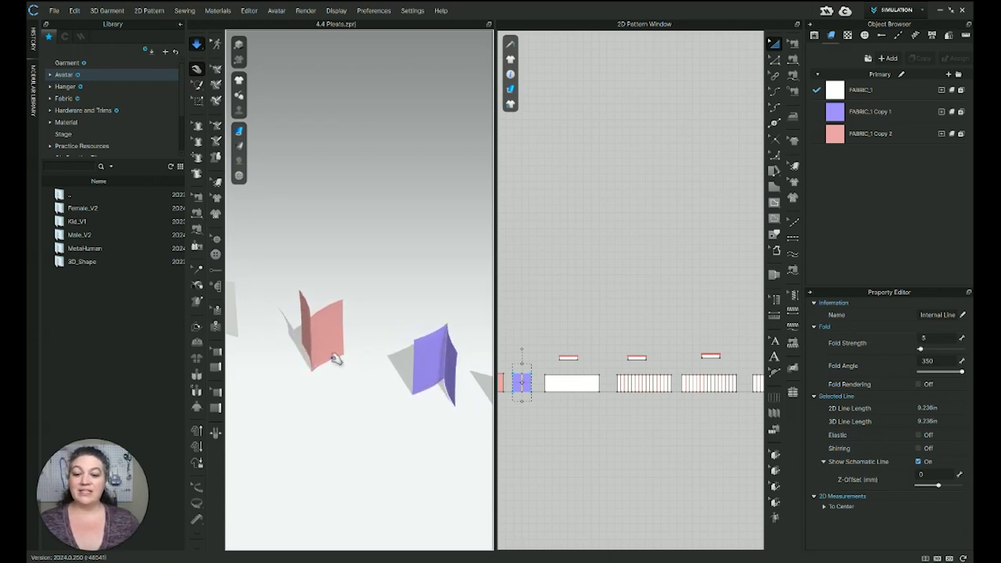
key("space")
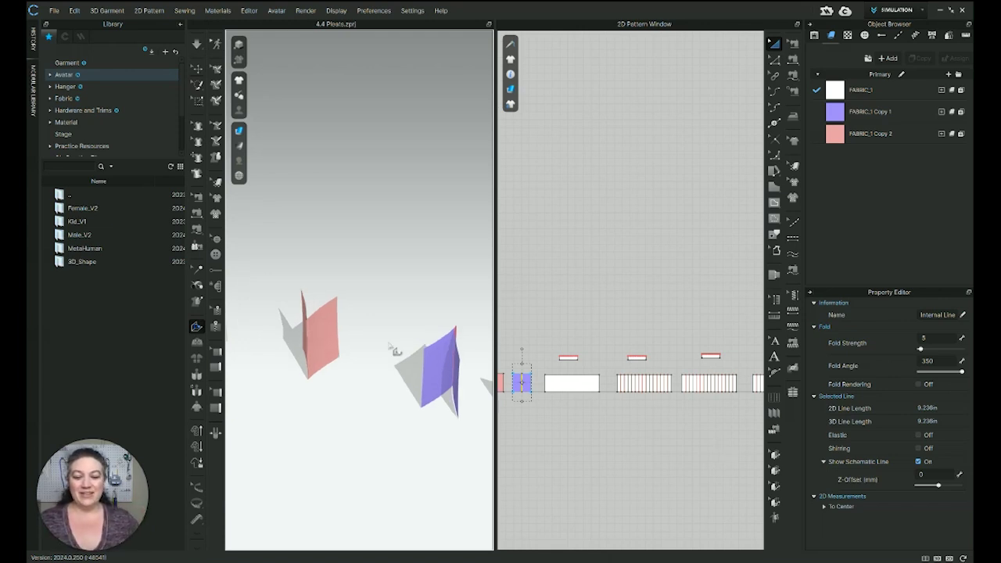
Check the length of the lower edge of the small white rectangle above the large one with the Edit Pattern tool
scroll(618, 395, "up", 3)
right_click_drag(653, 375, 693, 376)
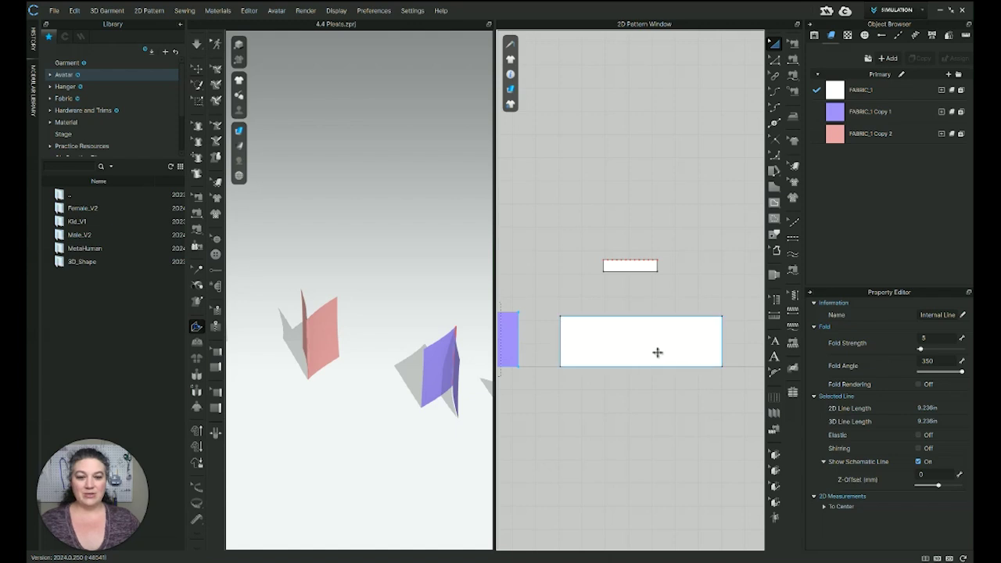
scroll(678, 352, "up", 3)
scroll(678, 350, "down", 2)
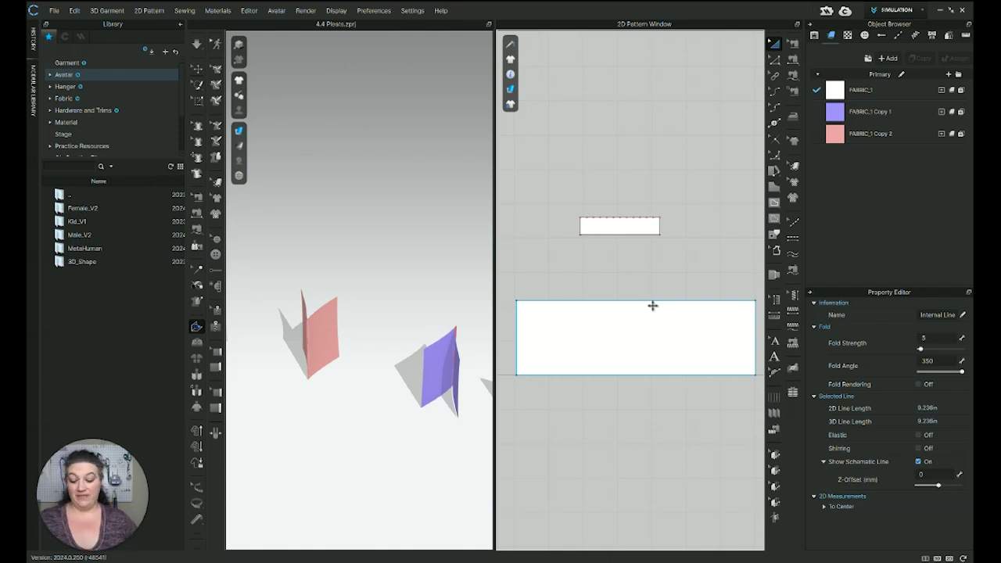
key("z")
left_click(615, 236)
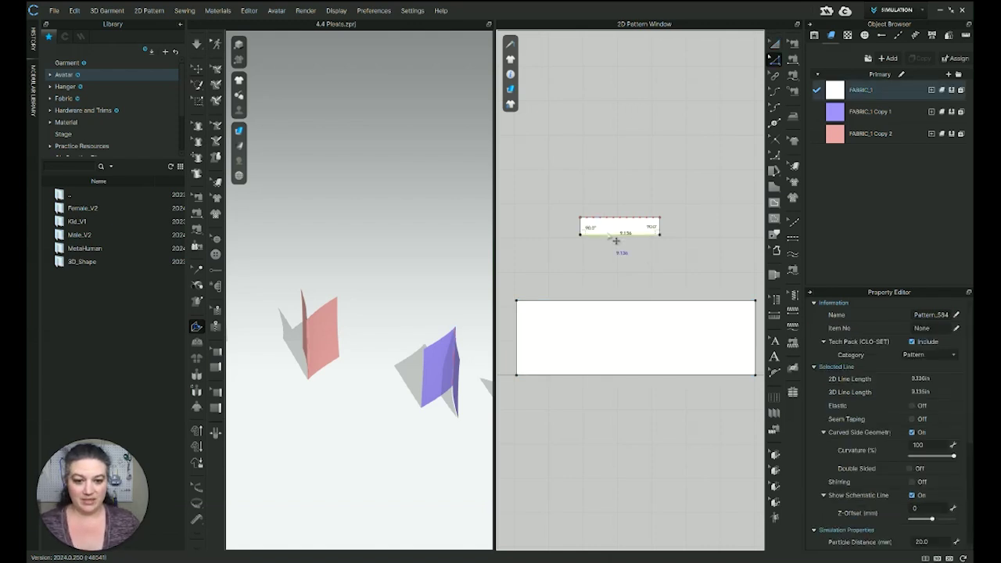
left_click(614, 268)
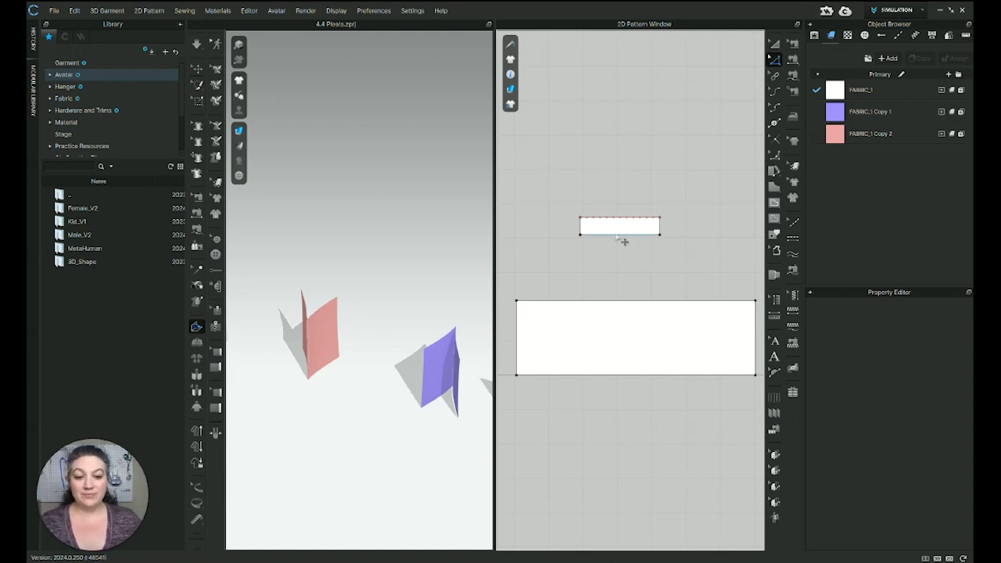
Split the lower edge of the small white rectangle uniformly into 5 segments
left_click(623, 234)
right_click(618, 234)
left_click(662, 313)
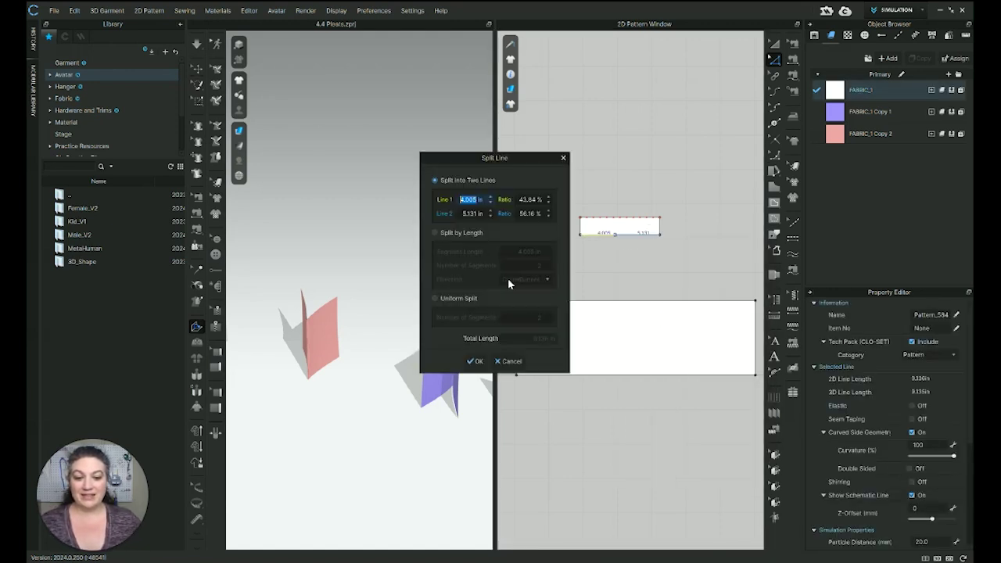
left_click(466, 298)
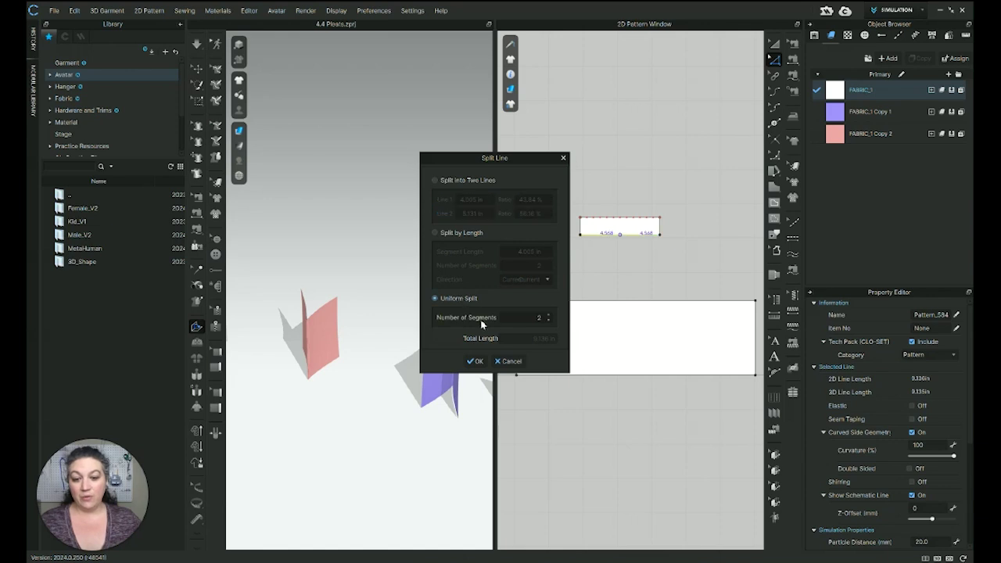
scroll(550, 317, "up", 2)
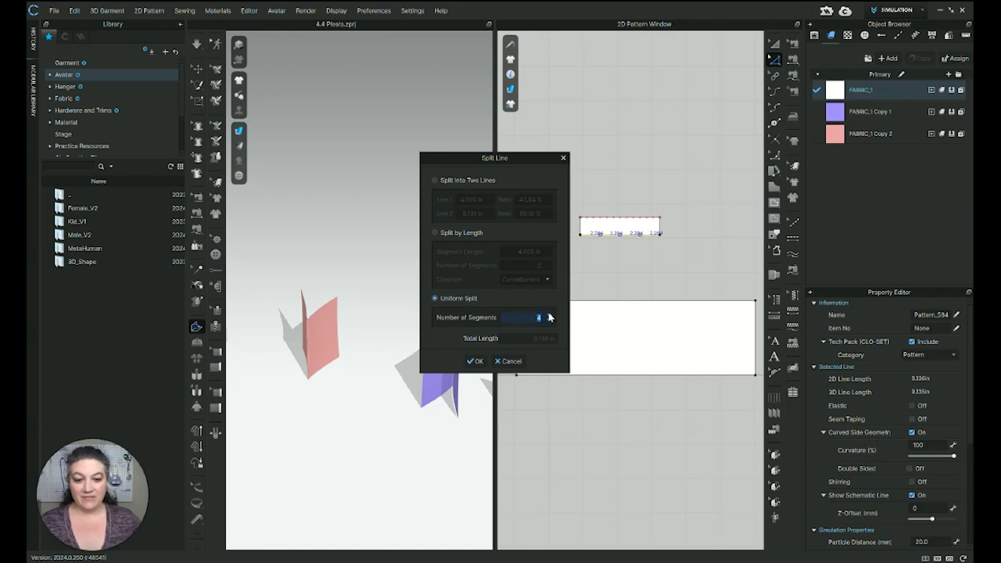
scroll(549, 316, "up", 1)
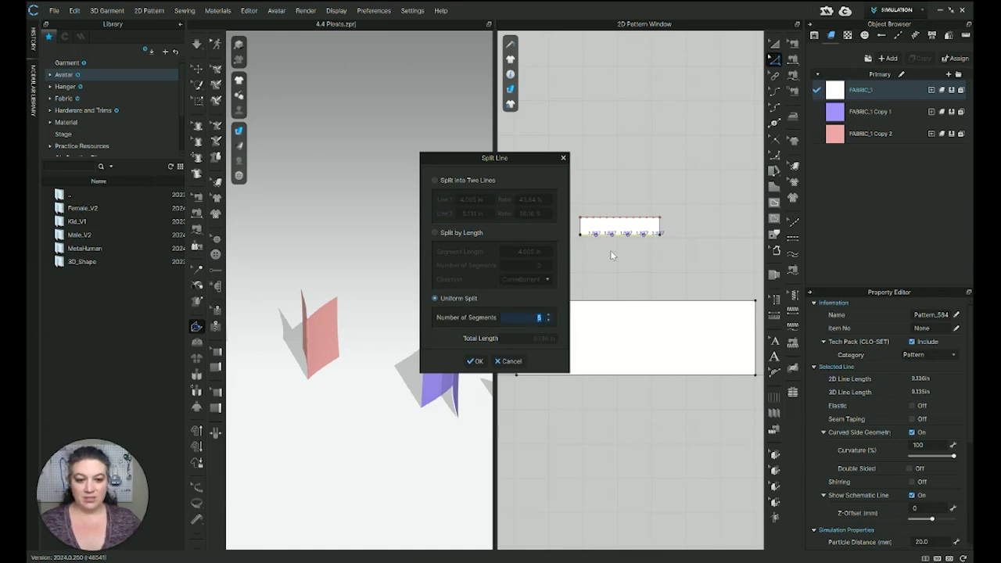
left_click(477, 361)
left_click(550, 252)
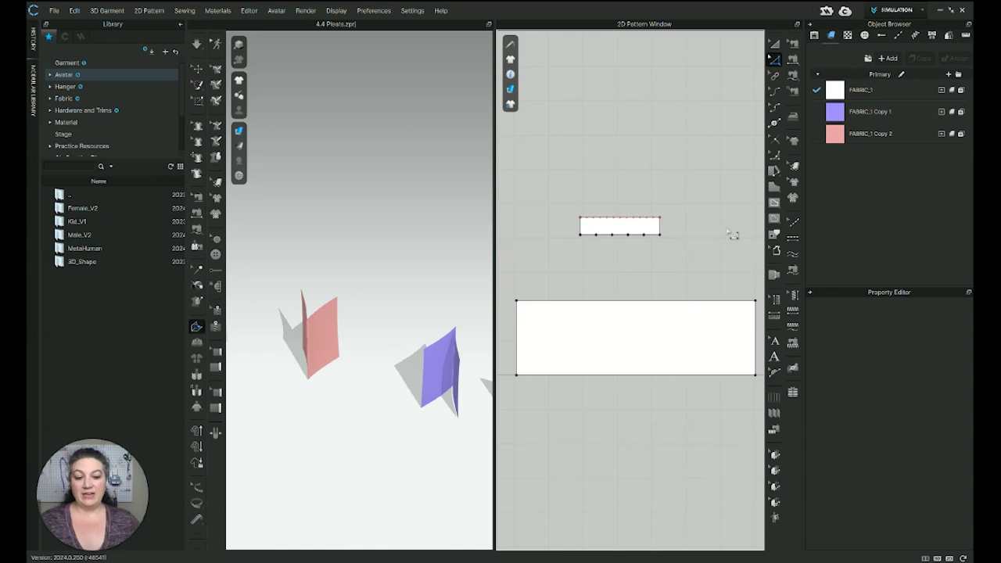
Split the upper edge of the large white rectangle uniformly into 15 segments
mouse_move(724, 232)
middle_mouse_down()
mouse_move(708, 237)
mouse_move(728, 217)
middle_mouse_up()
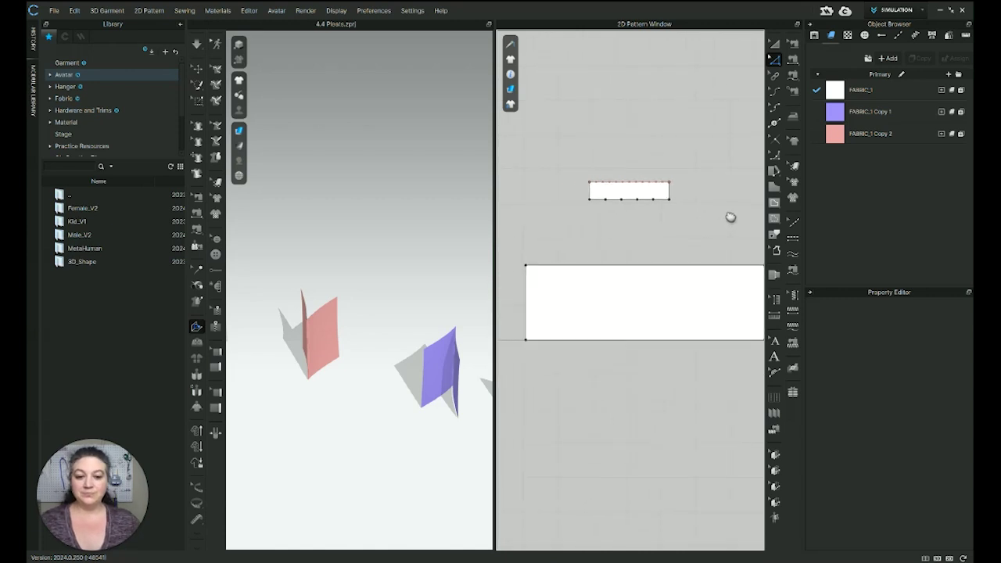
left_click(670, 266)
right_click(664, 265)
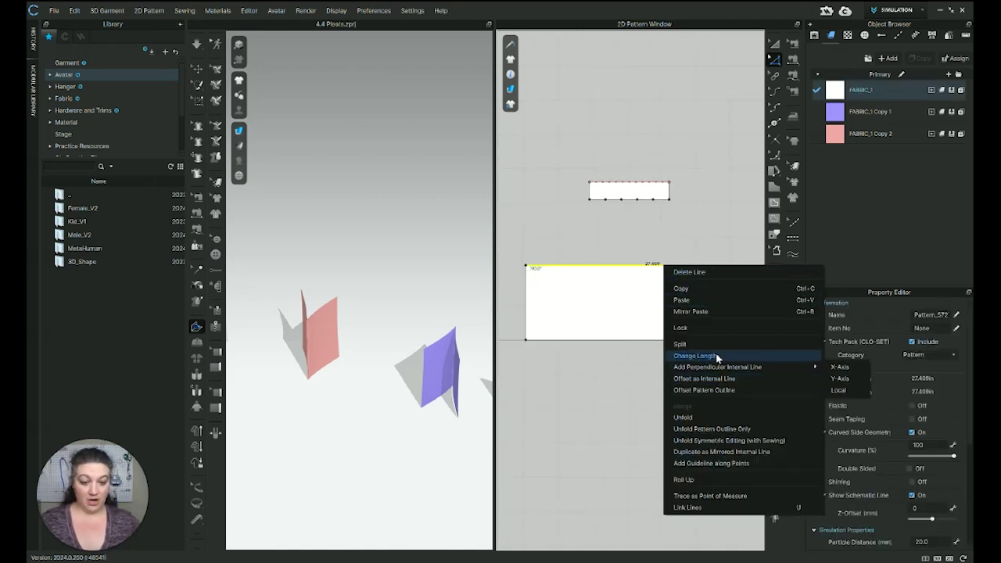
left_click(711, 343)
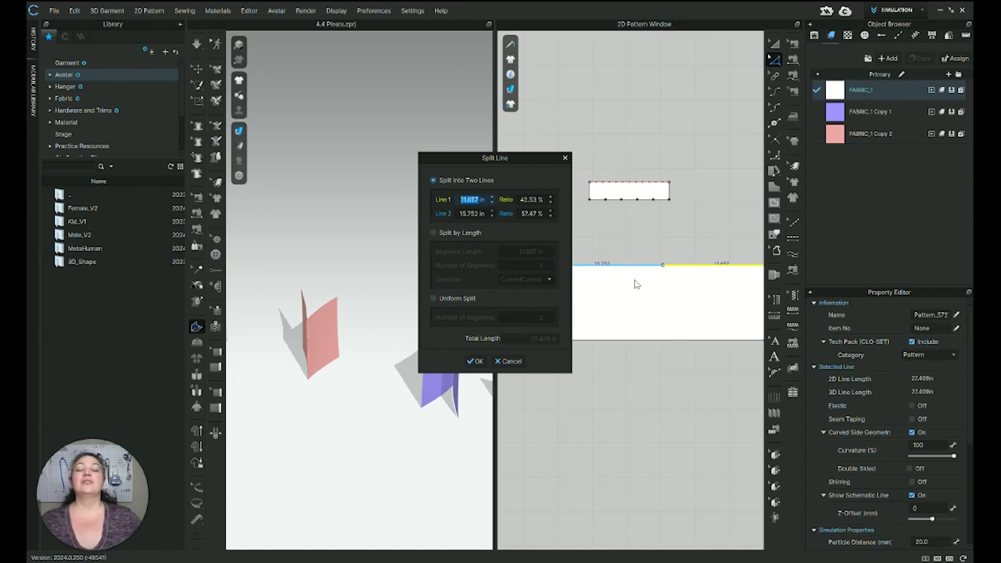
left_click(457, 299)
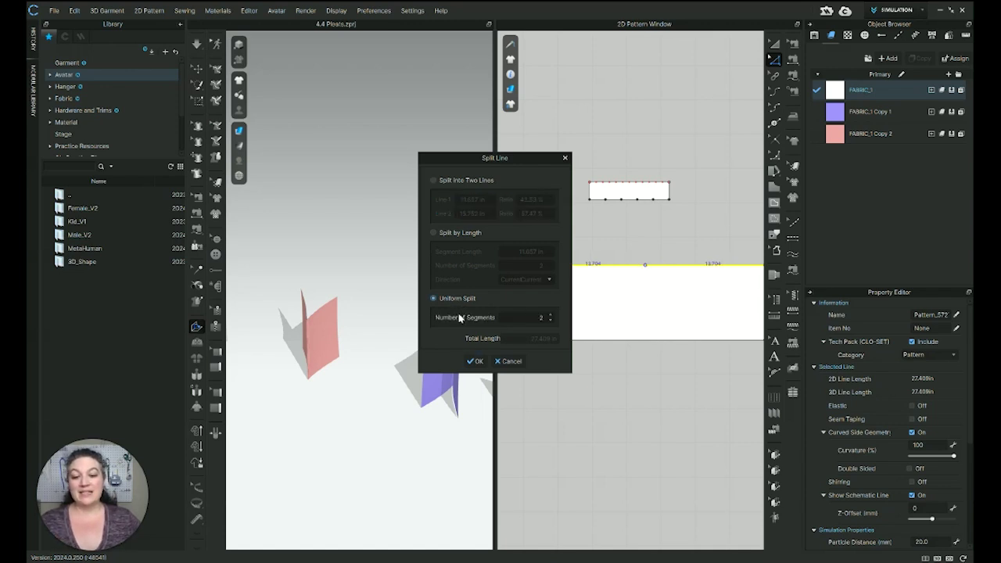
left_click(549, 316)
left_click(550, 316)
left_click(549, 315)
left_click(550, 316)
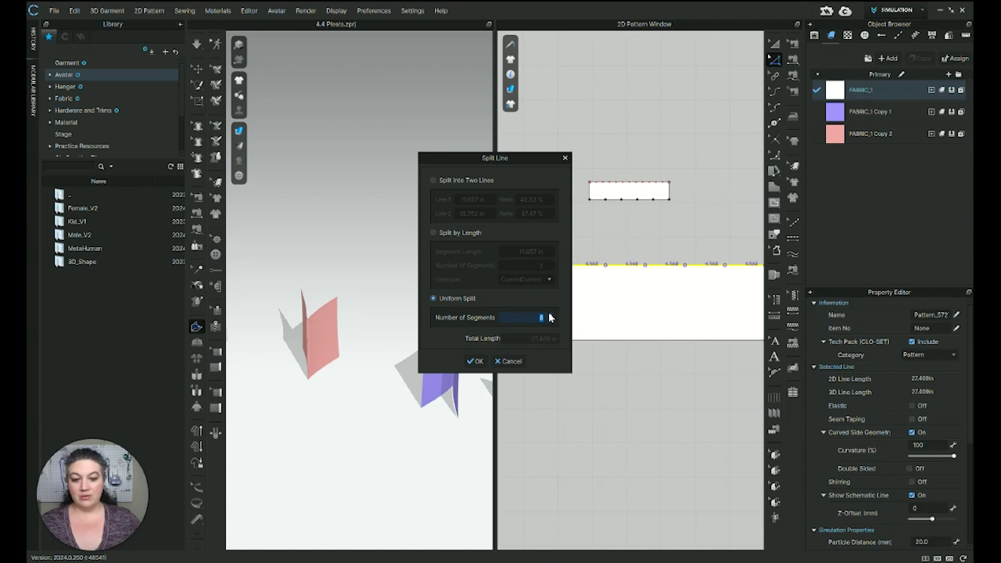
left_click(550, 316)
left_click(549, 315)
left_click(549, 316)
left_click(549, 316)
left_click(550, 316)
left_click(550, 315)
left_click(549, 316)
left_click(550, 315)
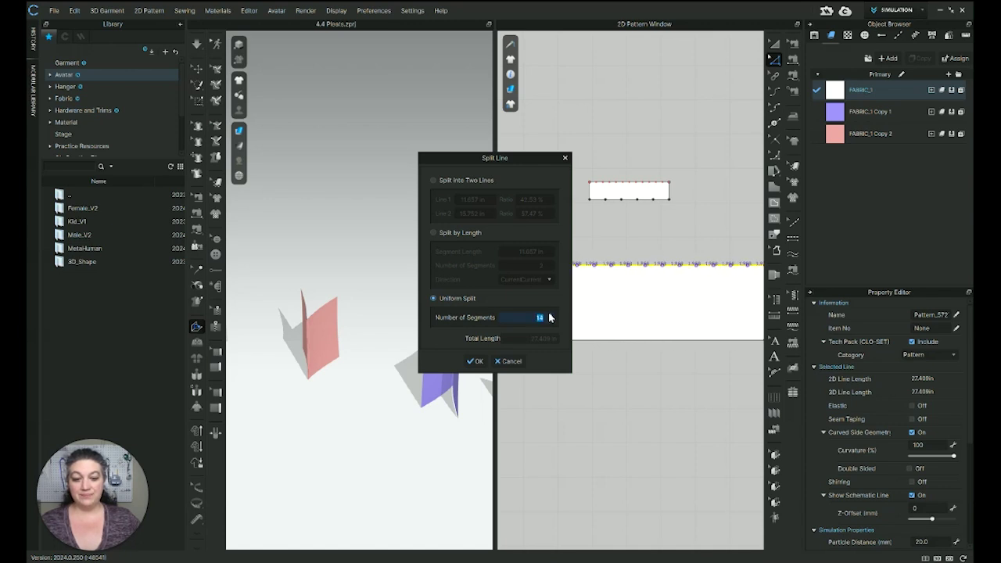
left_click(549, 316)
left_click(475, 360)
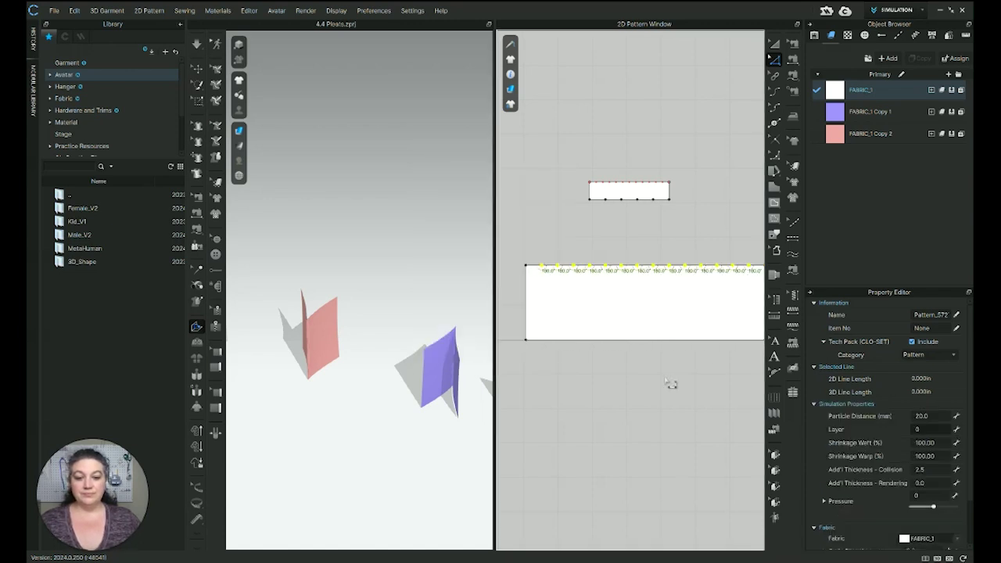
Split the lower edge of the large white rectangle uniformly into 15 segments as well
middle_click_drag(714, 364, 675, 335)
middle_click_drag(606, 341, 623, 326)
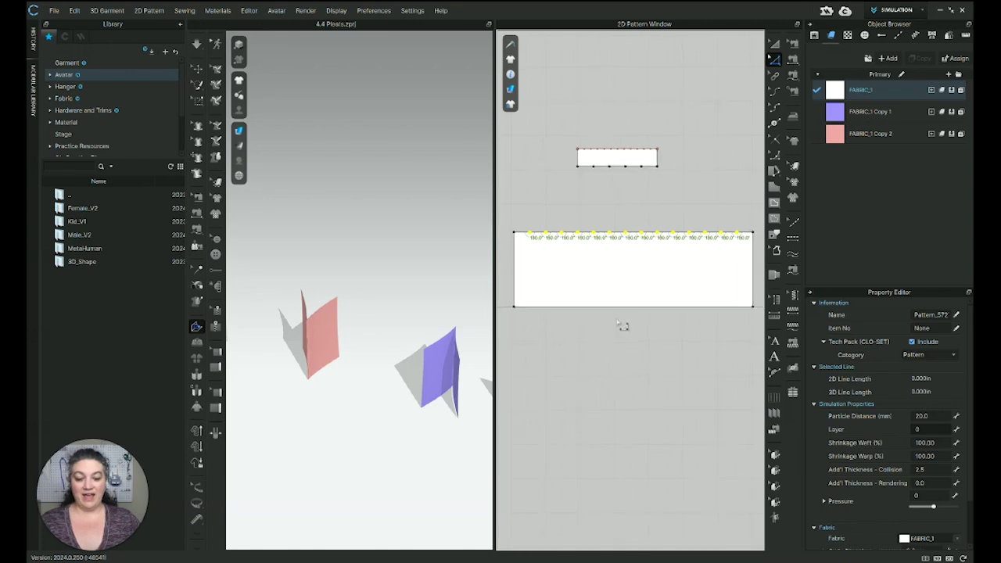
left_click(617, 308)
right_click(615, 307)
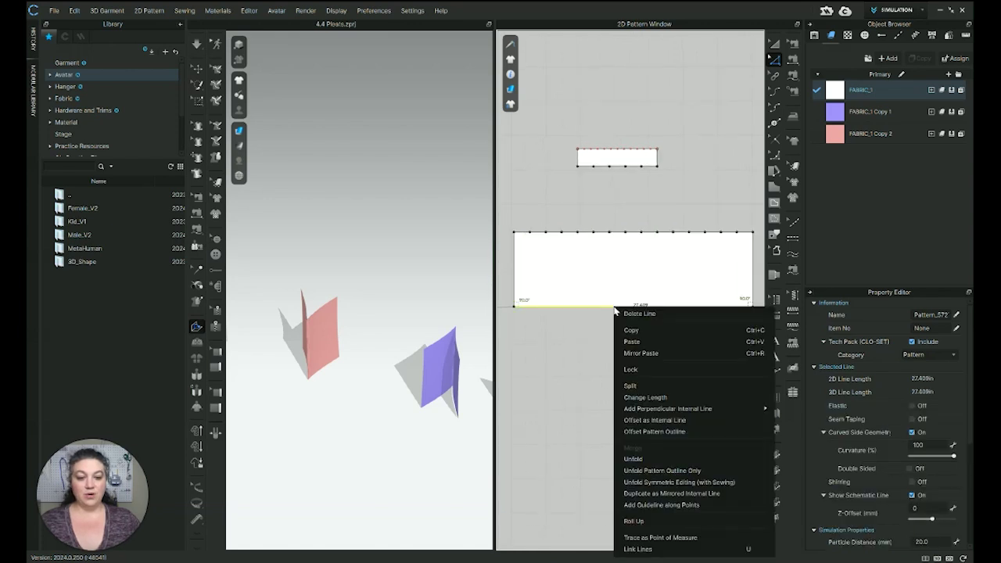
left_click(630, 385)
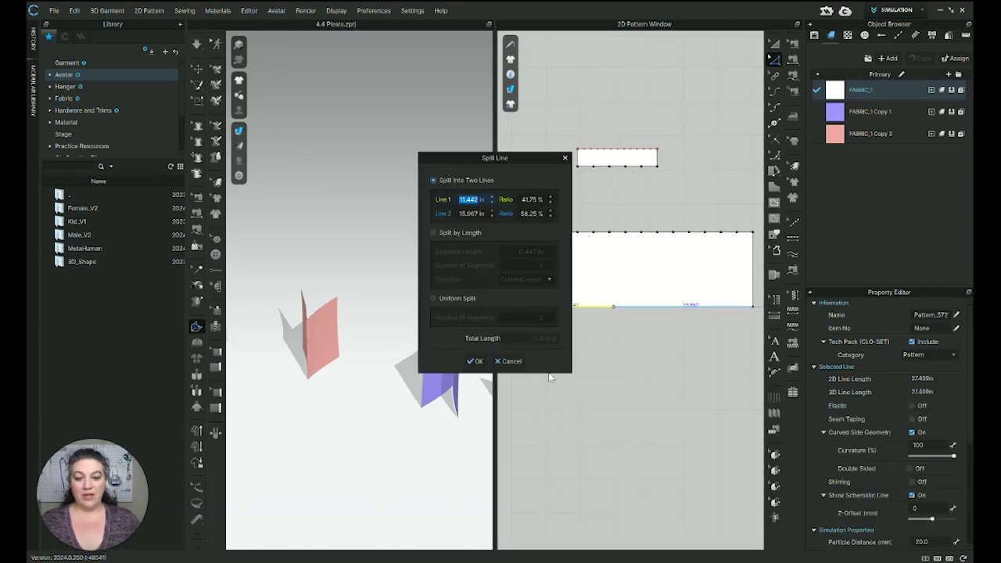
left_click(460, 300)
left_click(551, 315)
left_click(550, 315)
left_click(550, 315)
left_click(550, 315)
left_click(550, 315)
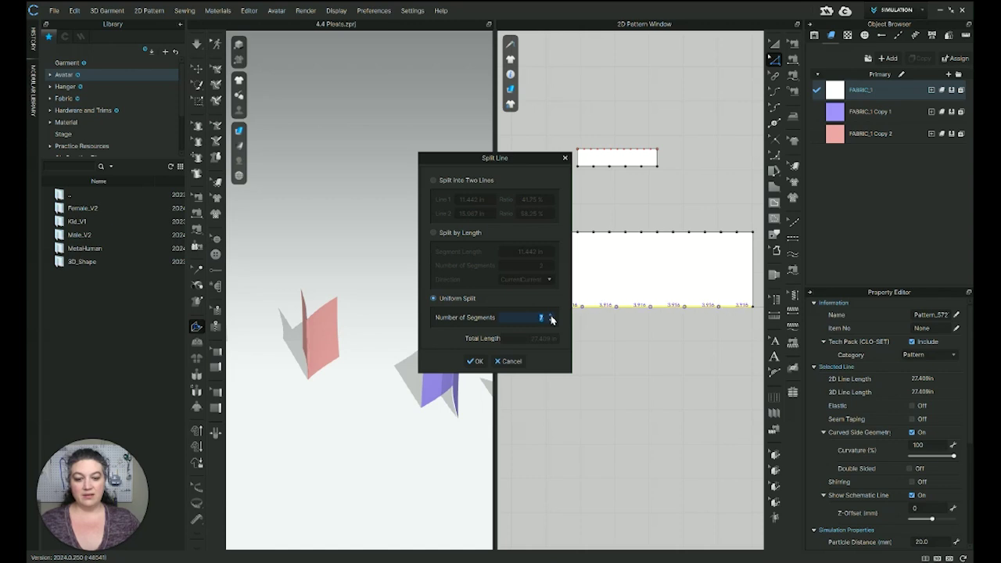
left_click(551, 315)
left_click(550, 315)
left_click(551, 315)
left_click(550, 315)
left_click(551, 315)
left_click(551, 315)
left_click(550, 315)
left_click(550, 315)
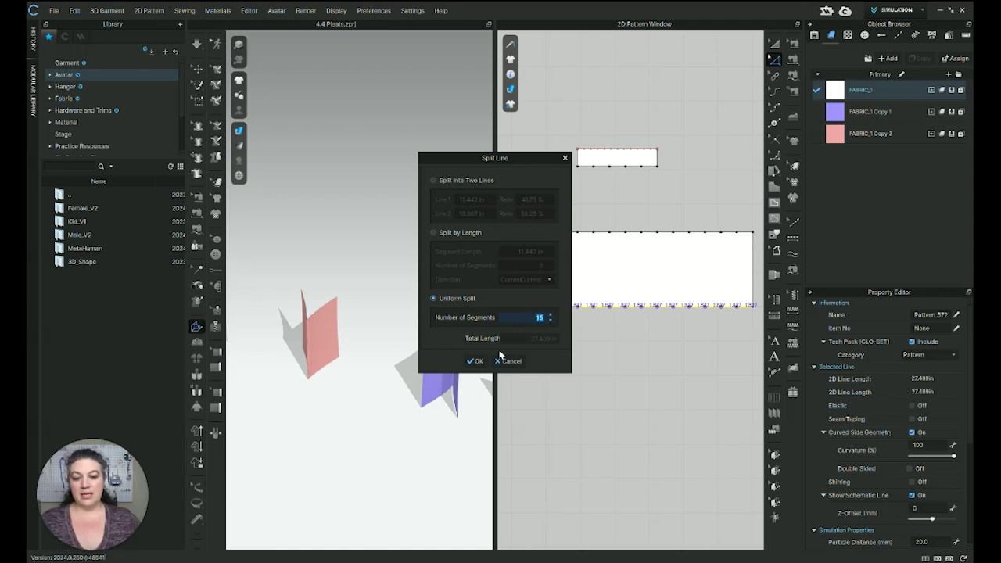
left_click(475, 361)
left_click(609, 365)
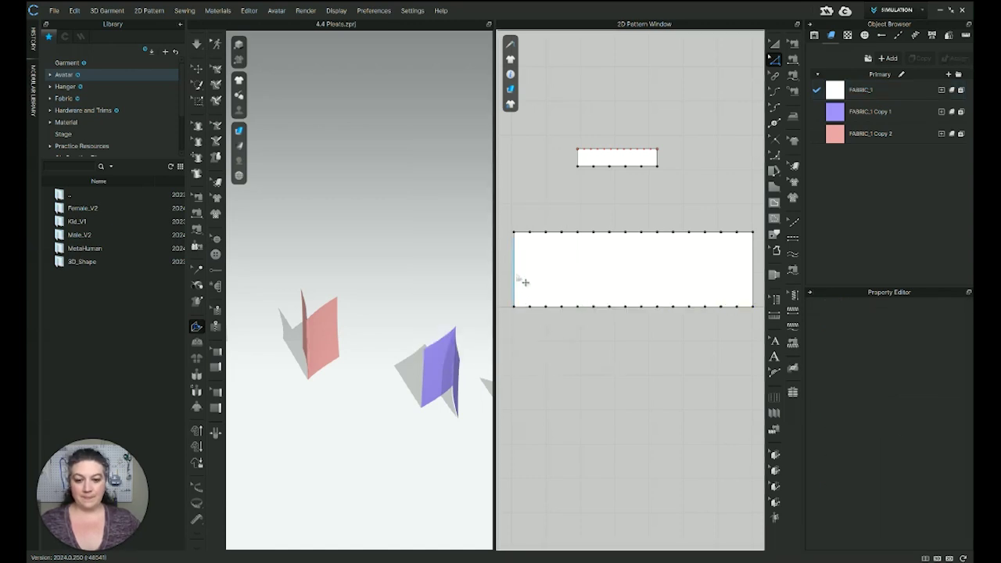
Check the length of the first segment on the large white rectangle's upper edge
scroll(523, 278, "up", 2)
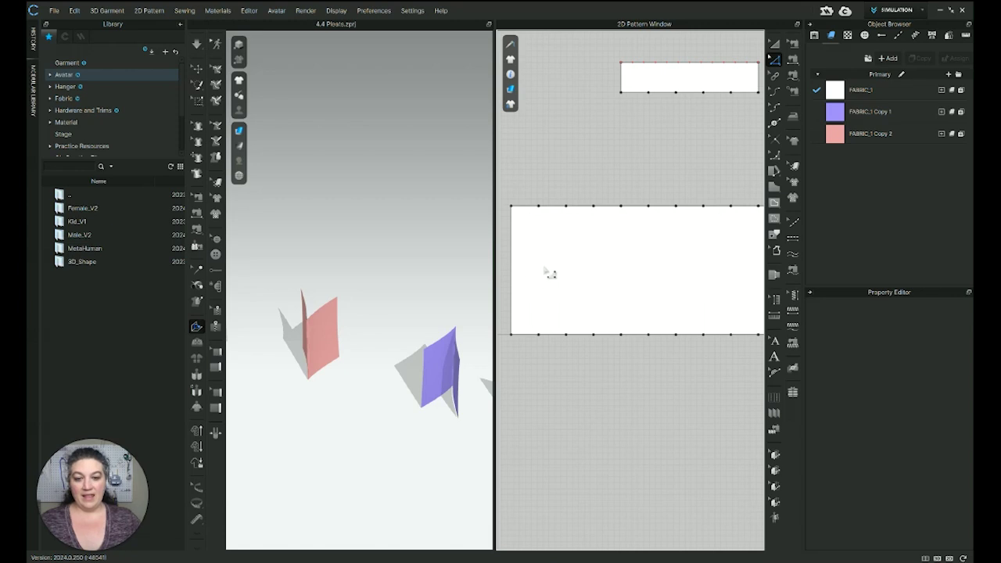
left_click(527, 208)
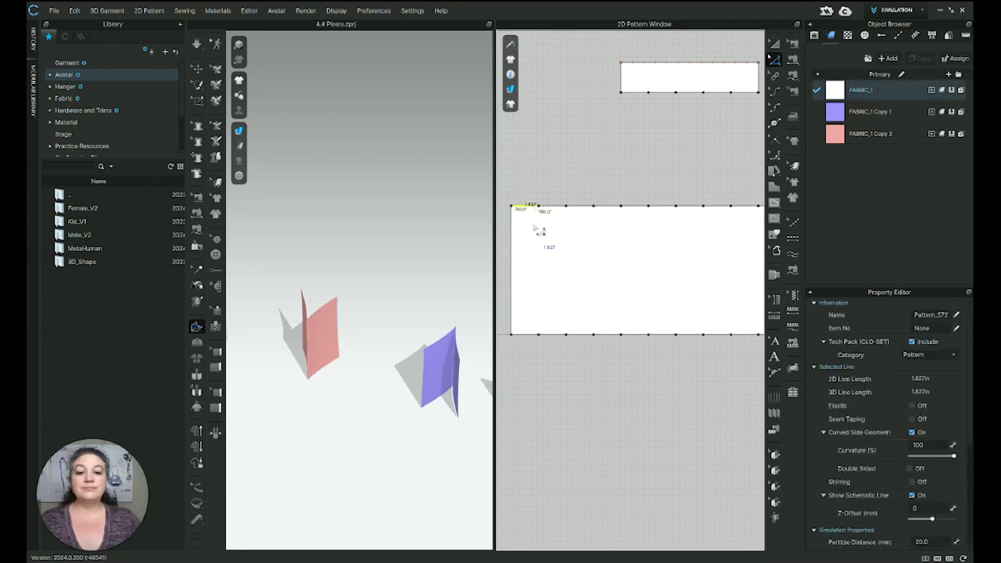
scroll(536, 224, "up", 1)
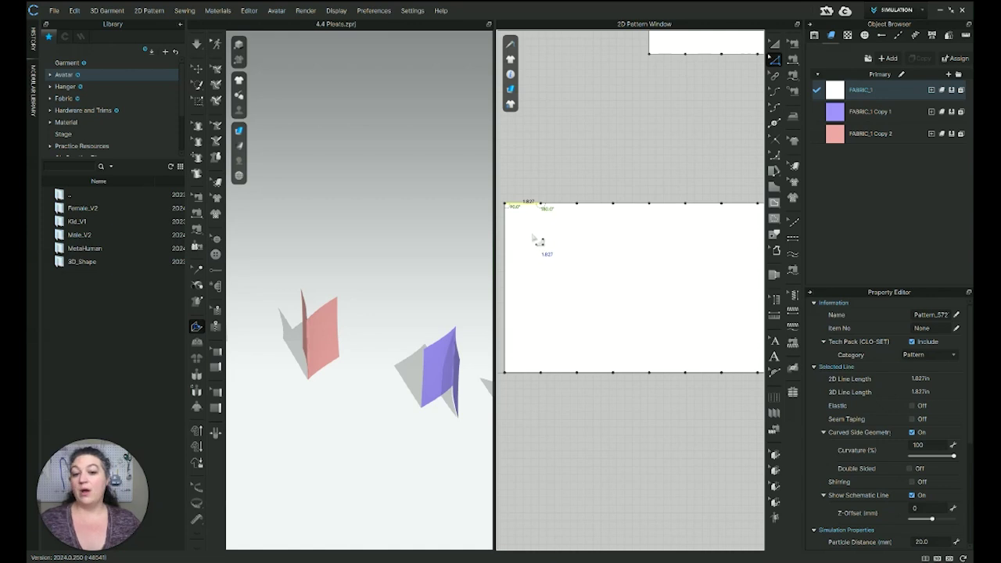
Start an Offset as Internal Line from the large rectangle's left edge with a distance of 1.827 in
left_click(507, 270)
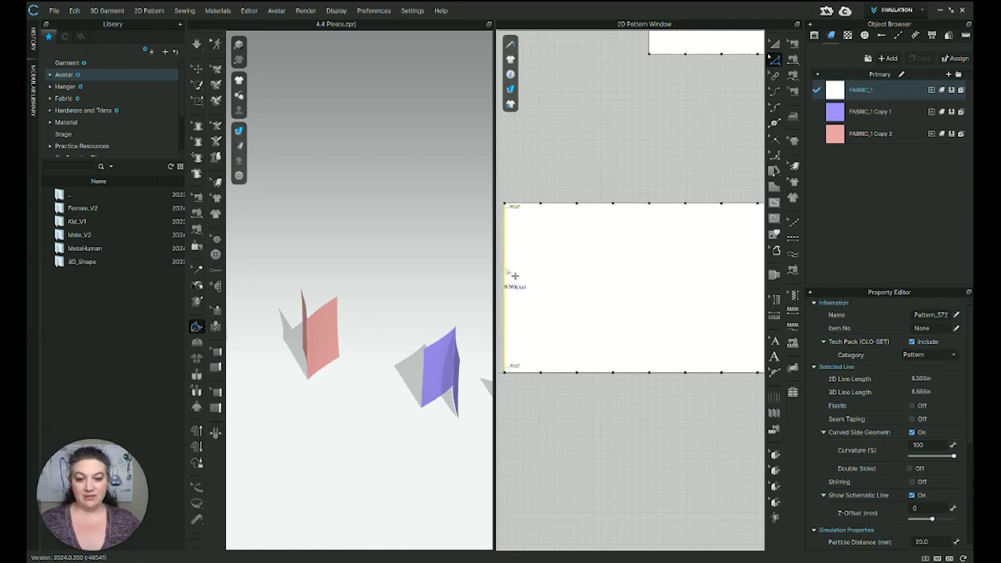
right_click(506, 269)
left_click(546, 380)
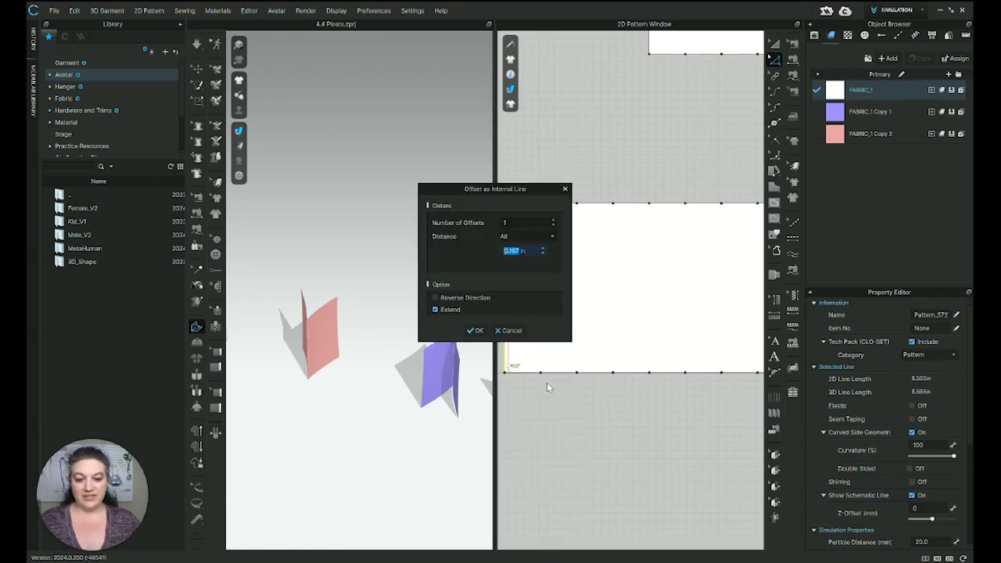
left_click_drag(523, 194, 461, 183)
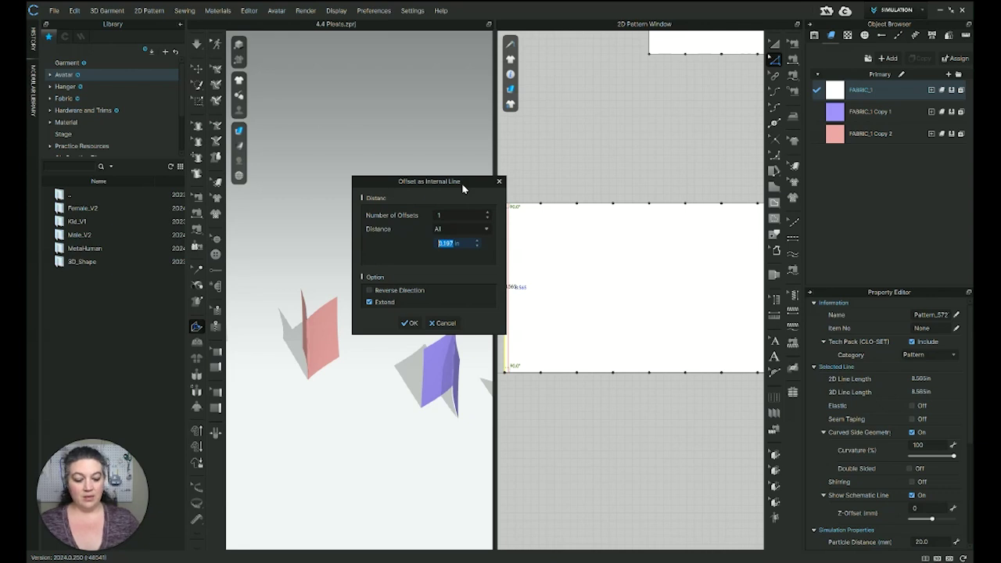
type("1")
type("27")
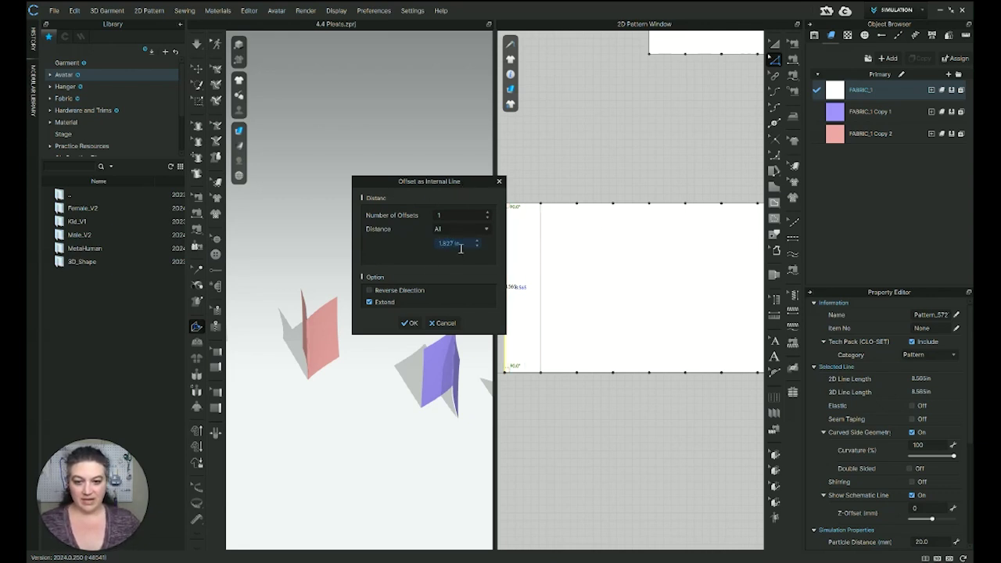
Raise the number of offsets to 14, create the internal lines across the large rectangle and deselect them
left_click(488, 213)
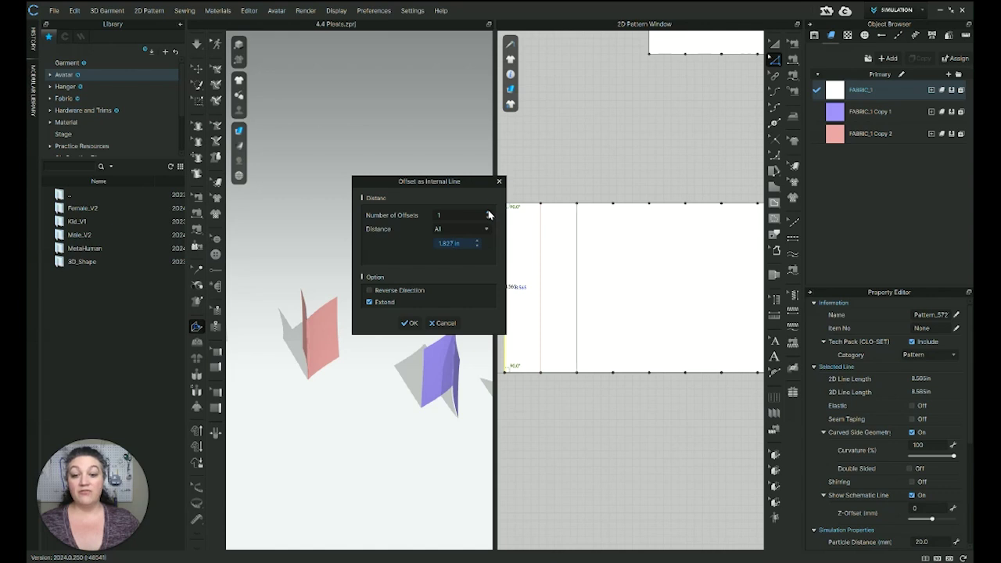
left_click(488, 213)
left_click(488, 212)
left_click(488, 213)
left_click(489, 213)
left_click(488, 213)
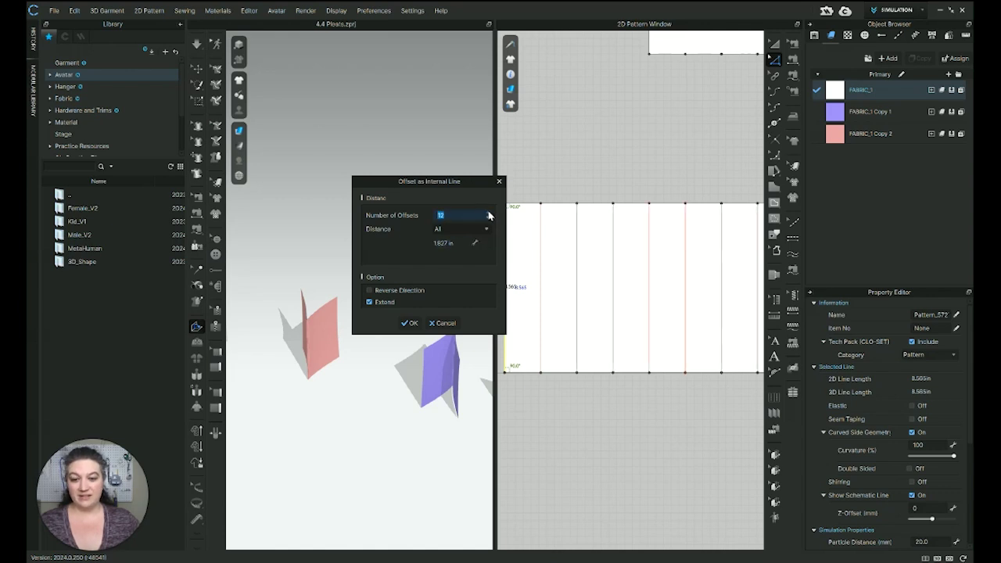
left_click(410, 322)
scroll(610, 357, "down", 4)
scroll(660, 321, "up", 4)
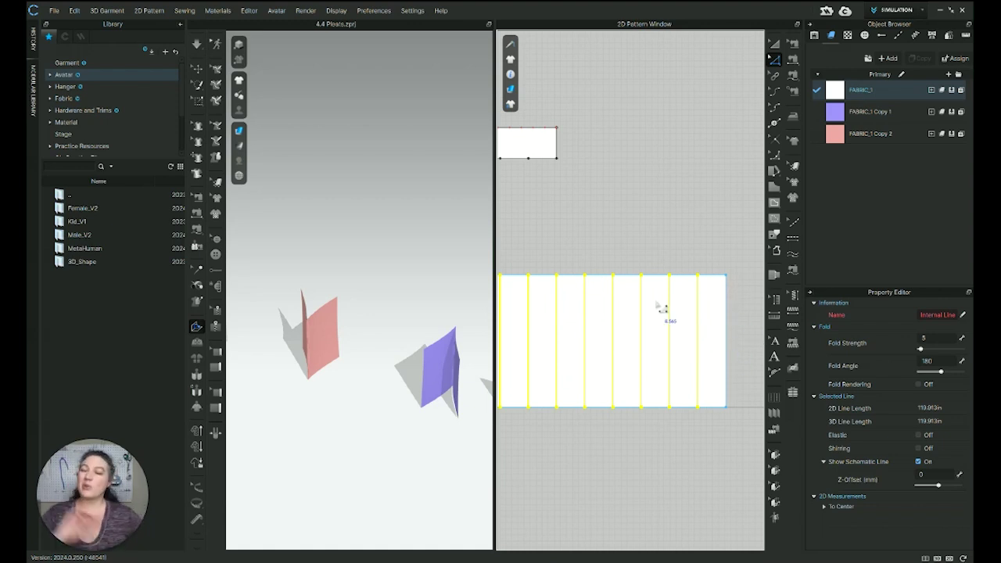
scroll(662, 308, "down", 3)
right_click_drag(671, 346, 693, 327)
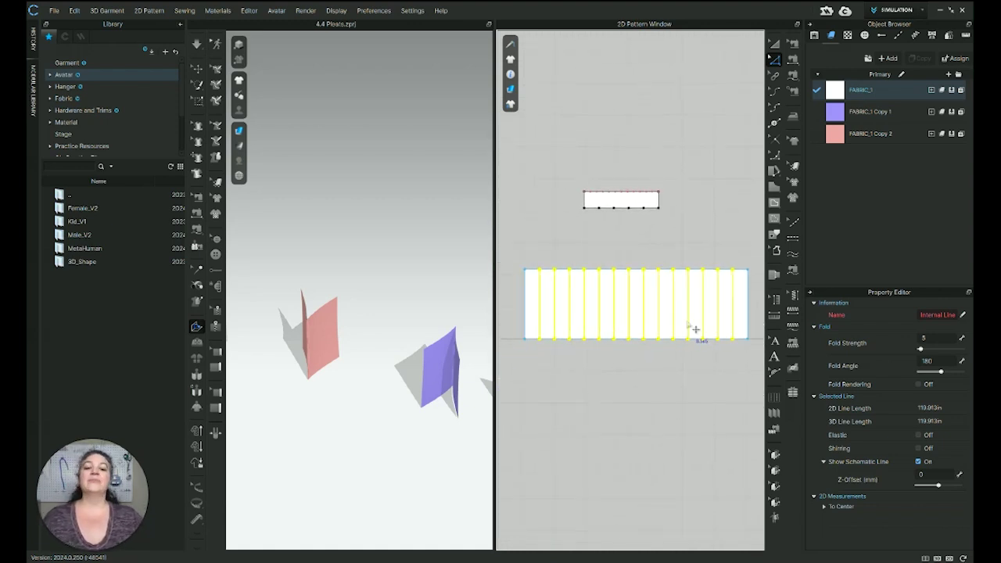
left_click(678, 228)
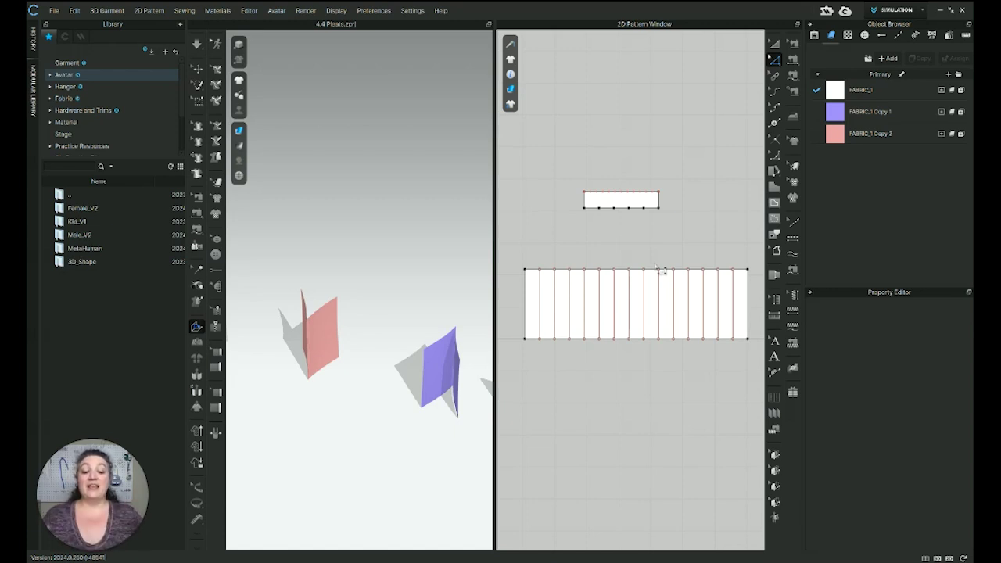
middle_click_drag(617, 313, 599, 293)
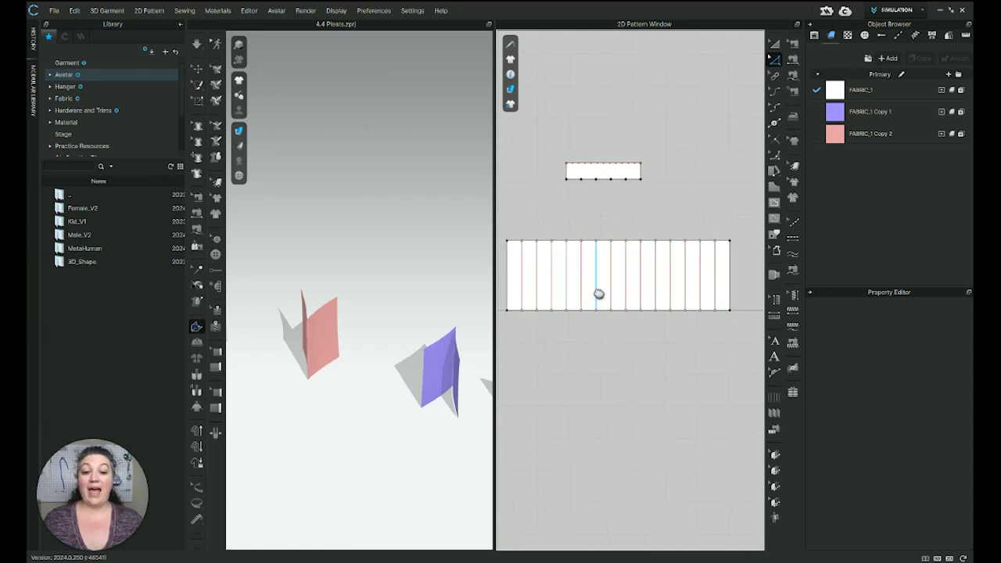
Draw a horizontal Pleats Fold line across all internal lines of the large rectangle, from outside its left edge to beyond its right edge
left_click(774, 414)
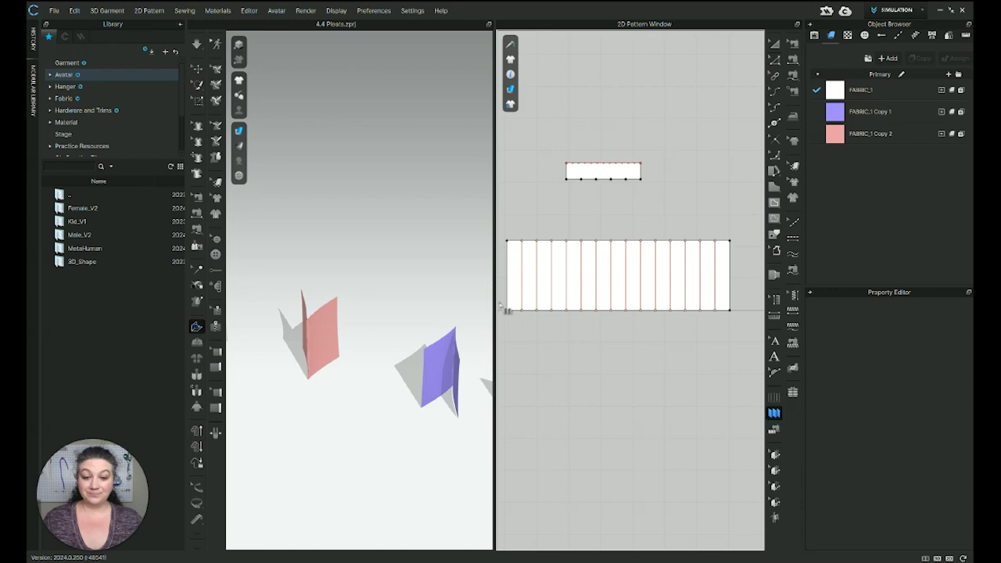
left_click(503, 275)
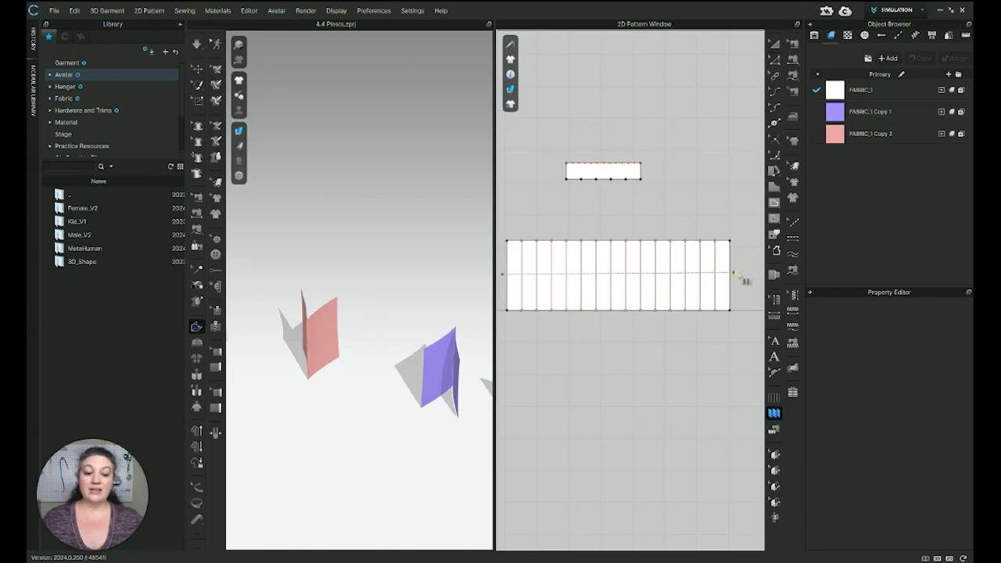
left_click(740, 274)
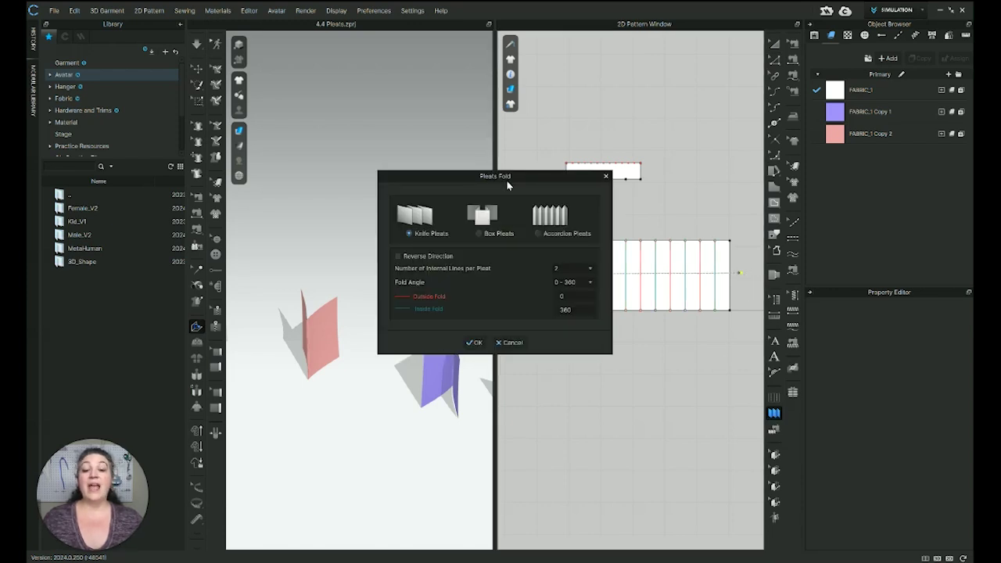
left_click_drag(507, 185, 391, 163)
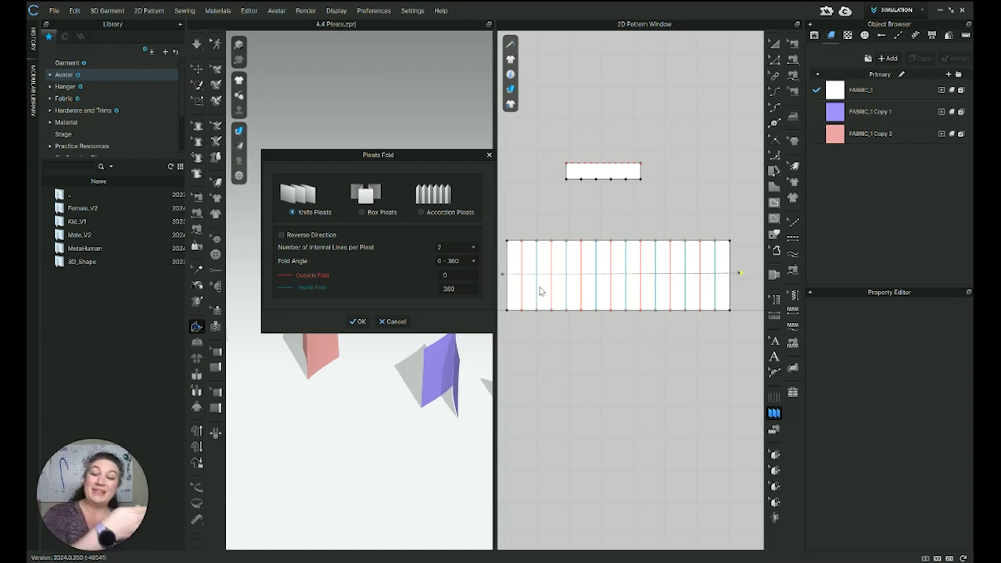
Apply knife pleats with 3 internal lines per pleat and fold angles of 0 outside and 360 inside
left_click(295, 236)
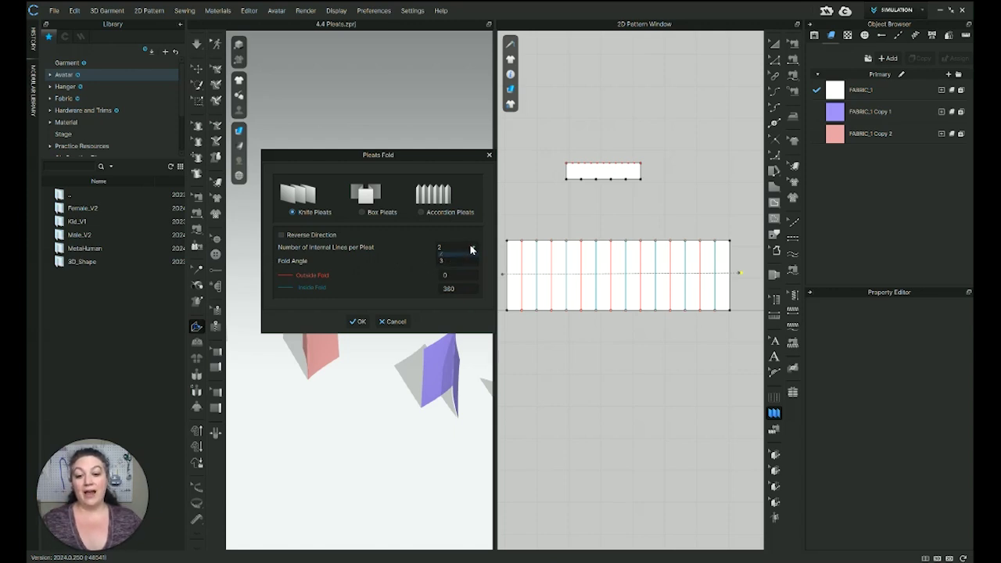
left_click(472, 247)
left_click(450, 265)
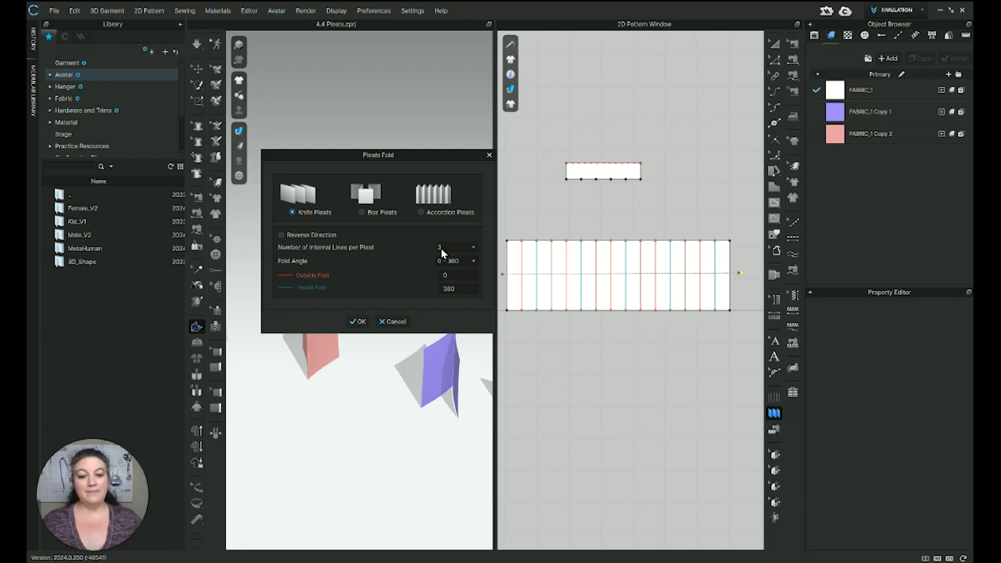
left_click(357, 321)
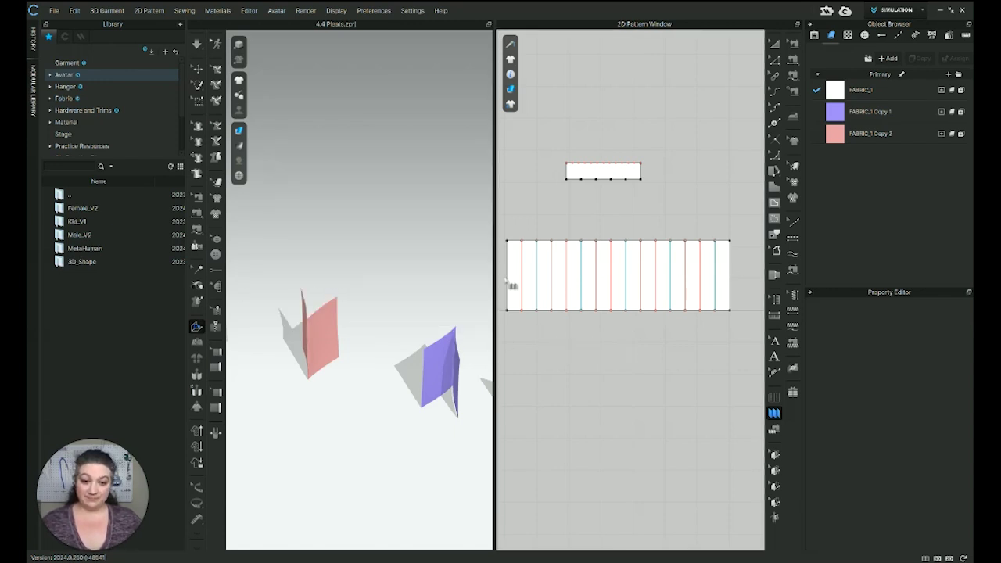
Check the fold angles of the first three internal lines on the large rectangle with the Edit Pattern tool
scroll(579, 331, "down", 2)
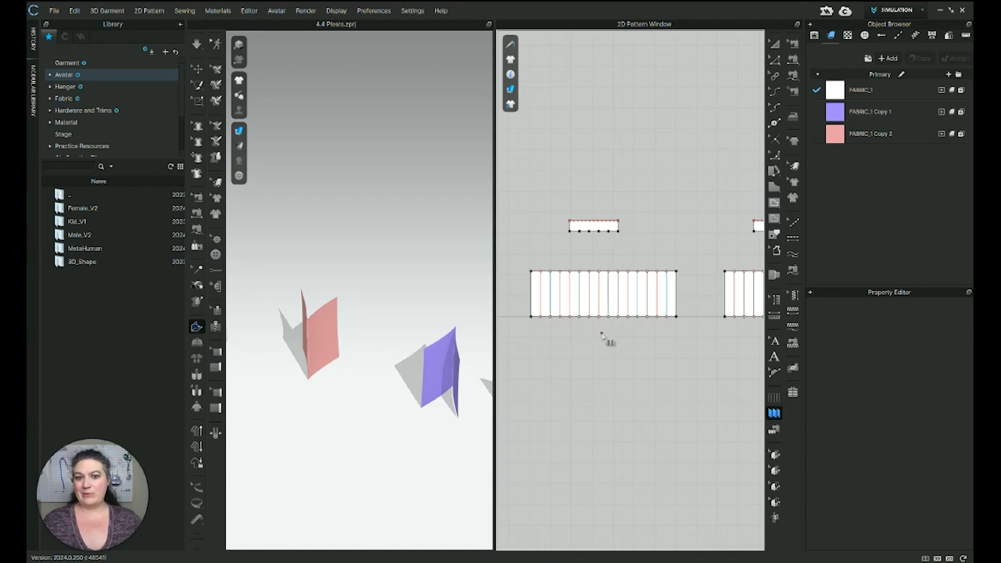
scroll(574, 335, "up", 2)
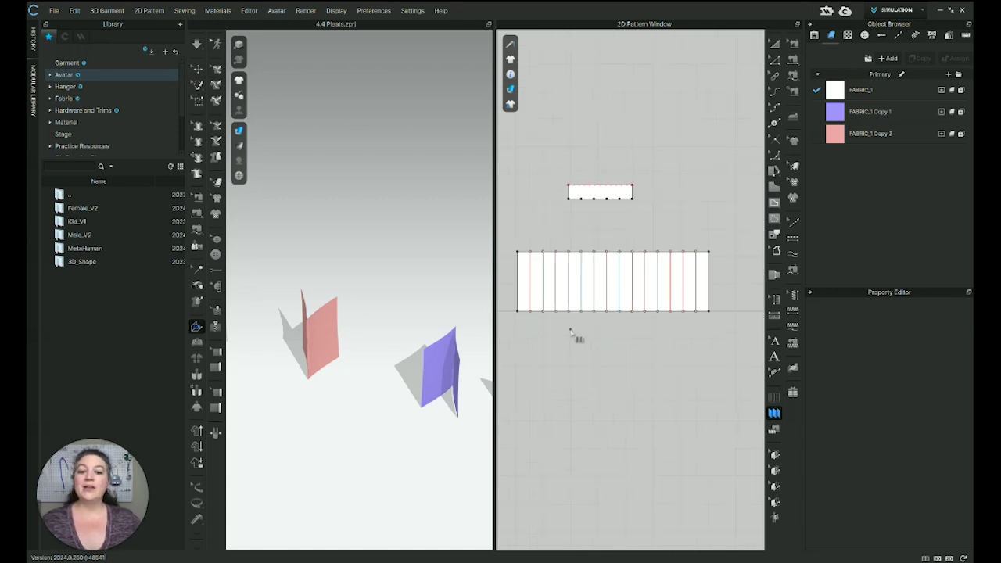
key("z")
left_click(530, 291)
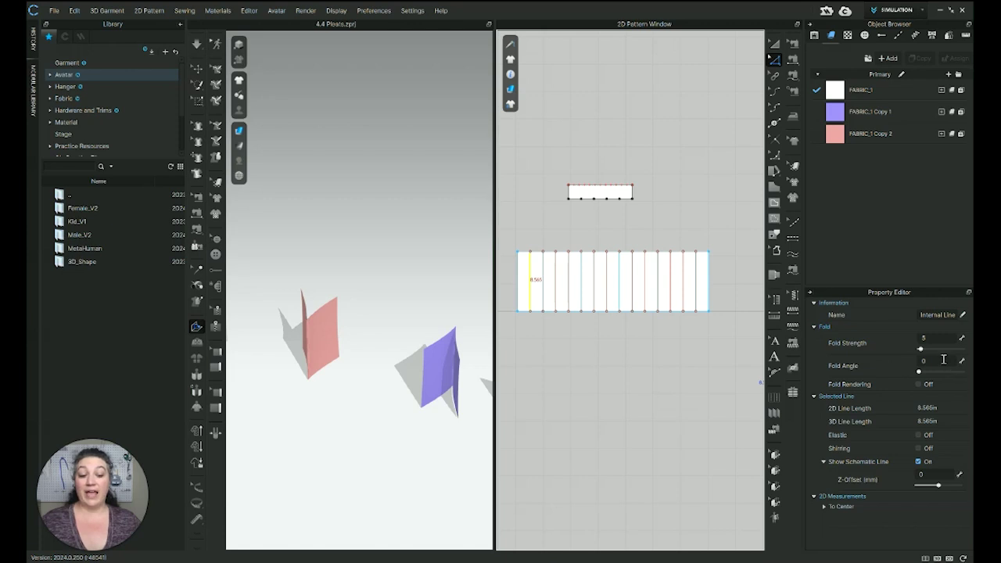
left_click(542, 283)
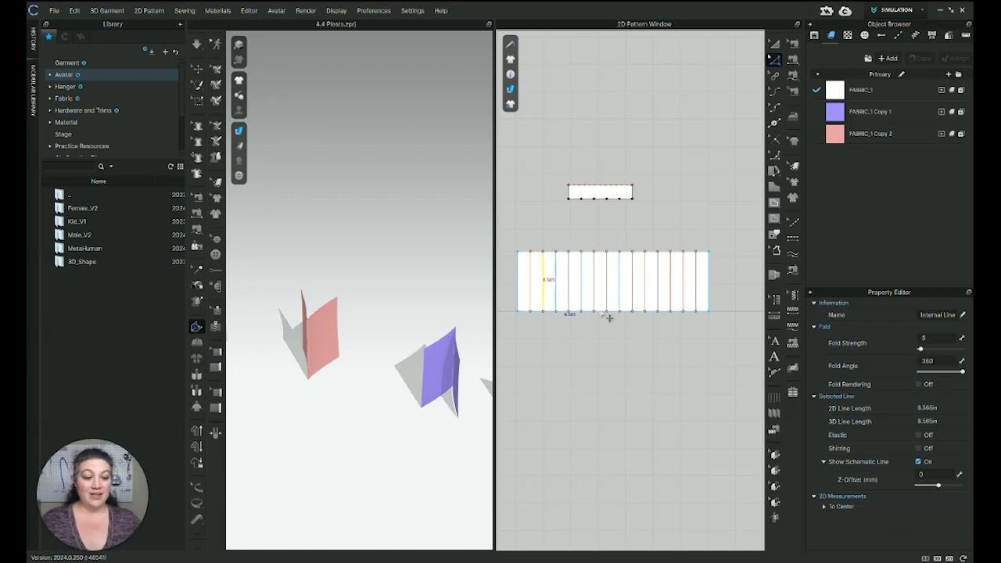
left_click(556, 283)
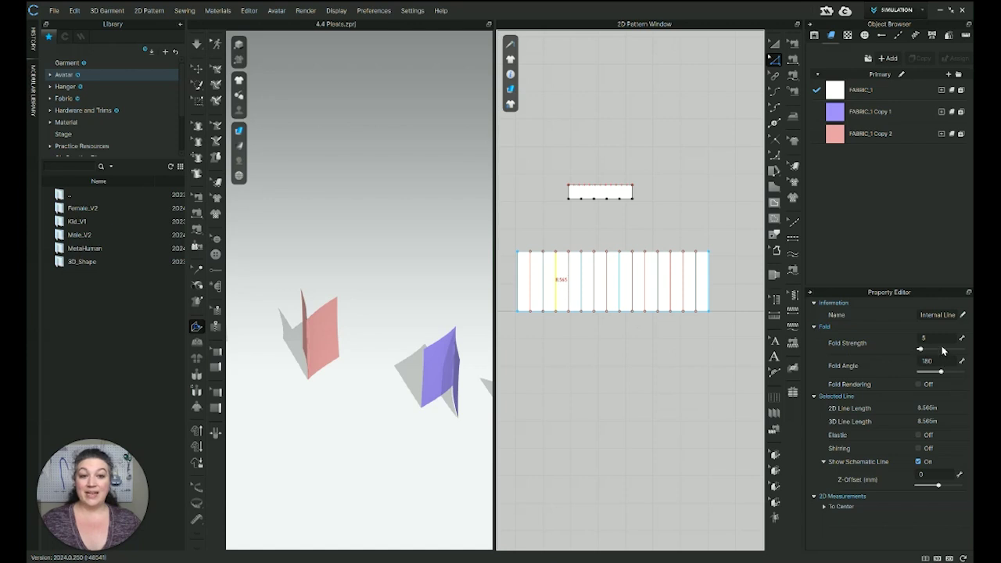
right_click_drag(547, 398, 581, 393)
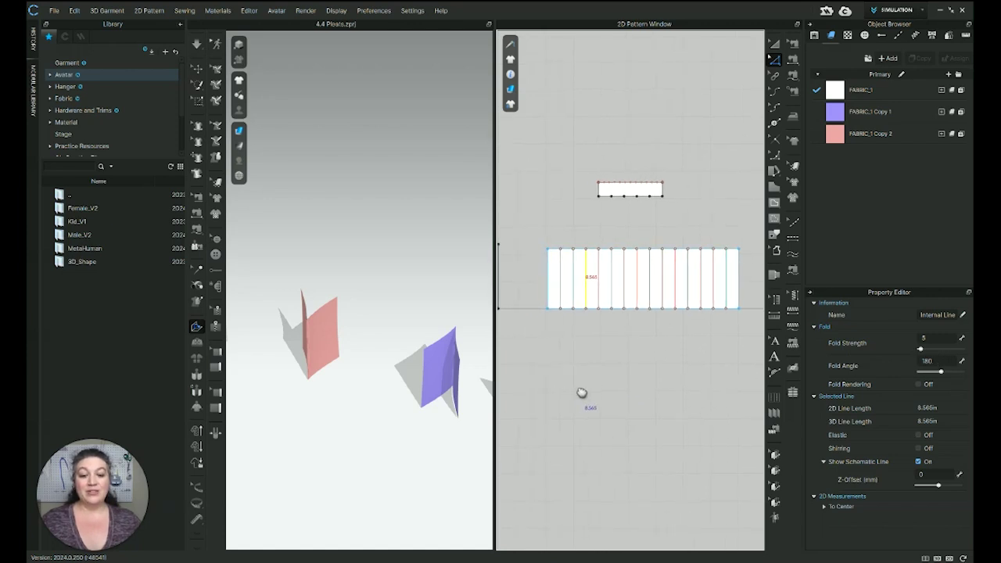
Select the whole large pleated rectangle with the Transform Pattern tool and unfreeze it
right_click_drag(321, 370, 371, 368)
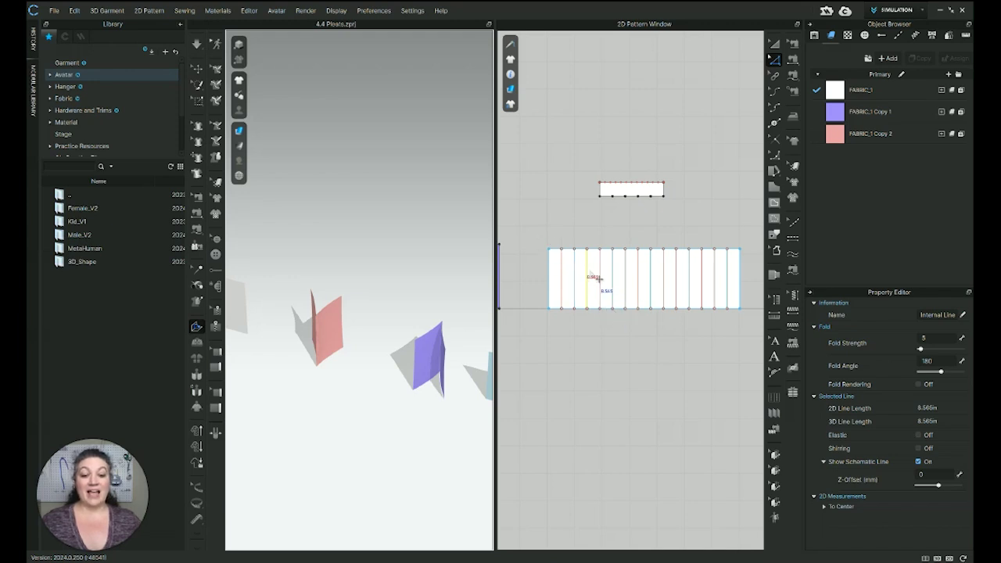
scroll(647, 316, "down", 2)
scroll(646, 319, "up", 4)
scroll(253, 339, "up", 3)
right_click_drag(252, 339, 469, 350)
left_click(568, 298)
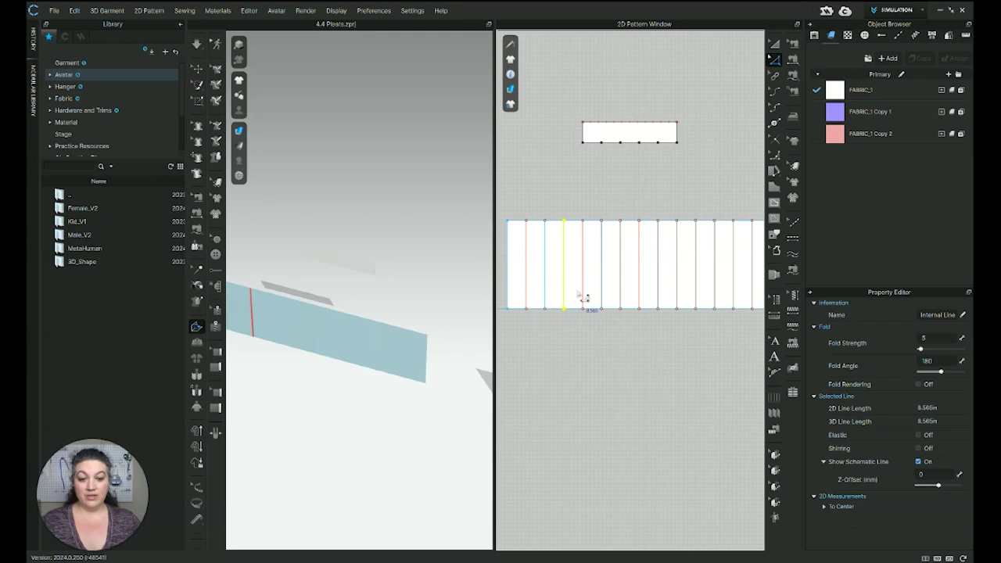
key("a")
left_click(577, 295)
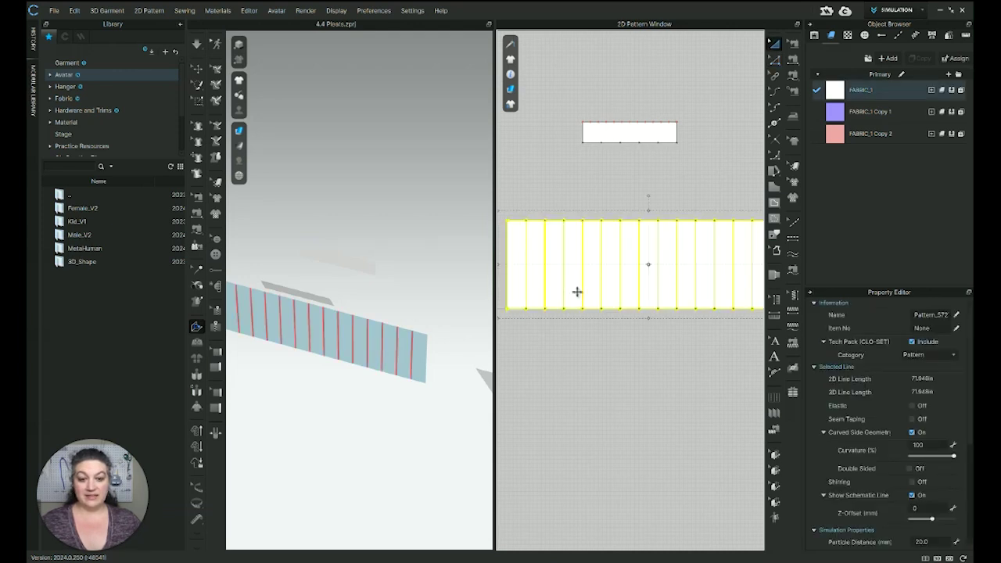
right_click(577, 297)
left_click(609, 338)
Simulate the large rectangle to fold its knife pleats in 3D
mouse_move(402, 407)
right_mouse_down()
mouse_move(426, 391)
mouse_move(383, 401)
right_mouse_up()
key("space")
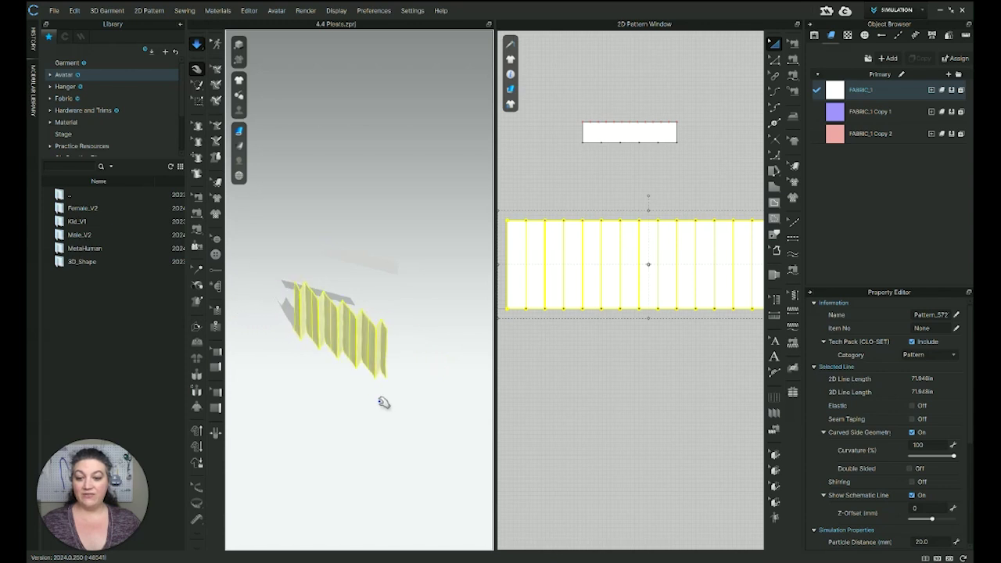
mouse_move(365, 389)
right_mouse_down()
mouse_move(382, 290)
mouse_move(339, 396)
mouse_move(350, 379)
mouse_move(393, 380)
mouse_move(380, 336)
mouse_move(391, 342)
mouse_move(358, 385)
right_mouse_up()
left_click(380, 335)
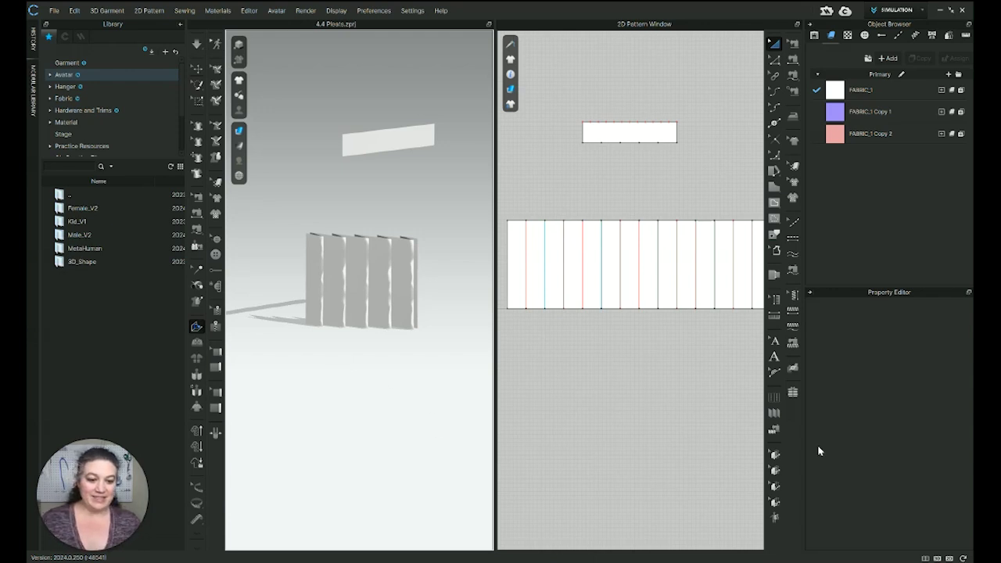
Sew the waistband's full lower edge to the full upper edge of the large pleated rectangle with Pleats Sewing
left_click(774, 430)
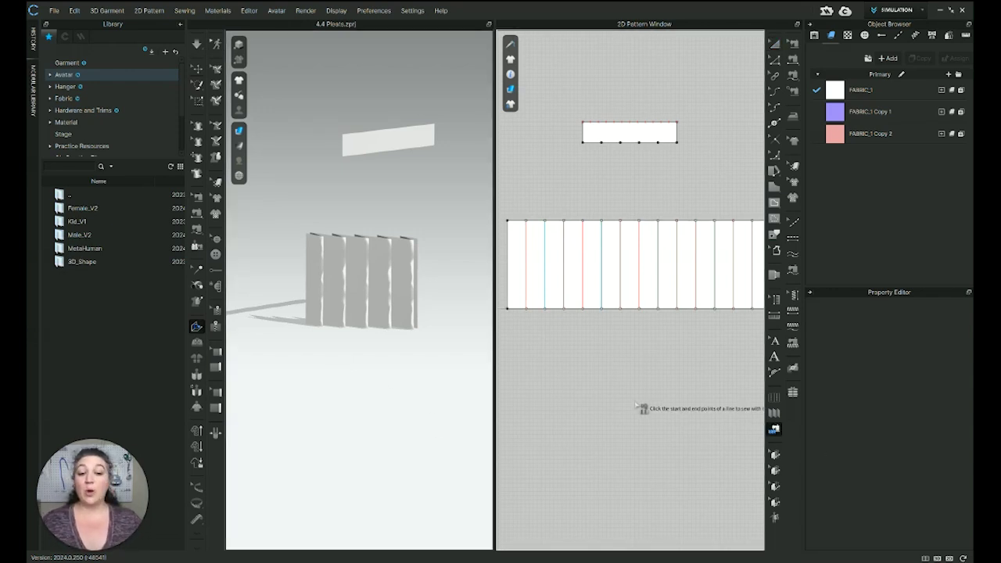
left_click(582, 142)
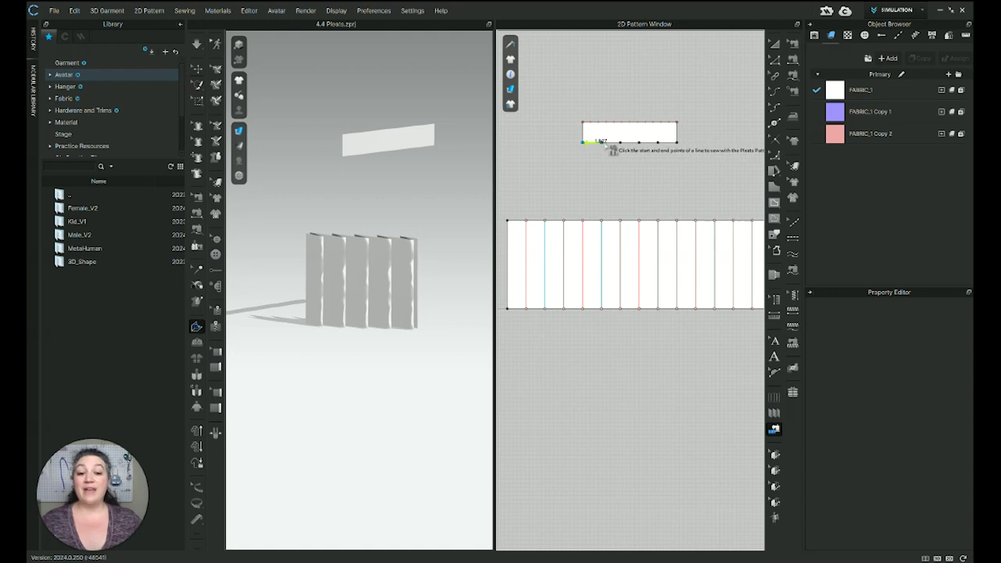
left_click(677, 142)
scroll(667, 163, "down", 2)
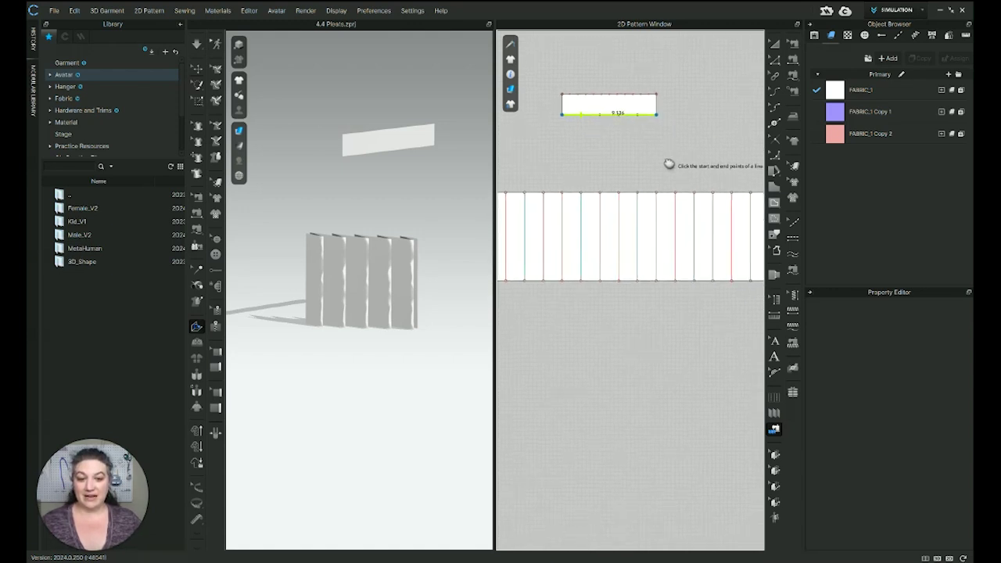
left_click(545, 183)
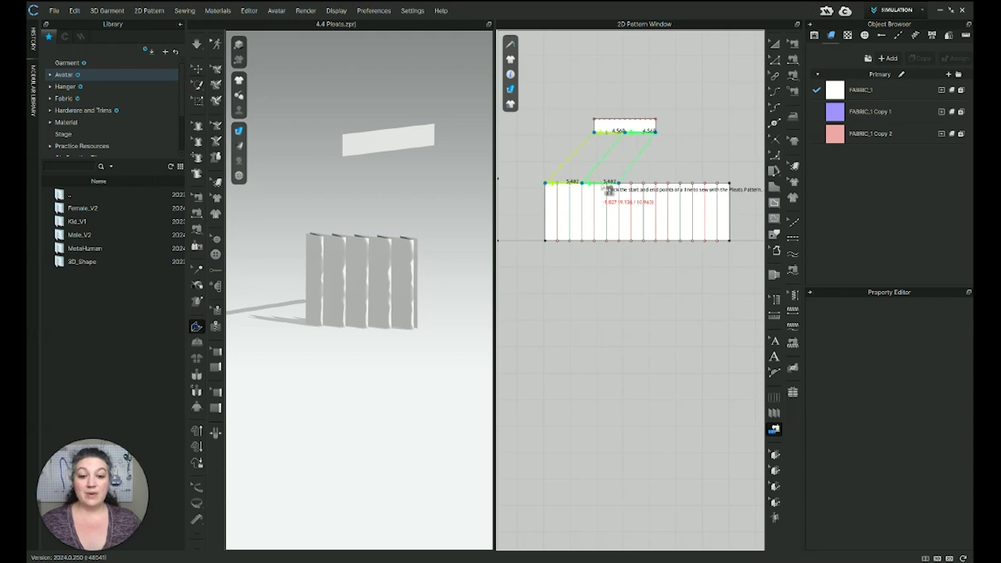
left_click(729, 183)
key("Return")
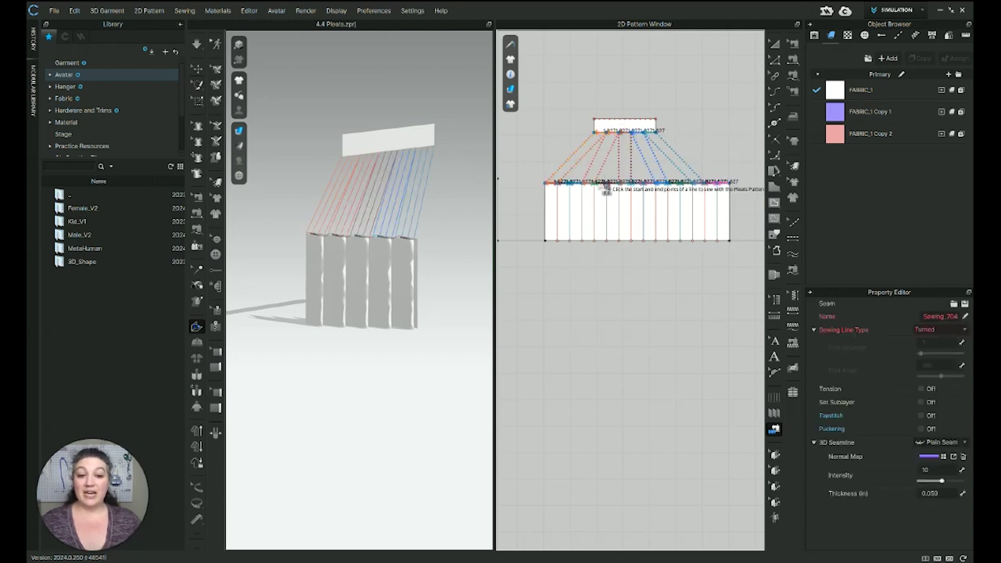
Check the pleat seam lines between waistband and rectangle, and simulate to join the two pieces in 3D
scroll(706, 181, "up", 2)
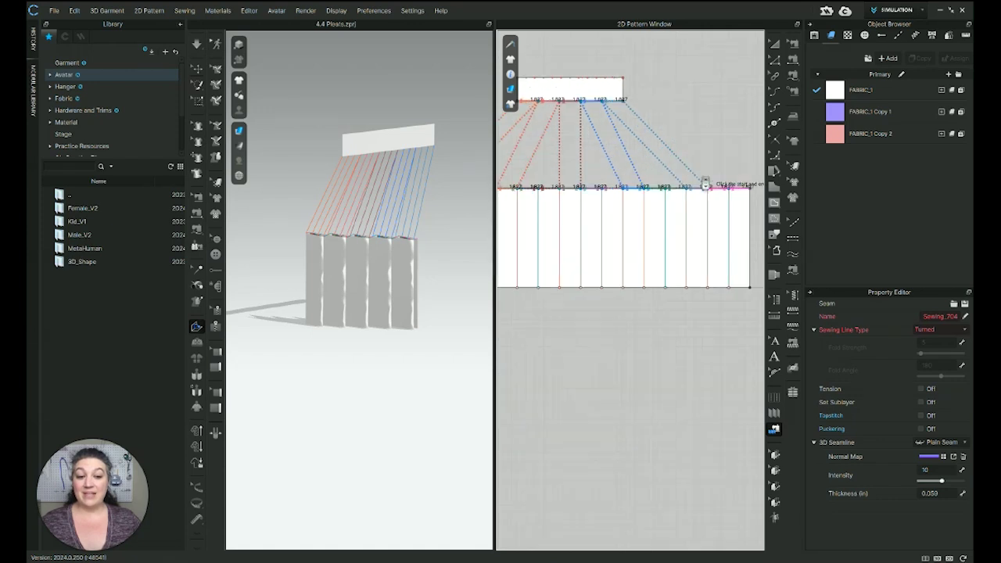
scroll(613, 200, "down", 3)
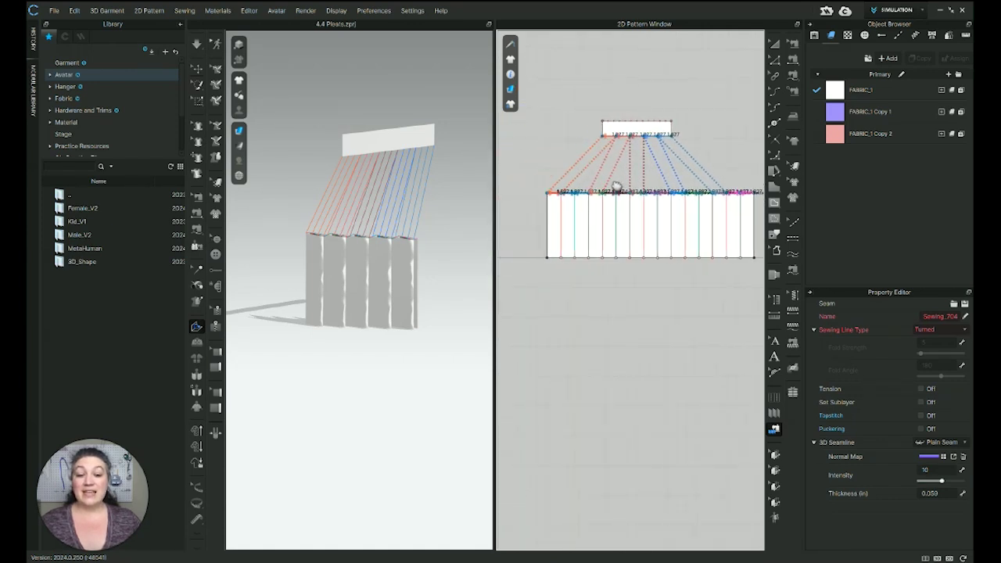
scroll(632, 163, "up", 3)
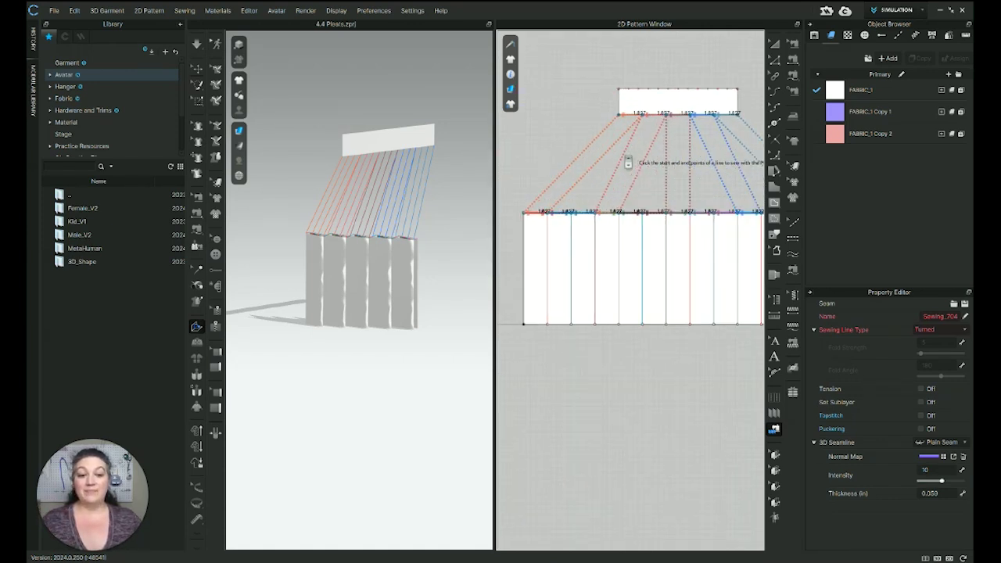
right_click_drag(641, 94, 694, 72)
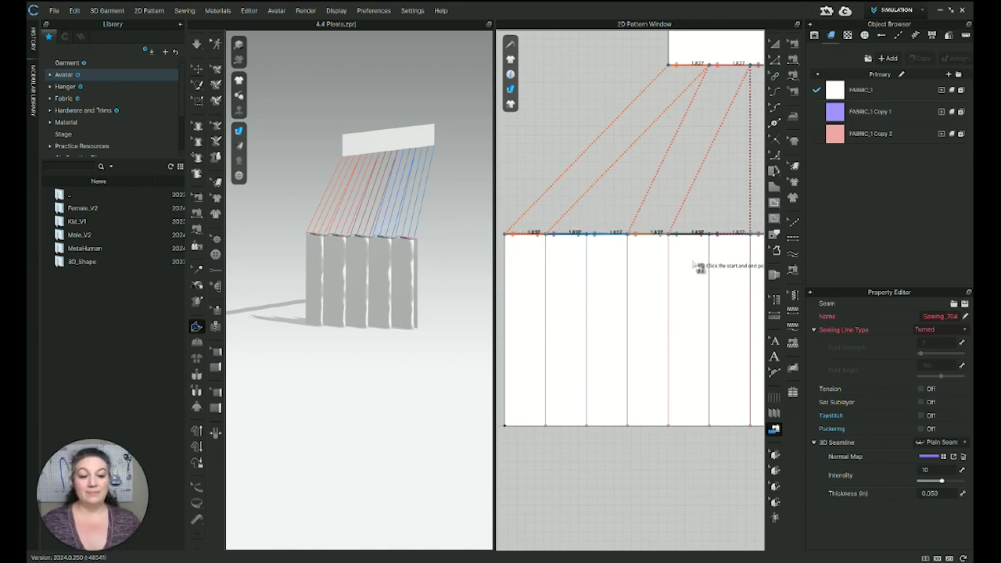
scroll(699, 267, "down", 5)
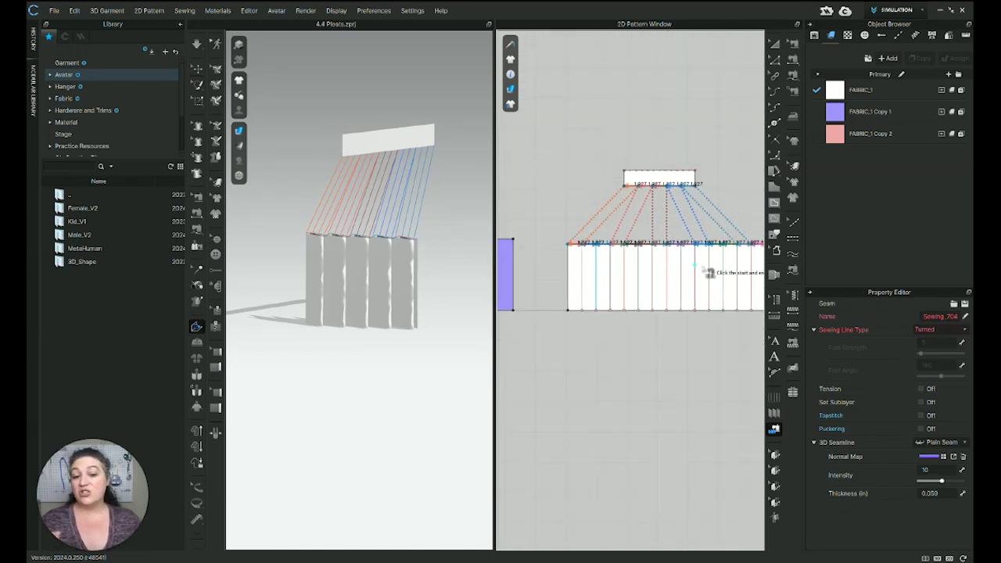
right_click_drag(709, 272, 681, 271)
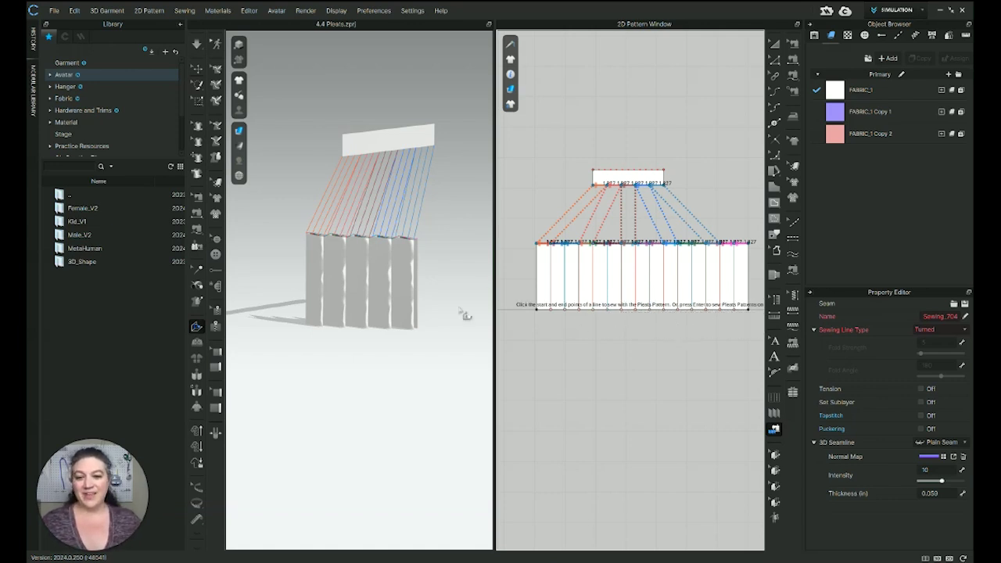
key("space")
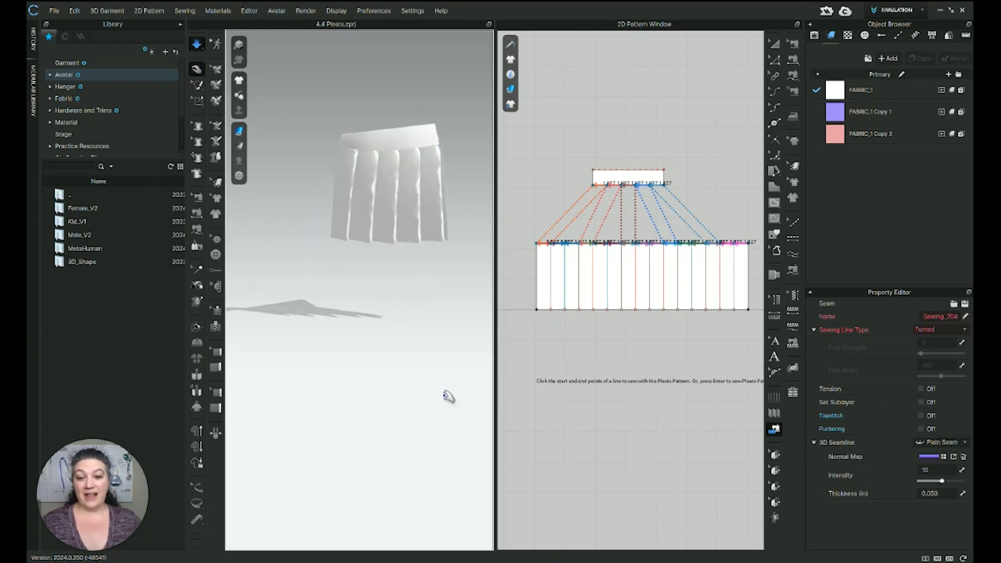
Examine the knife pleats sewn to the waistband from the front and side in 3D
right_click_drag(405, 254, 359, 187)
left_click(358, 186)
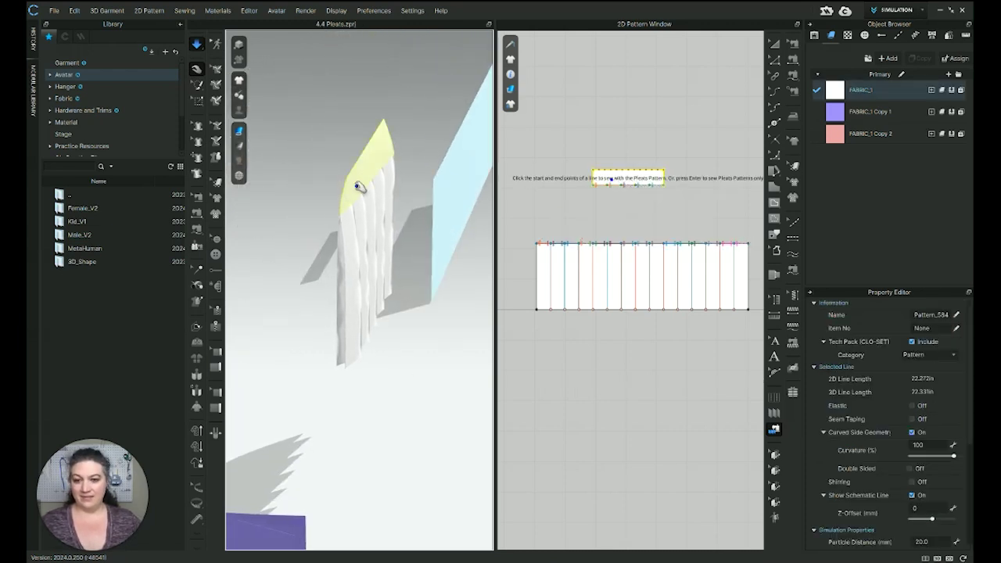
key("2")
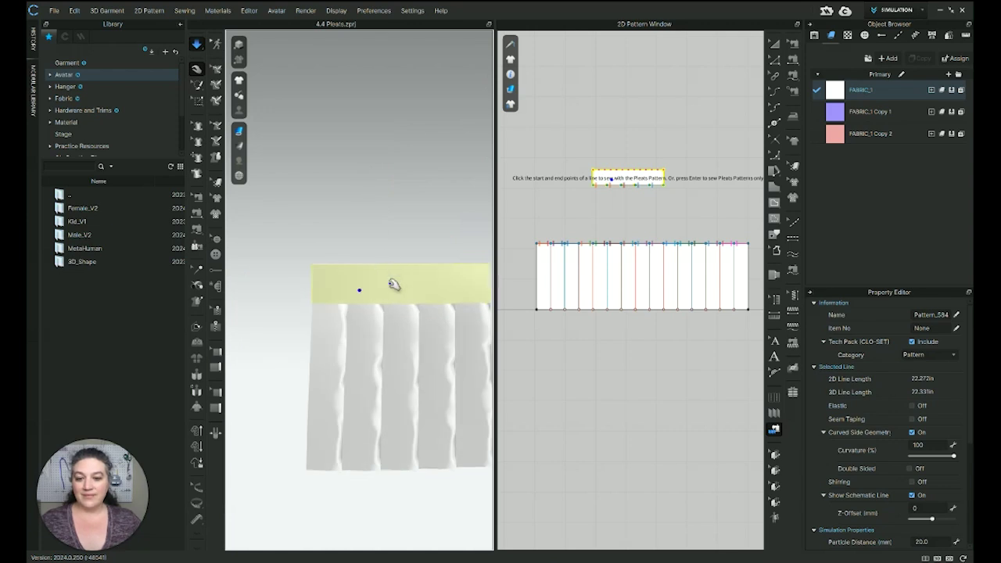
scroll(430, 297, "down", 1)
middle_click_drag(427, 293, 381, 221)
left_click(449, 338)
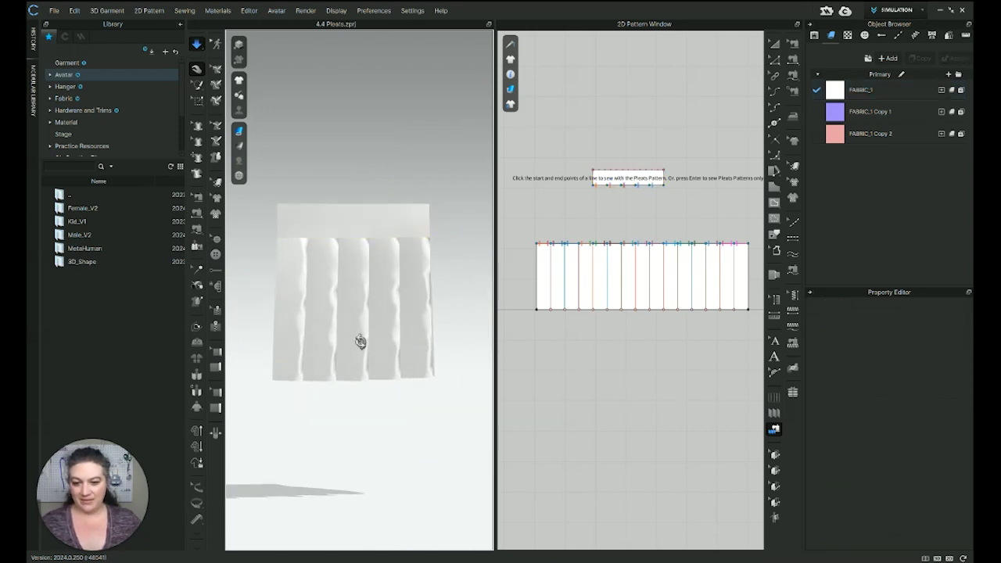
mouse_move(361, 341)
right_mouse_down()
mouse_move(405, 351)
mouse_move(350, 341)
right_mouse_up()
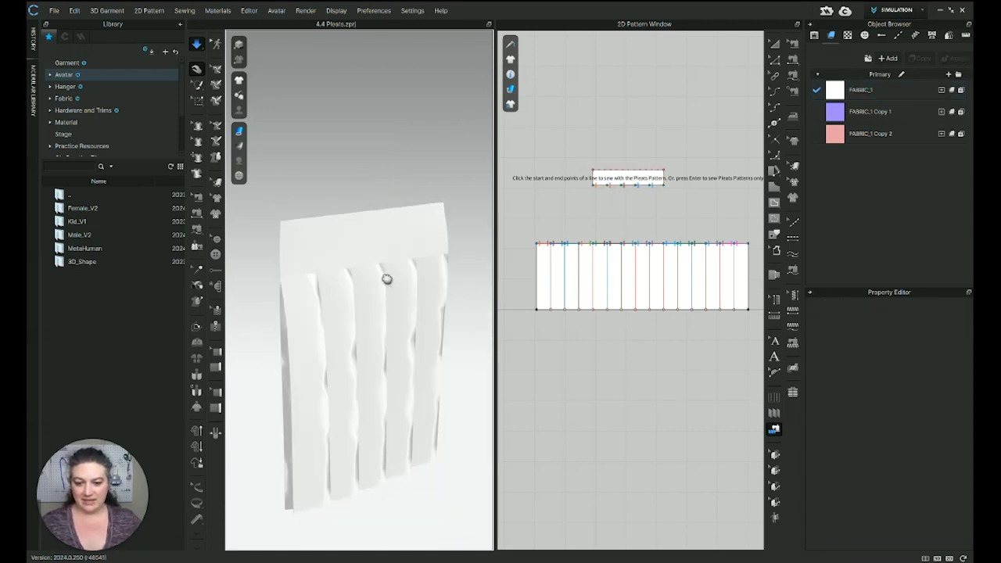
key("2")
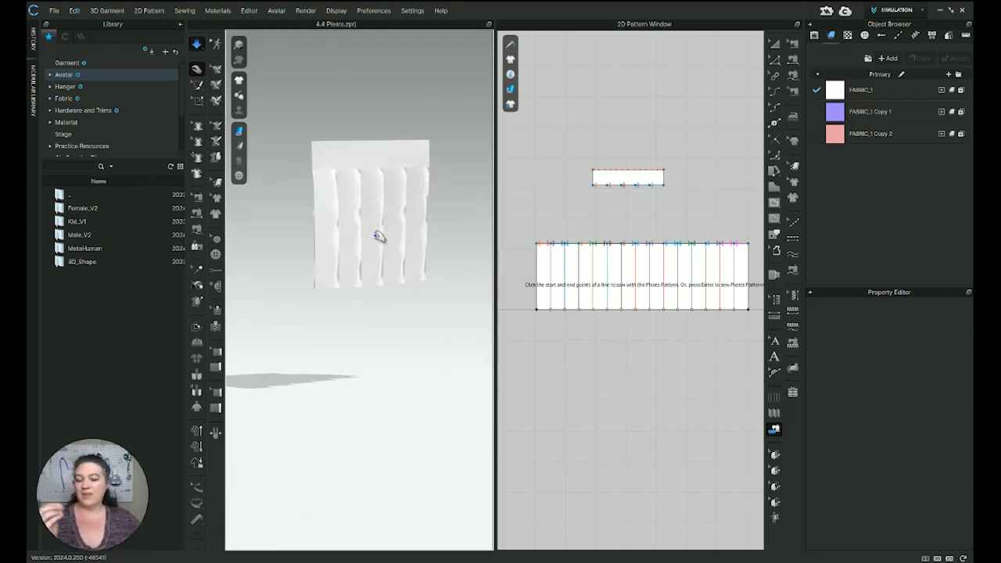
Try solidifying the large pleated rectangle and remove the setting again
key("Escape")
left_click(614, 290)
left_click(615, 288)
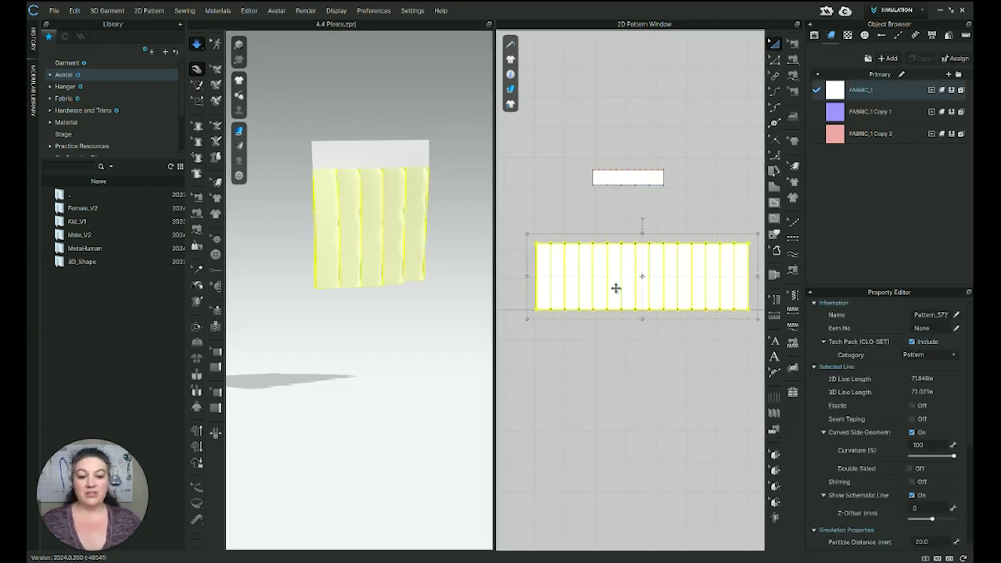
right_click(616, 288)
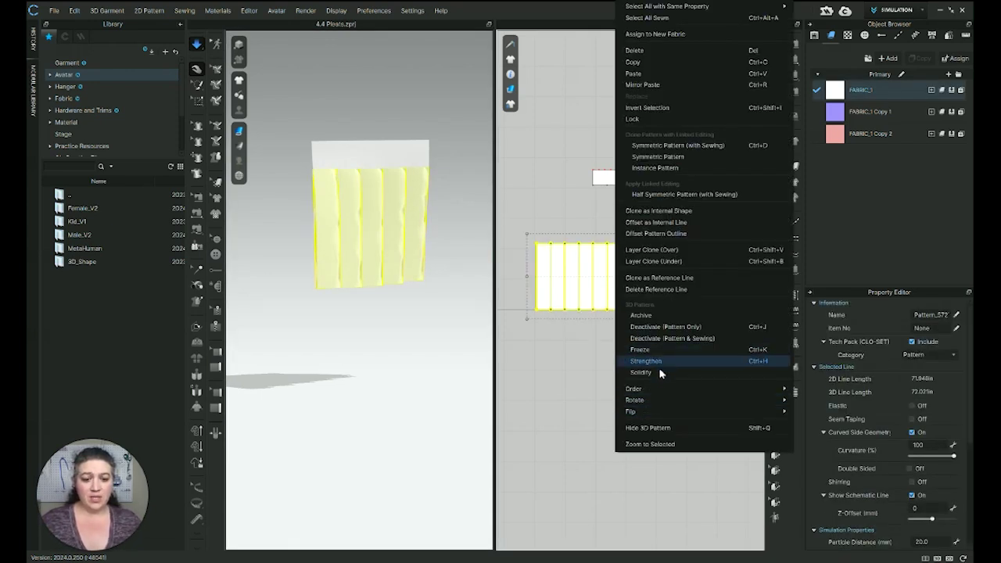
left_click(658, 373)
key("f")
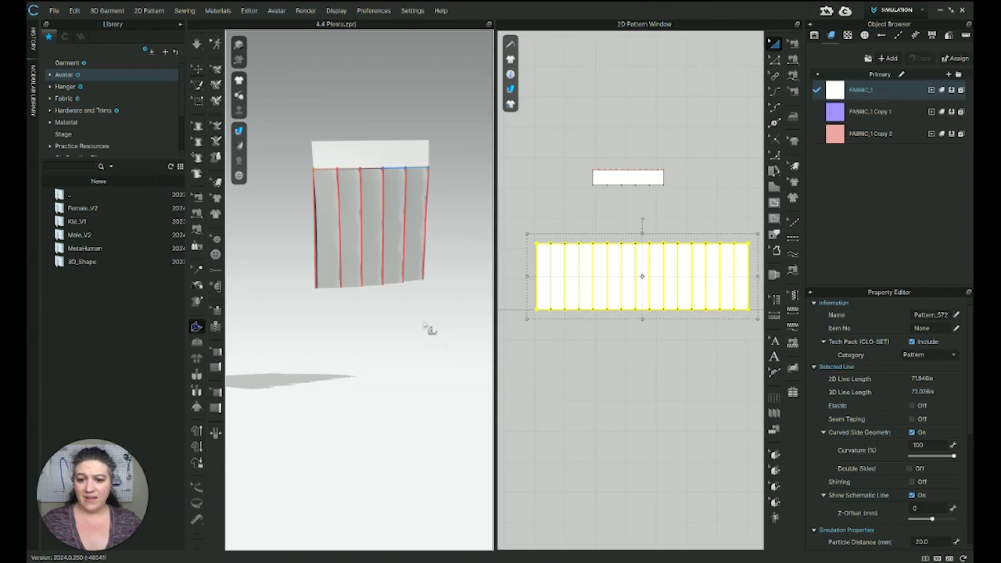
left_click(388, 253)
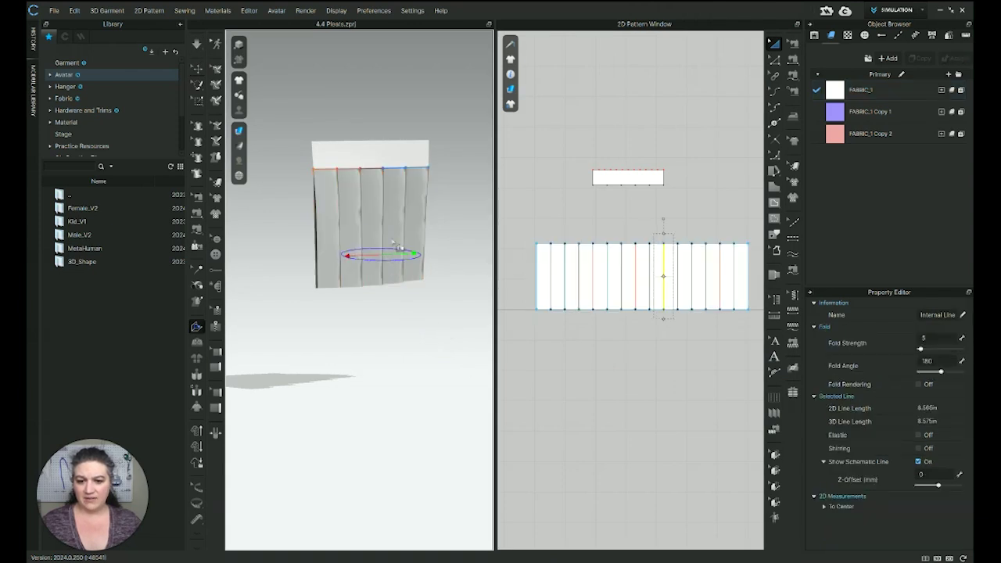
left_click(197, 69)
left_click(575, 296)
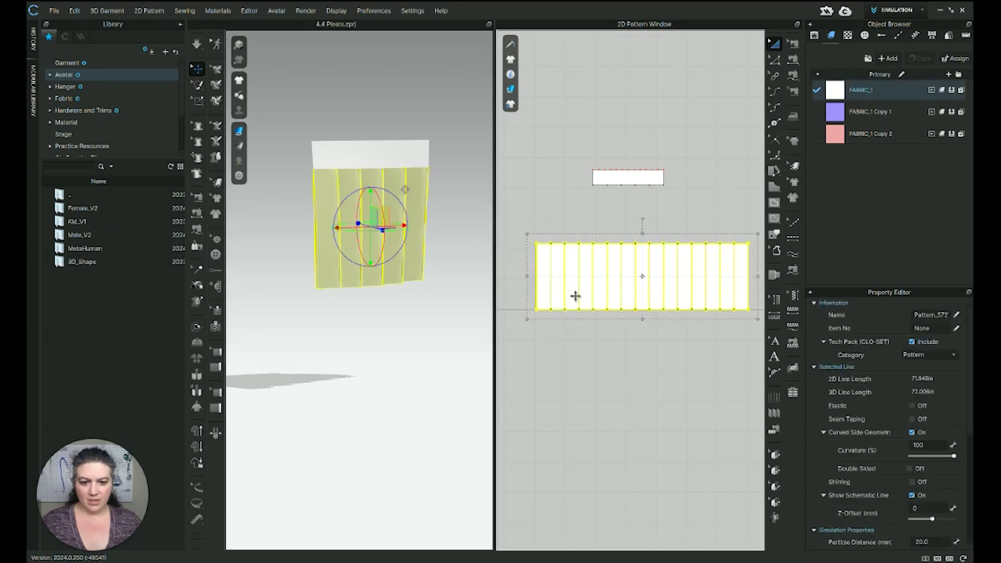
right_click(575, 295)
left_click(605, 372)
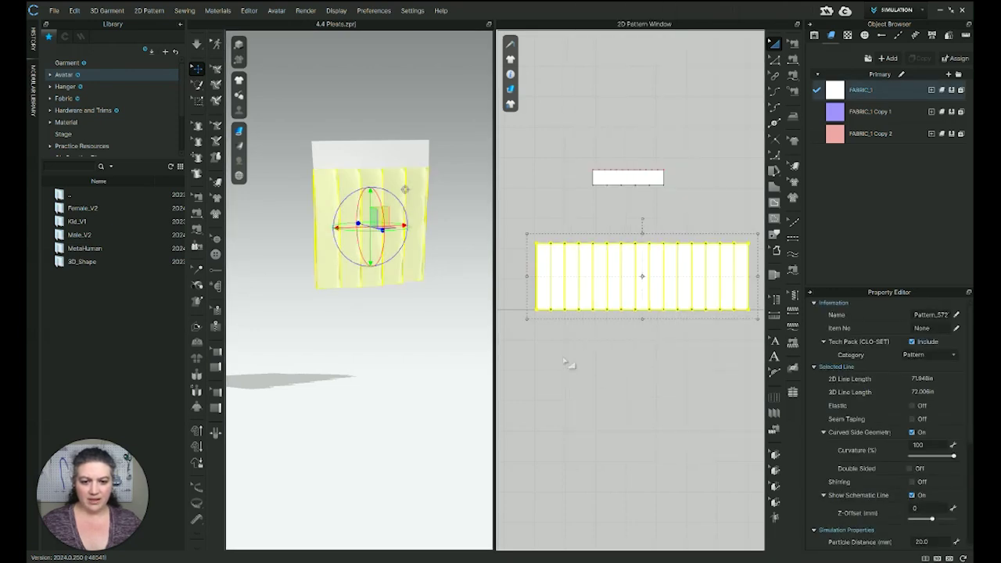
Strengthen the large pleated rectangle and simulate the sewn pleats in 3D
right_click(569, 296)
left_click(602, 364)
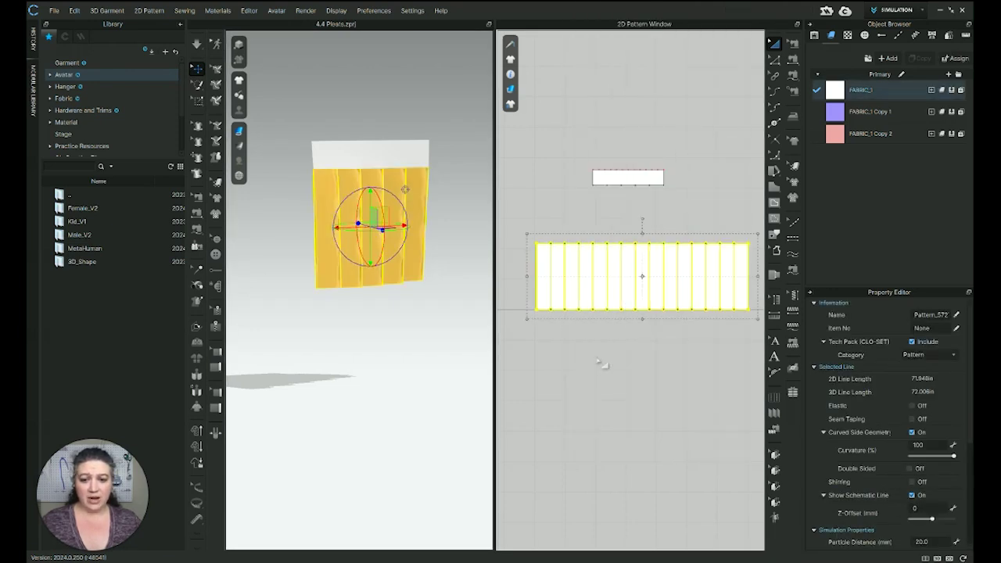
left_click(403, 315)
key("space")
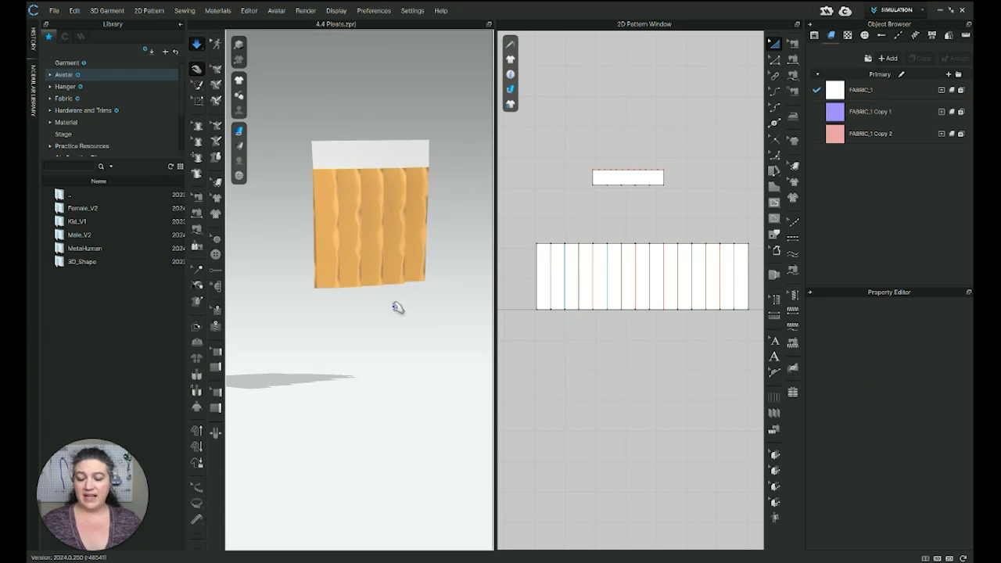
right_click_drag(398, 308, 380, 365)
key("space")
Select the next large rectangle with internal lines in the 2D pattern layout and unfreeze it
right_click_drag(371, 241, 416, 401)
key("b")
scroll(414, 404, "down", 3)
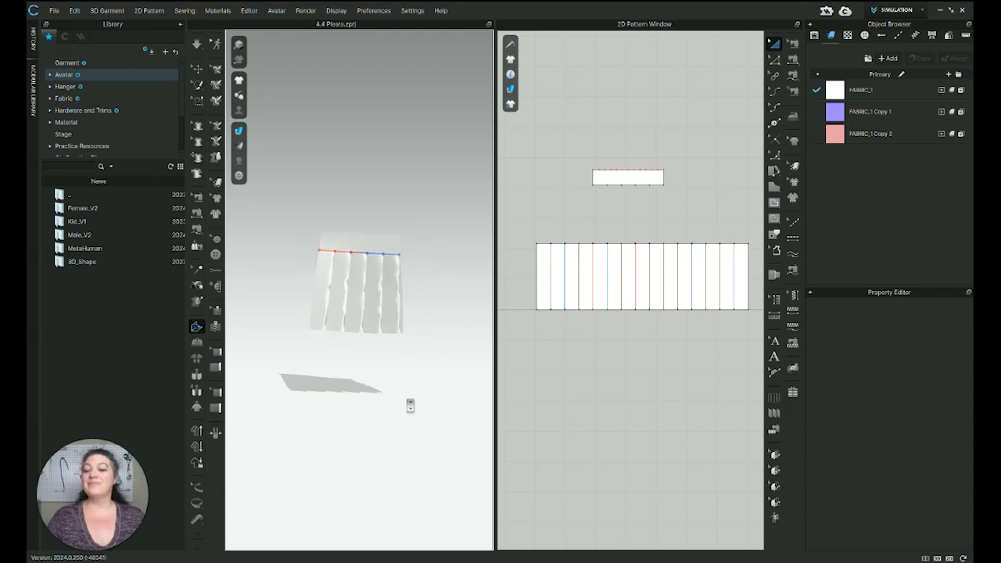
scroll(430, 355, "down", 2)
right_click_drag(425, 357, 305, 362)
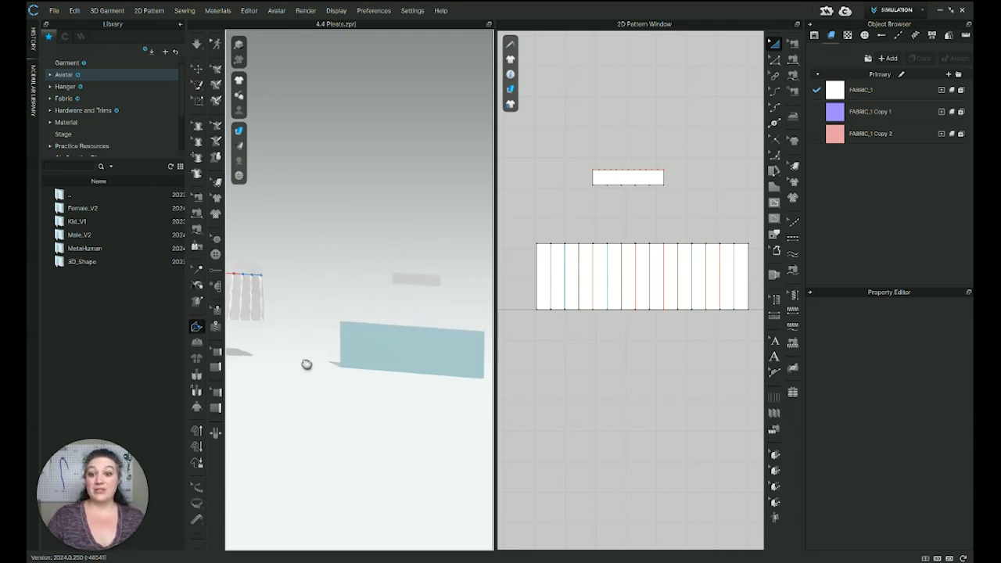
scroll(638, 350, "up", 6)
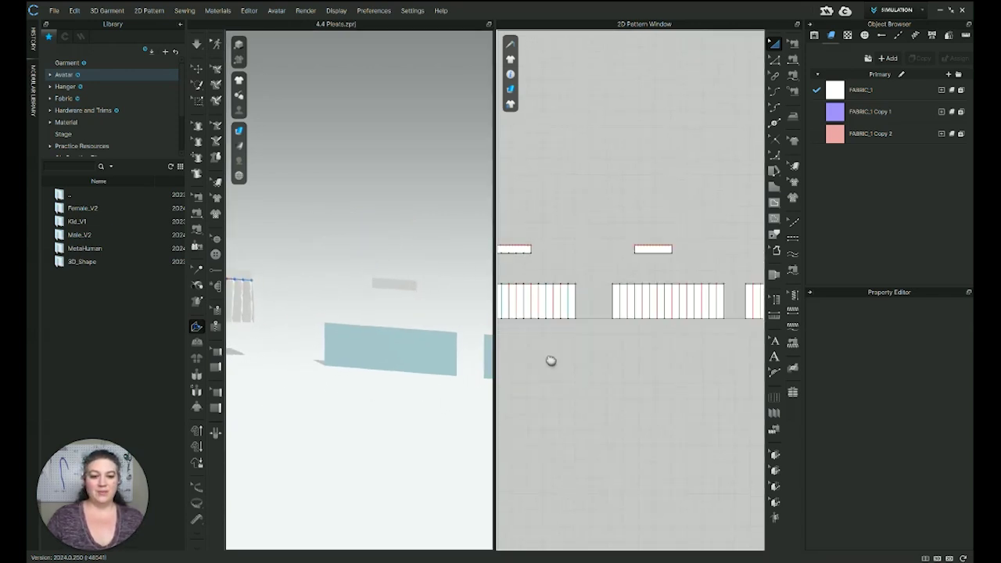
scroll(602, 341, "down", 3)
mouse_move(665, 347)
right_mouse_down()
mouse_move(599, 341)
mouse_move(651, 348)
right_mouse_up()
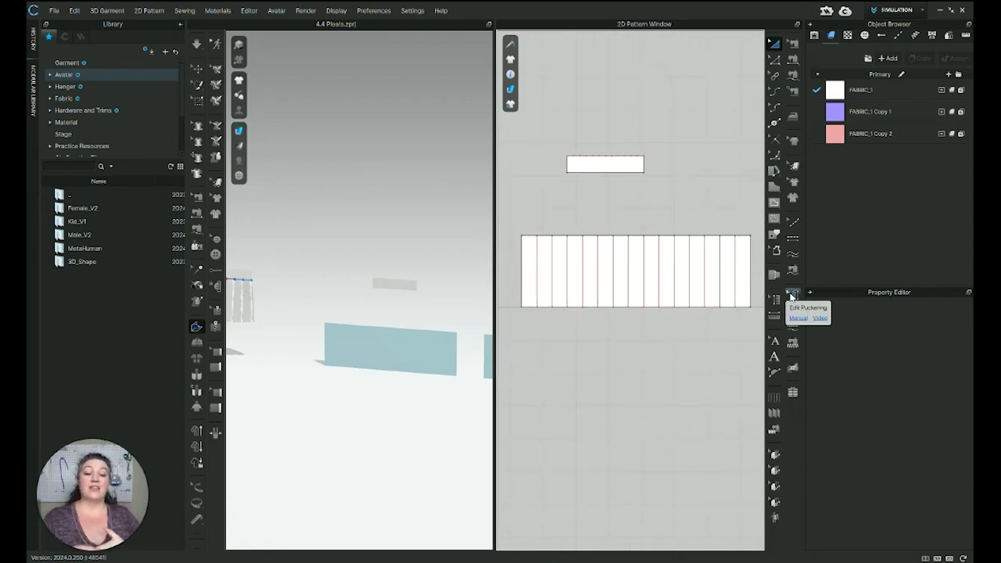
left_click(603, 290)
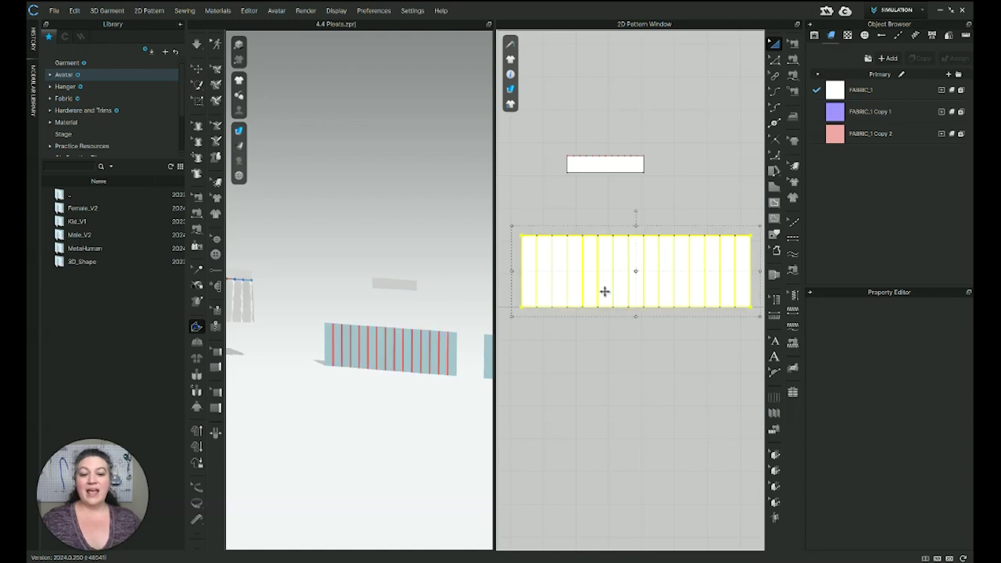
right_click(607, 294)
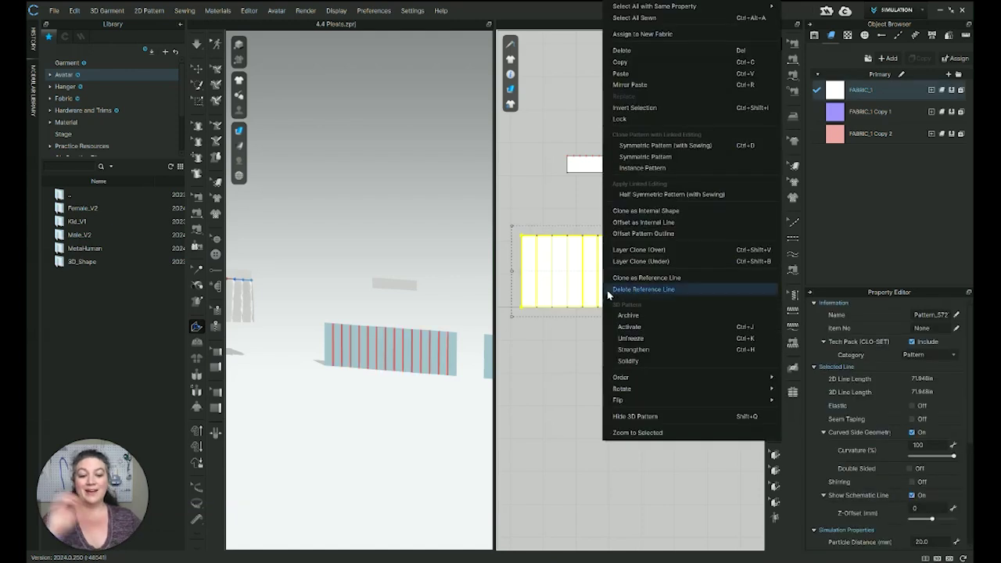
left_click(635, 338)
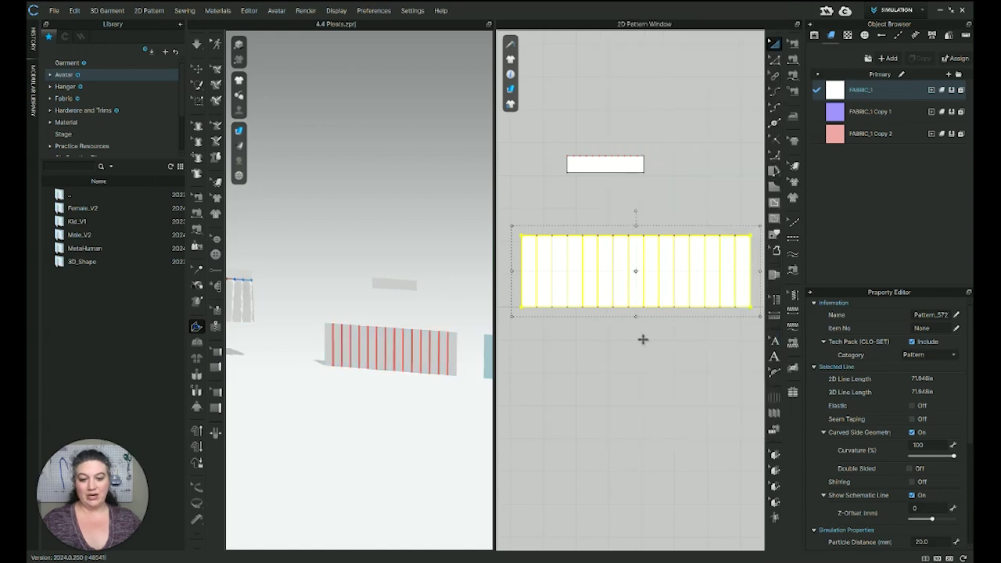
Split the lower edge of the waistband above the large lined rectangle uniformly into 5 segments
scroll(633, 238, "up", 3)
scroll(633, 238, "down", 3)
middle_click_drag(637, 224, 613, 354)
left_click(579, 307)
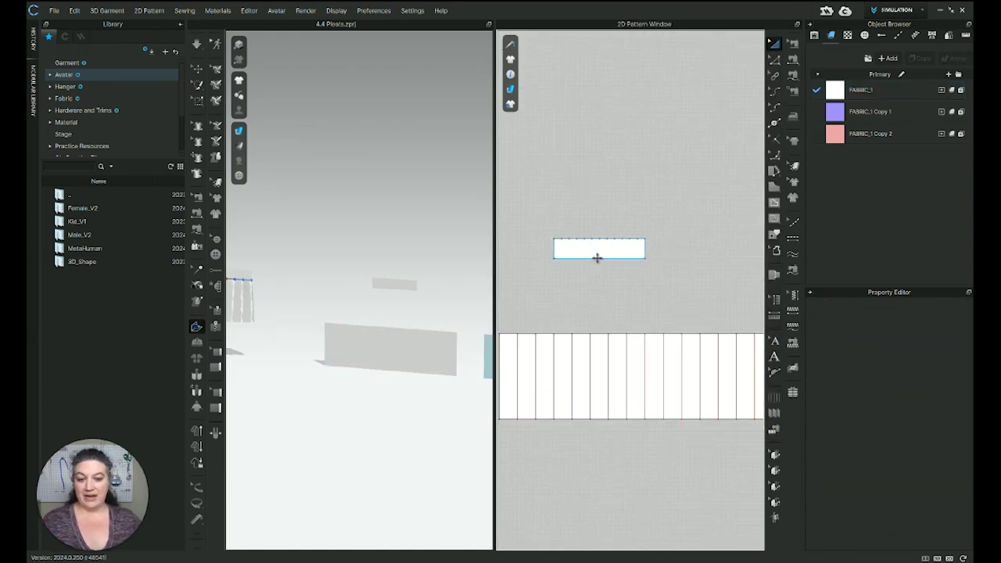
key("z")
left_click(597, 257)
right_click(596, 258)
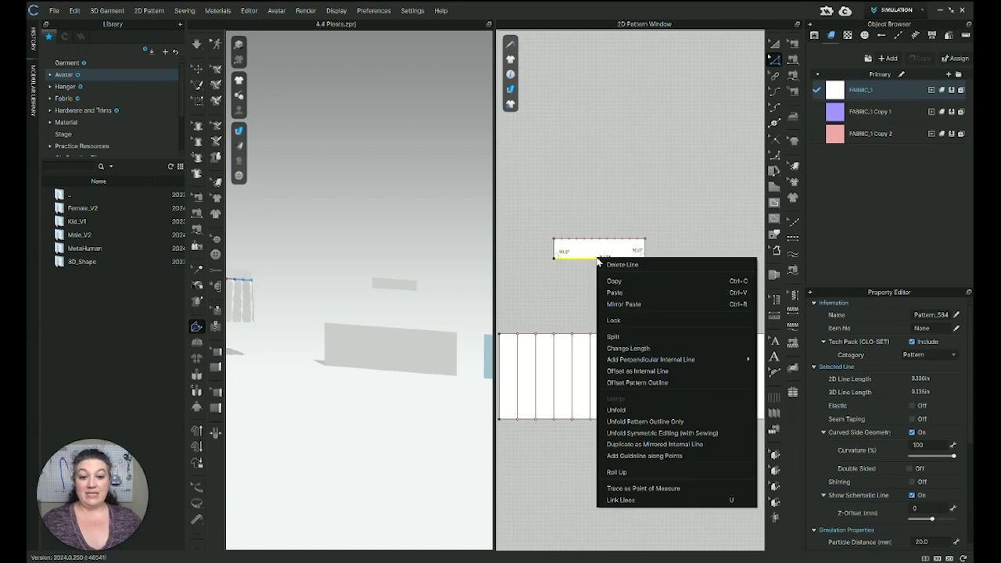
left_click(645, 337)
left_click(451, 301)
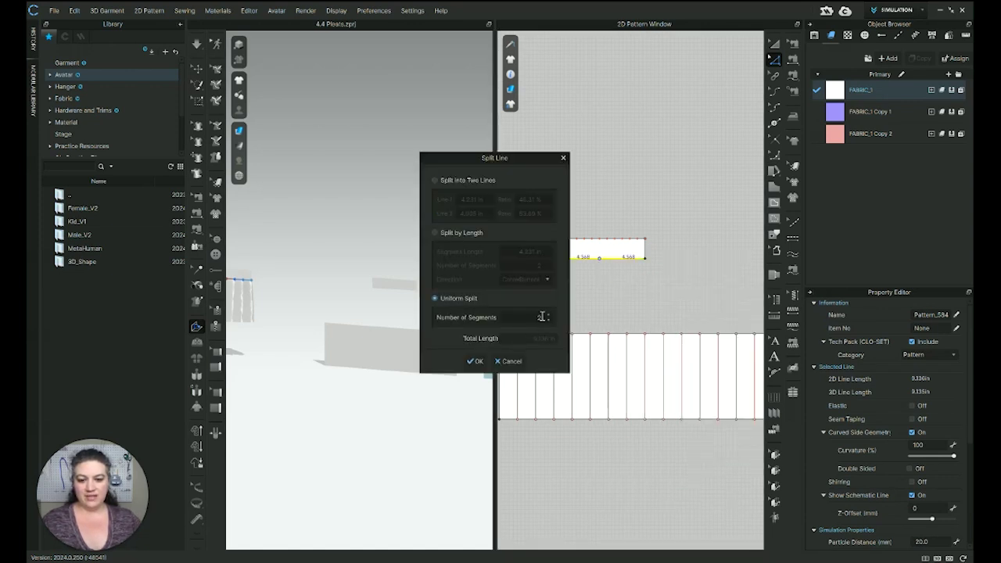
left_click(548, 316)
left_click(548, 316)
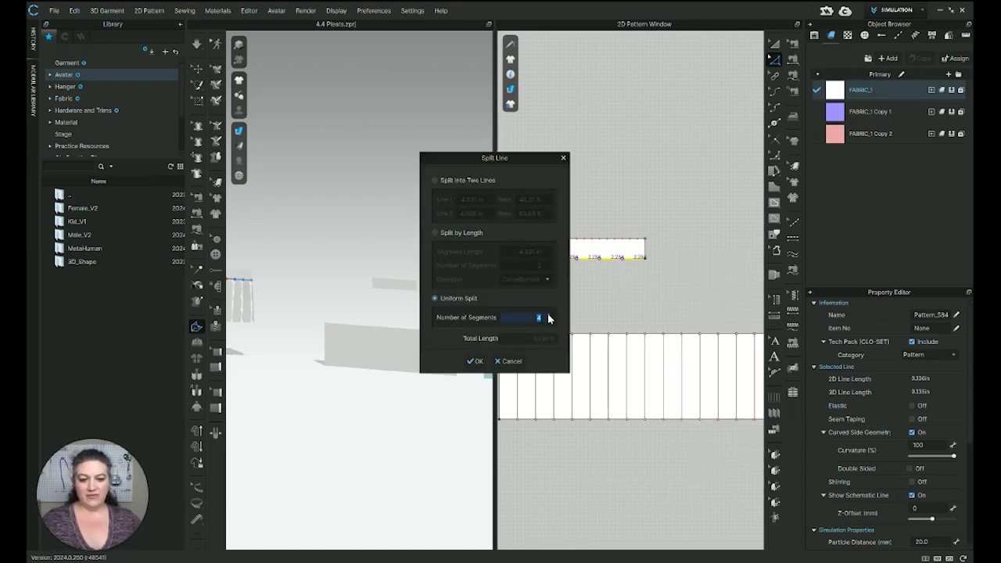
left_click(474, 360)
left_click(625, 301)
scroll(672, 305, "down", 2)
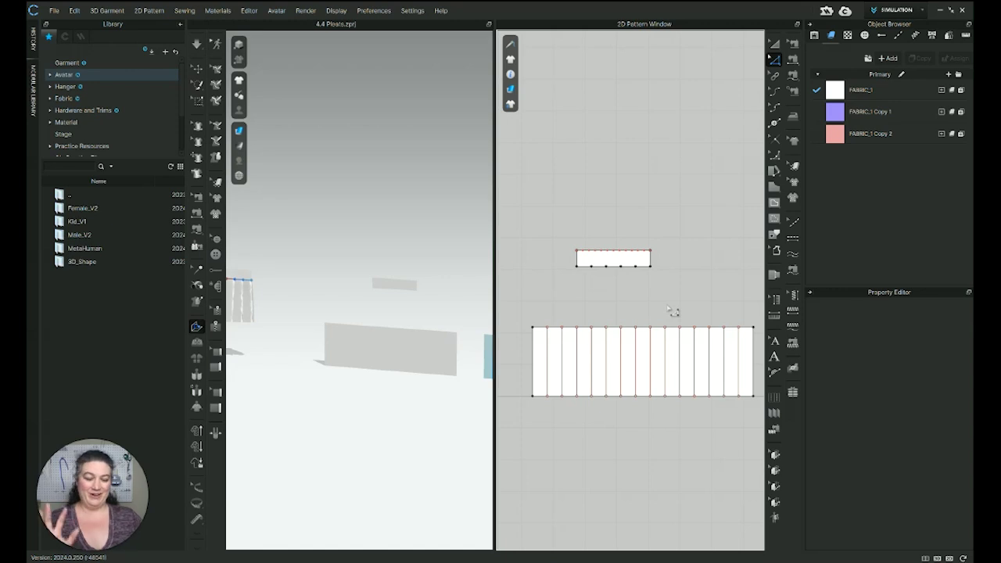
left_click(792, 60)
scroll(565, 330, "up", 3)
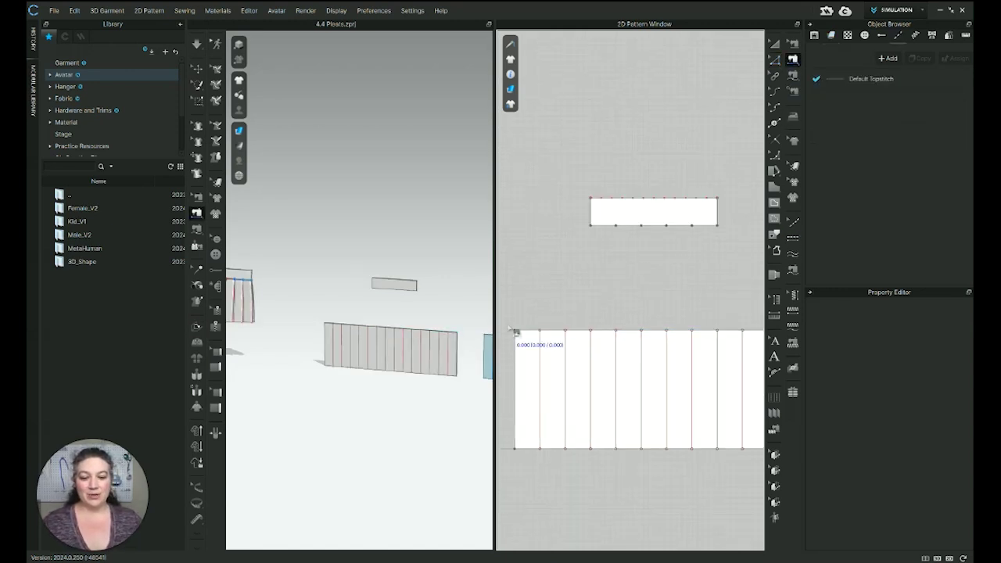
scroll(688, 360, "down", 3)
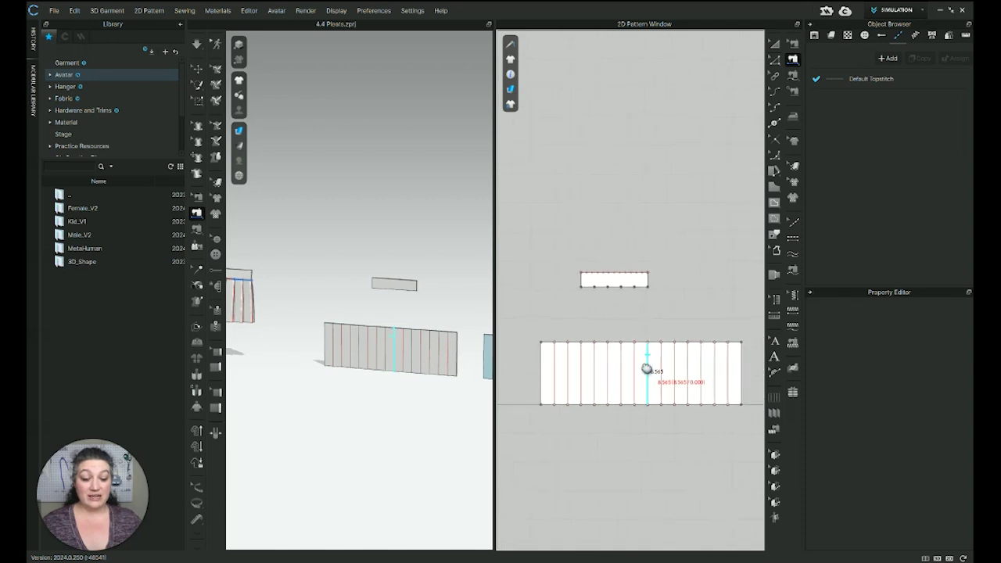
middle_click_drag(646, 368, 623, 377)
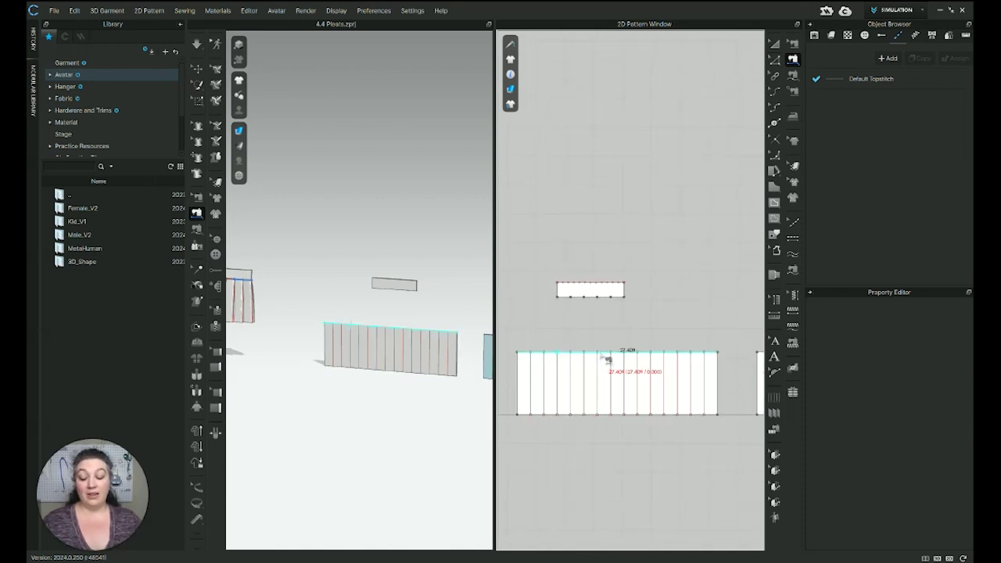
key("Escape")
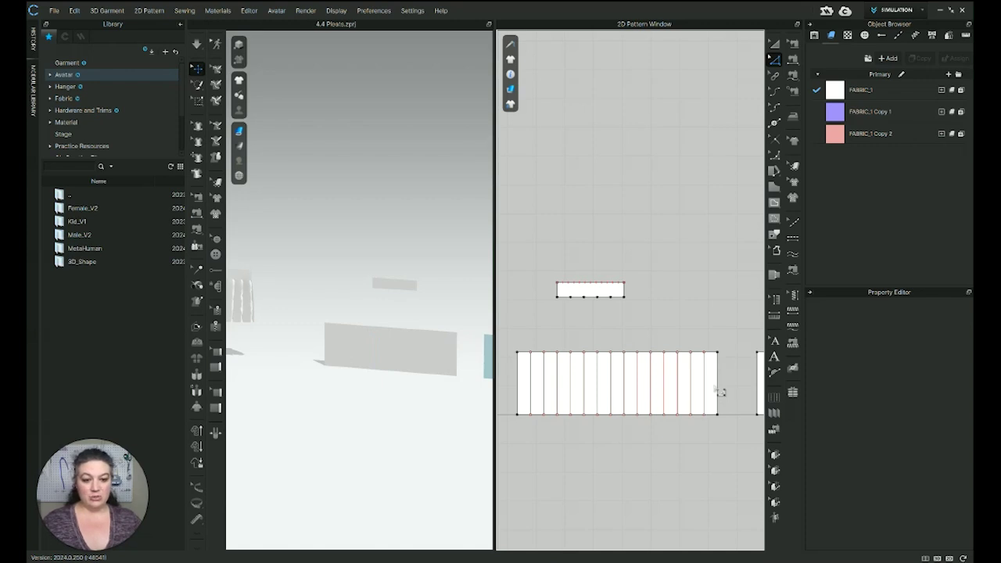
Apply Extend/Trim & Add Point to all internal lines of the large rectangle so they divide its upper edge into segments
left_click_drag(719, 391, 529, 387)
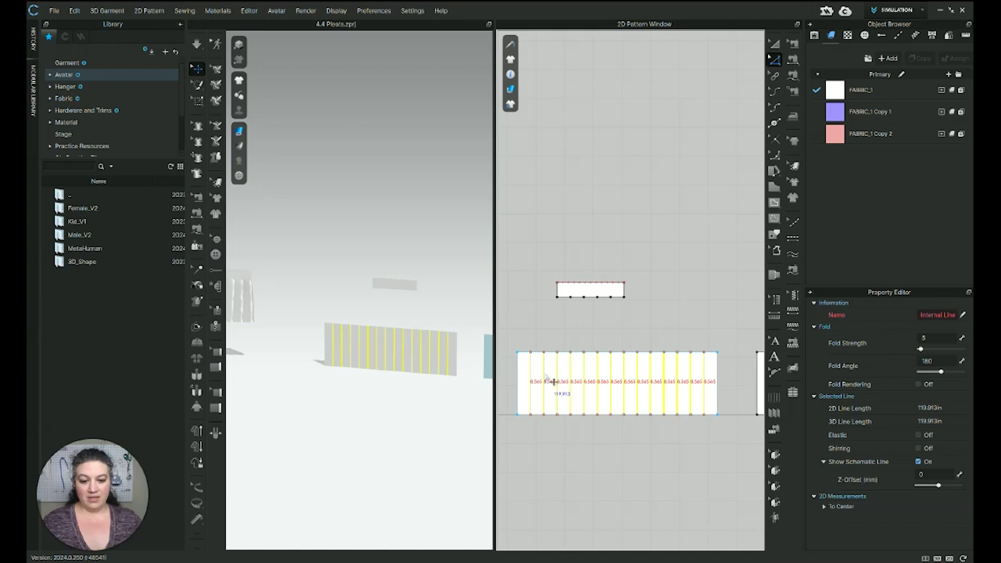
right_click(544, 381)
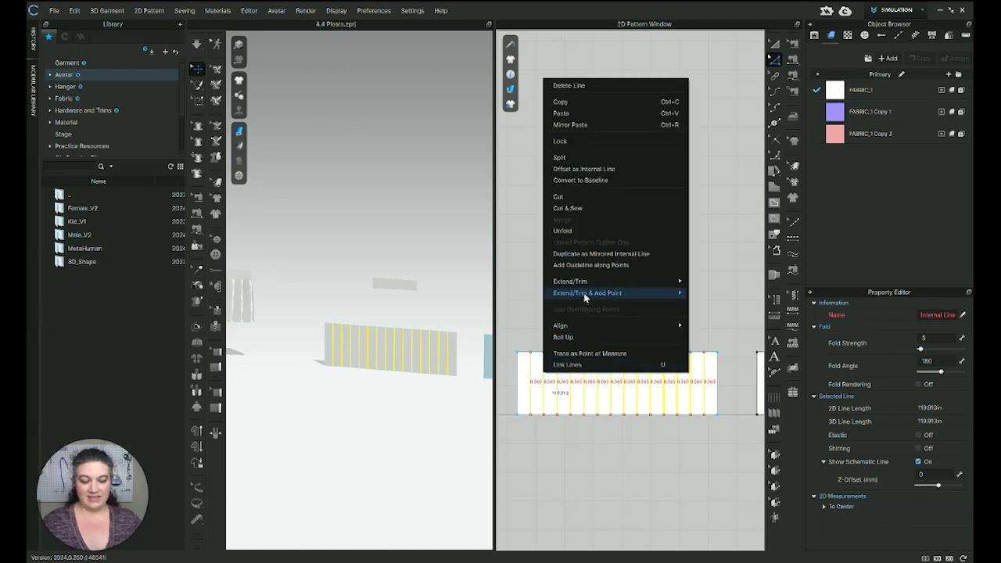
mouse_move(584, 296)
left_click(719, 292)
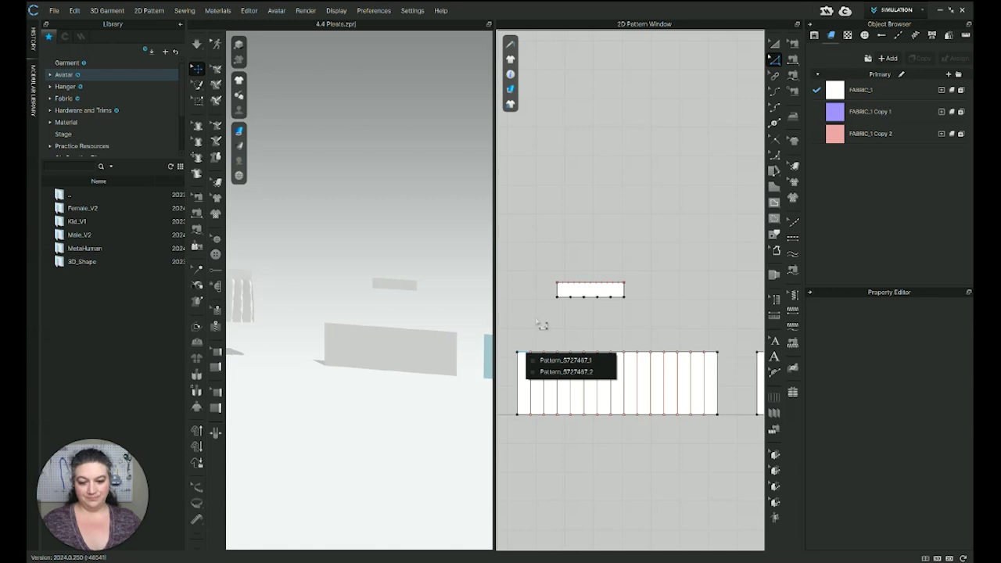
scroll(541, 324, "up", 5)
middle_click_drag(540, 337, 684, 251)
left_click(625, 324)
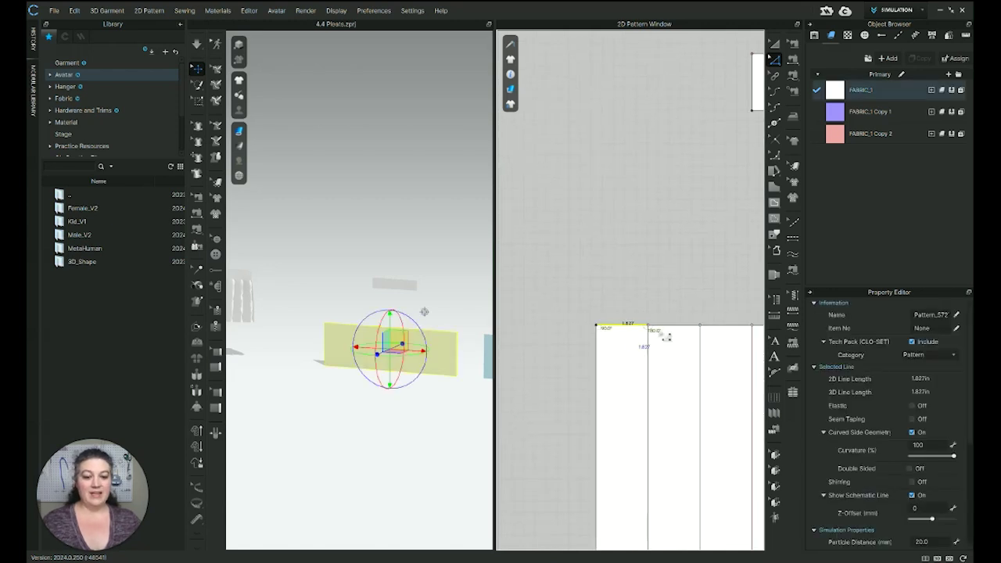
scroll(628, 323, "down", 3)
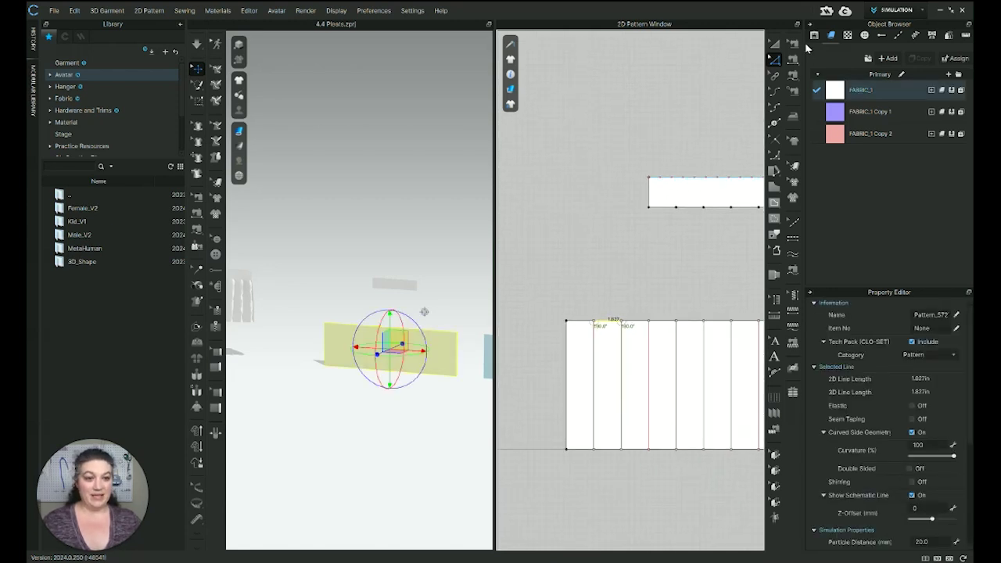
Use Segment Sewing to sew the large rectangle's first upper-edge segment to the second, and the second to the third
left_click(792, 60)
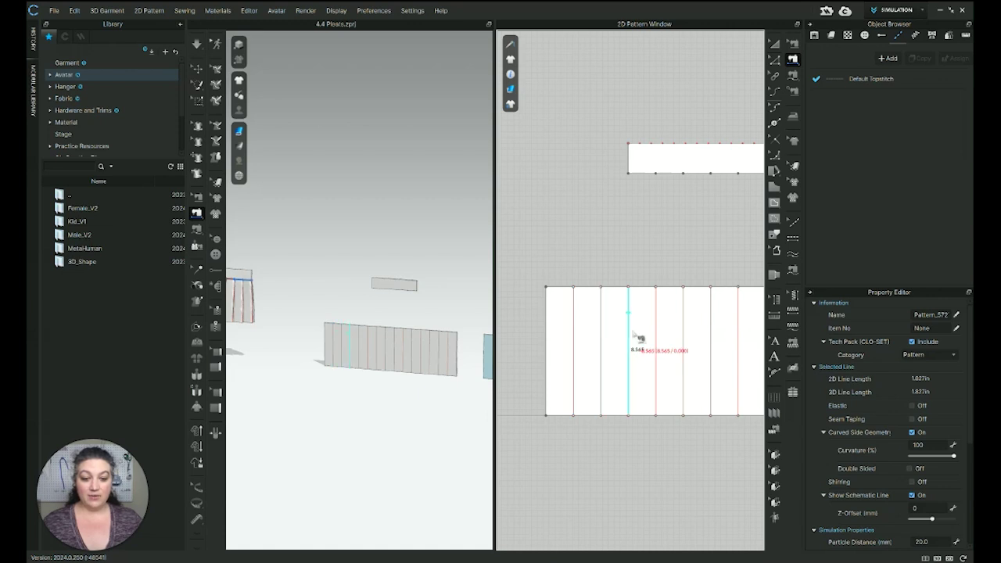
left_click(575, 298)
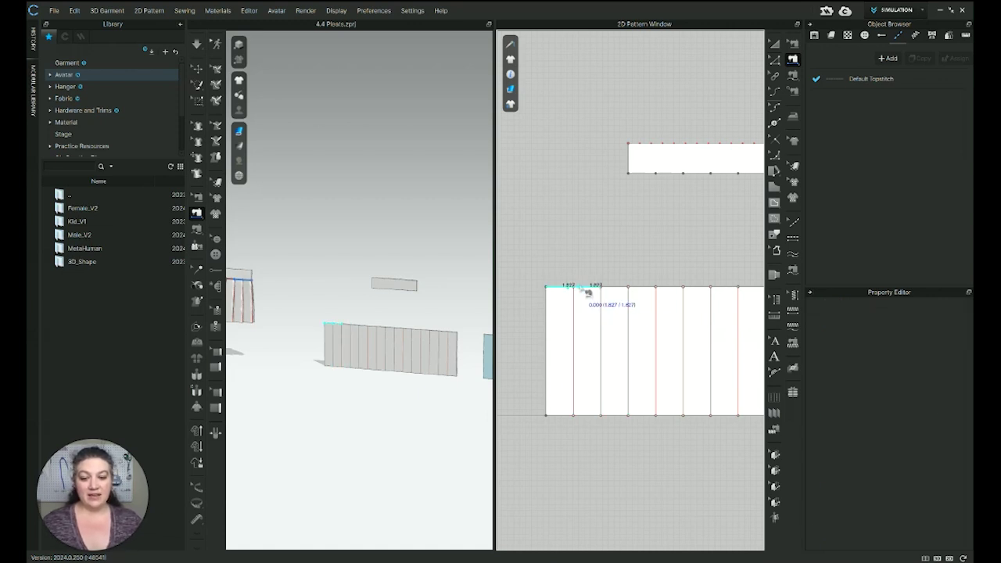
left_click(587, 292)
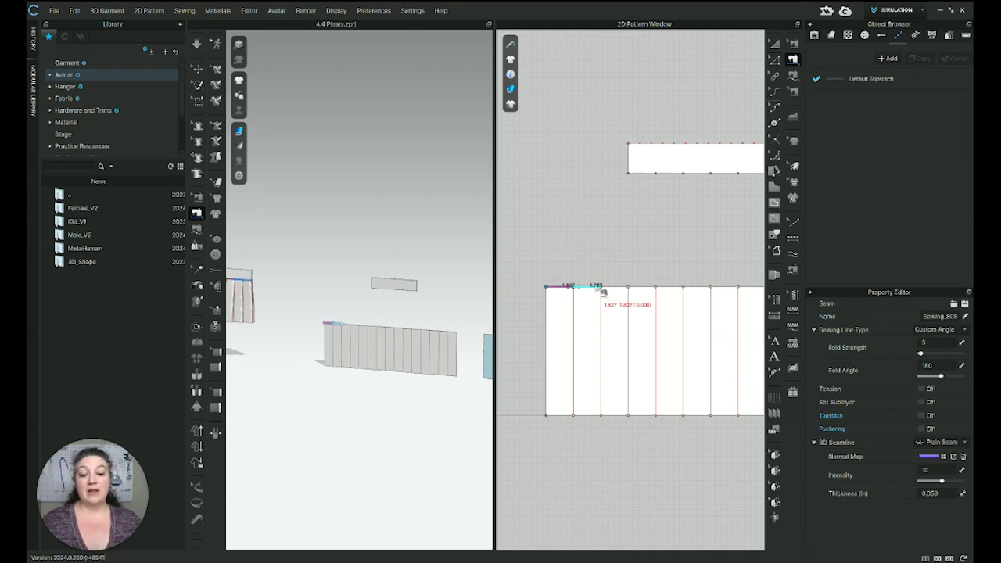
left_click(609, 293)
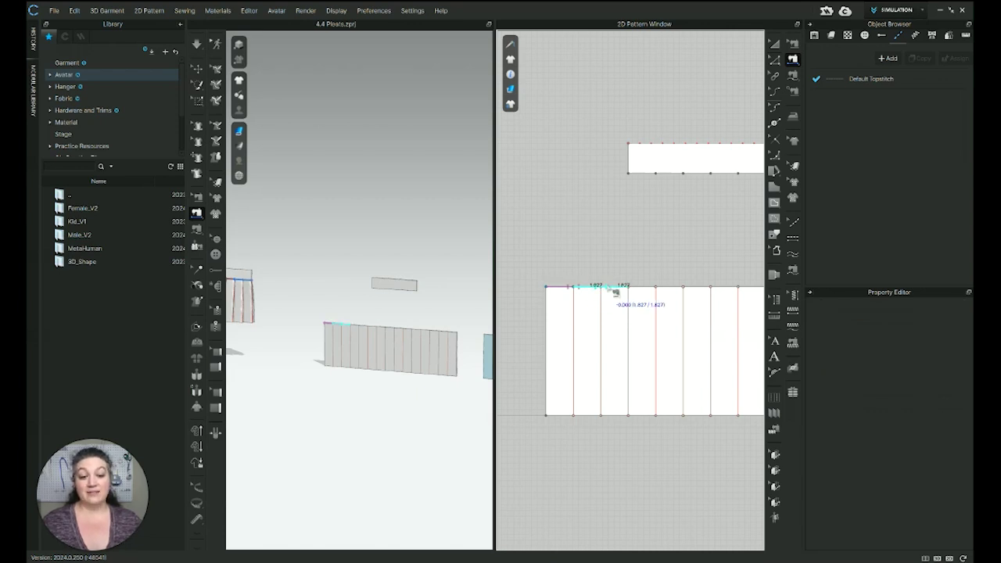
left_click(615, 292)
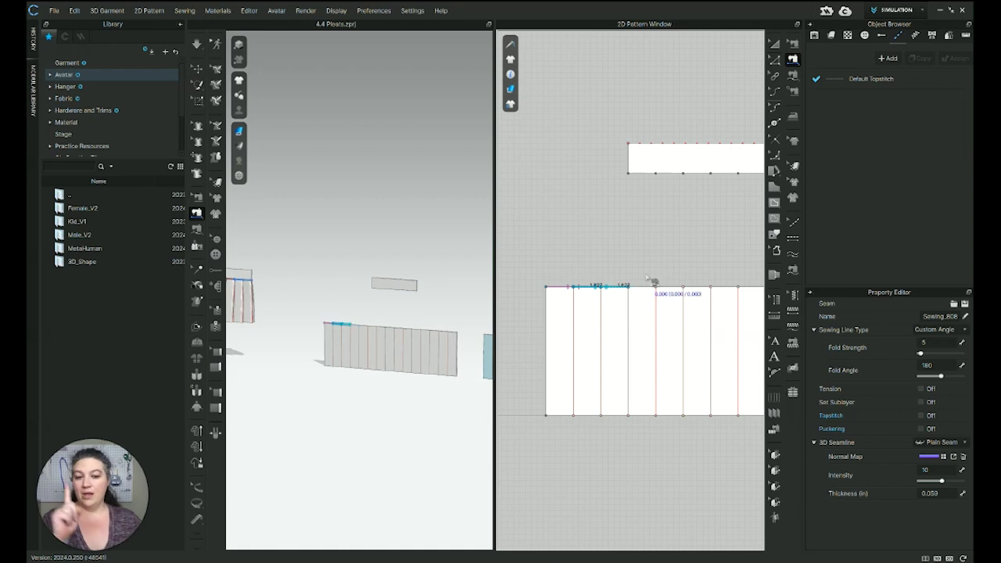
Sew the waistband's first lower-edge segment to the large rectangle's first upper-edge segment and inspect the seam in 3D
left_click(633, 174)
left_click(556, 288)
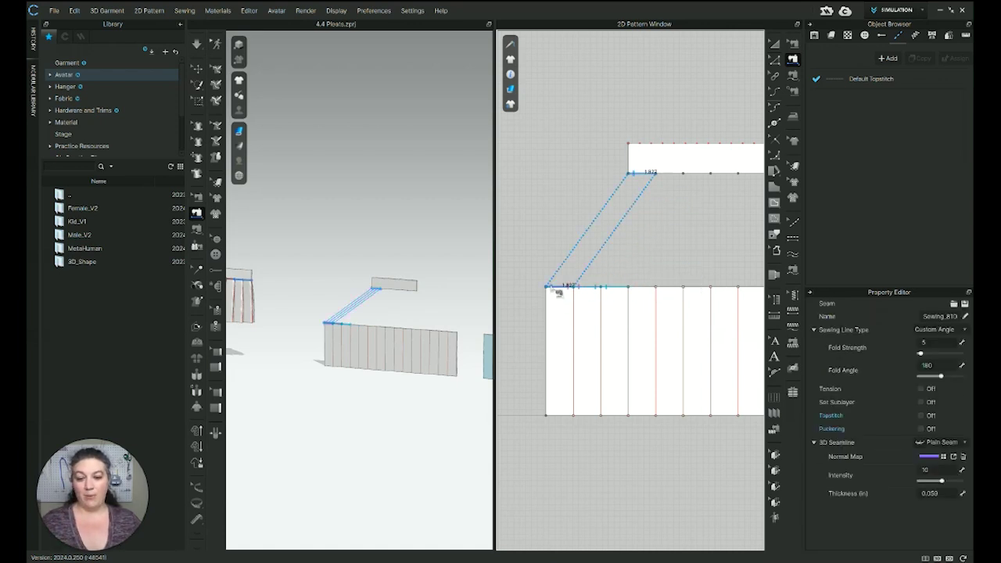
scroll(353, 341, "up", 3)
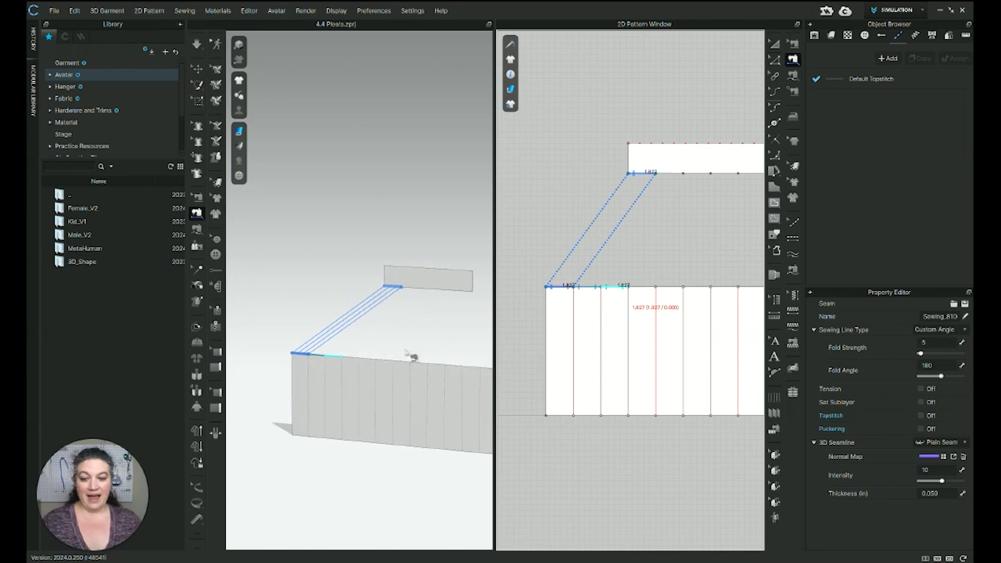
scroll(412, 356, "up", 1)
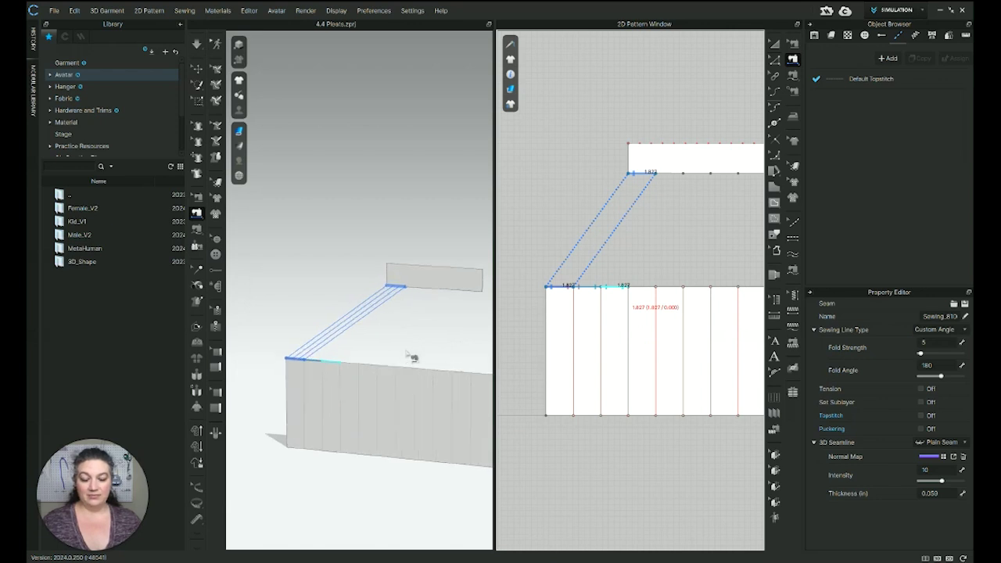
left_click(792, 45)
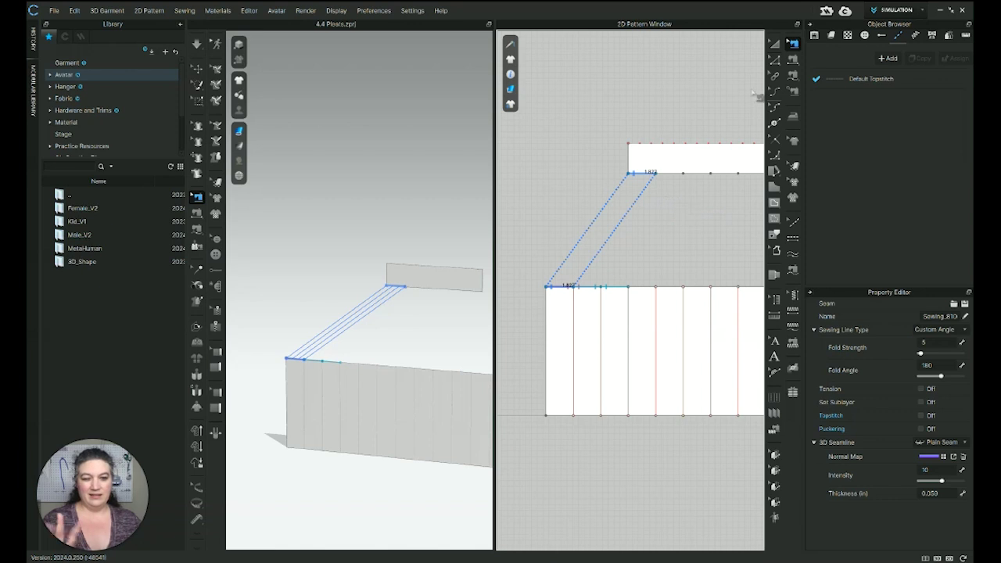
left_click(791, 60)
right_click_drag(726, 230, 665, 187)
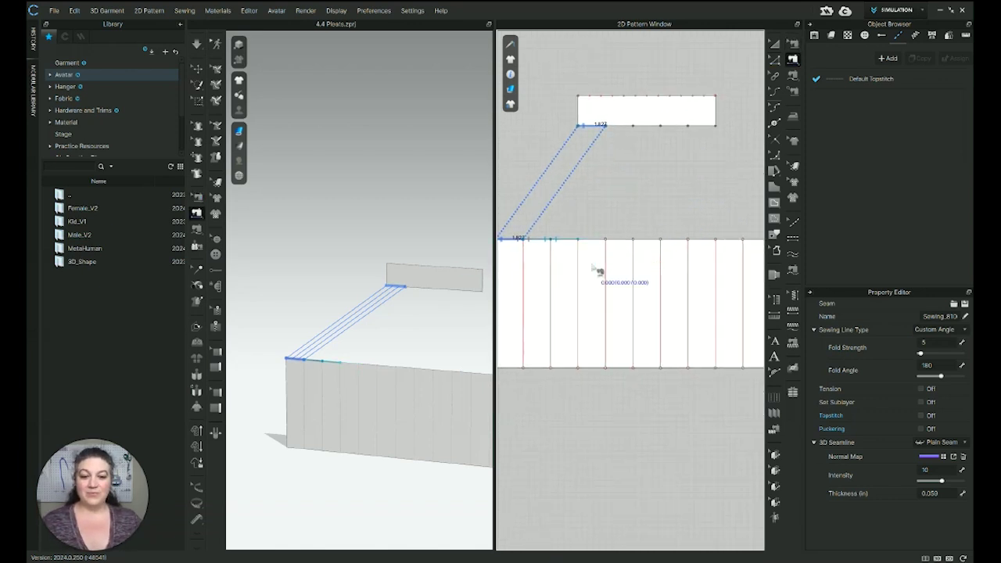
right_click_drag(529, 279, 608, 270)
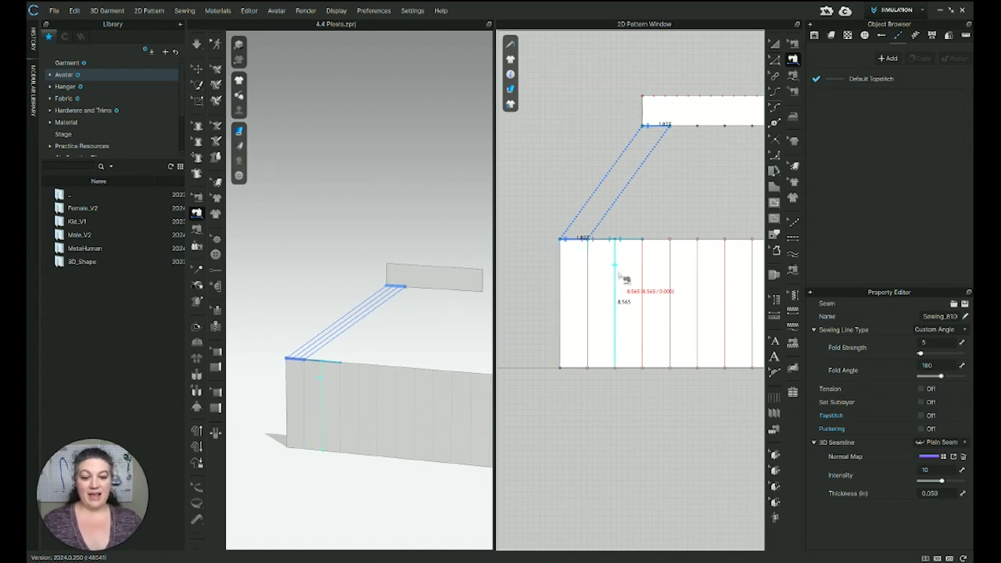
Sew the second knife pleat: fourth upper-edge segment to the waistband's second segment, fourth to fifth, and fifth to sixth
middle_click_drag(699, 272, 627, 294)
left_click(585, 267)
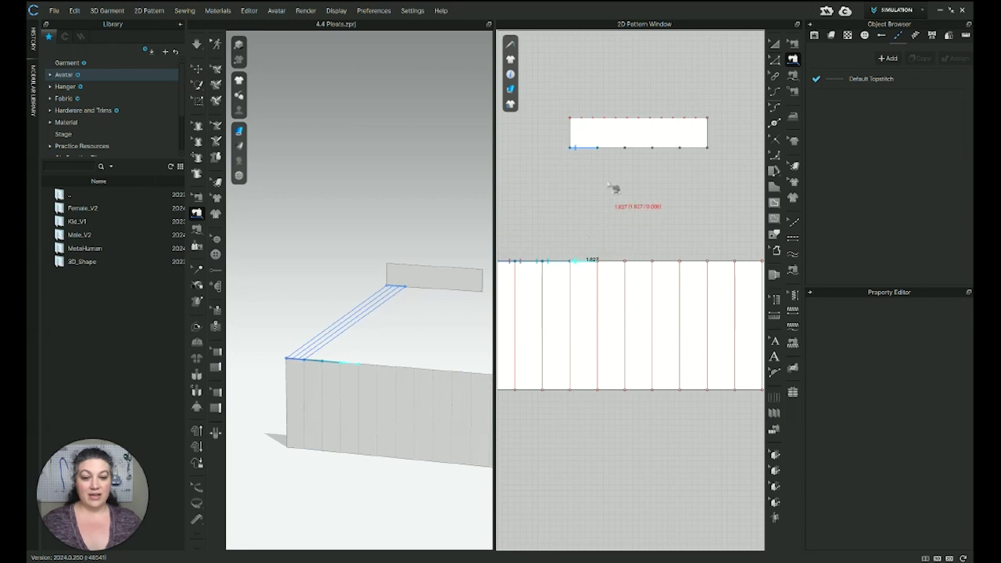
left_click(611, 147)
left_click(610, 270)
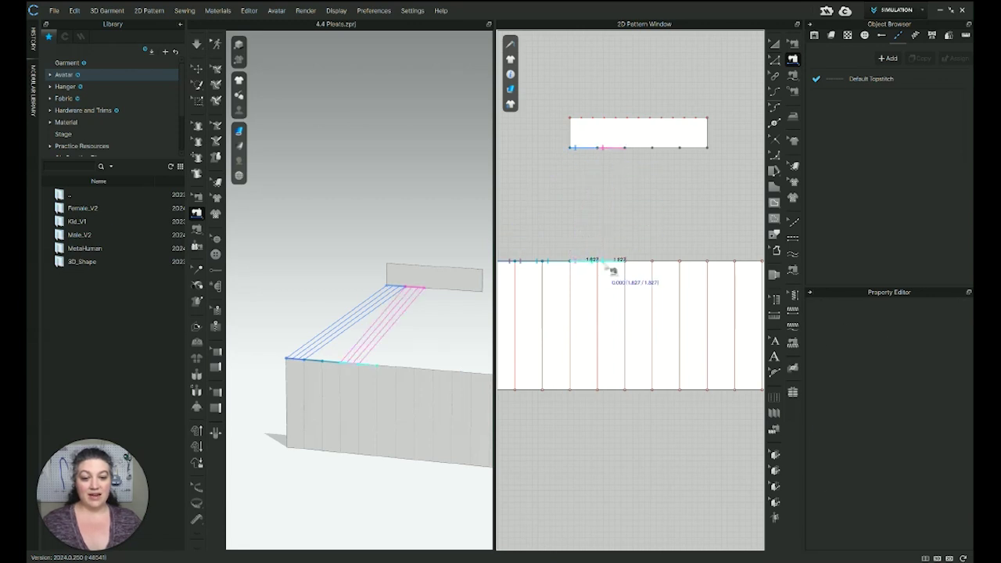
left_click(610, 269)
left_click(630, 269)
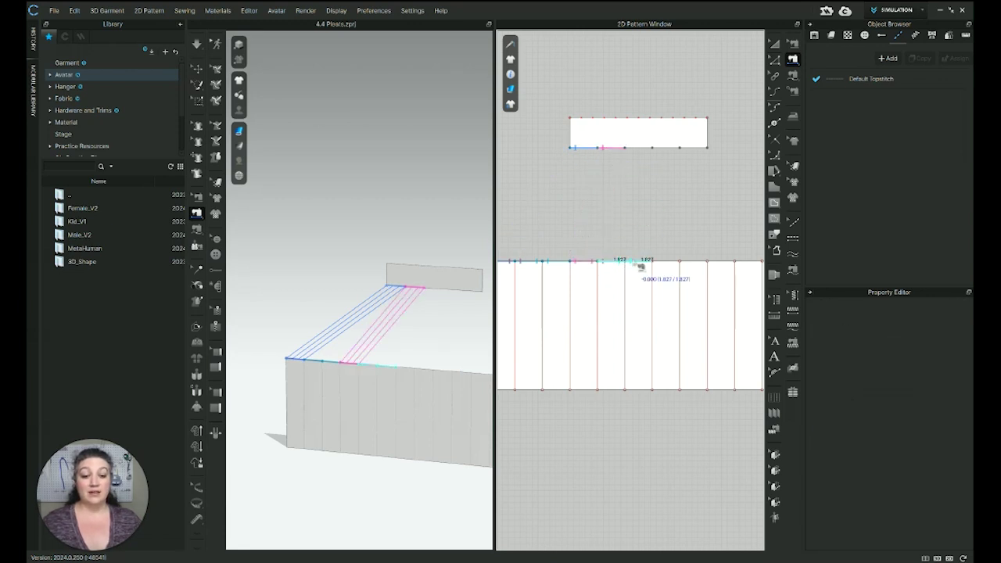
left_click(641, 266)
Sew the third knife pleat: seventh upper-edge segment to the waistband's third segment, seventh to eighth, and eighth to ninth
right_click_drag(668, 281, 623, 286)
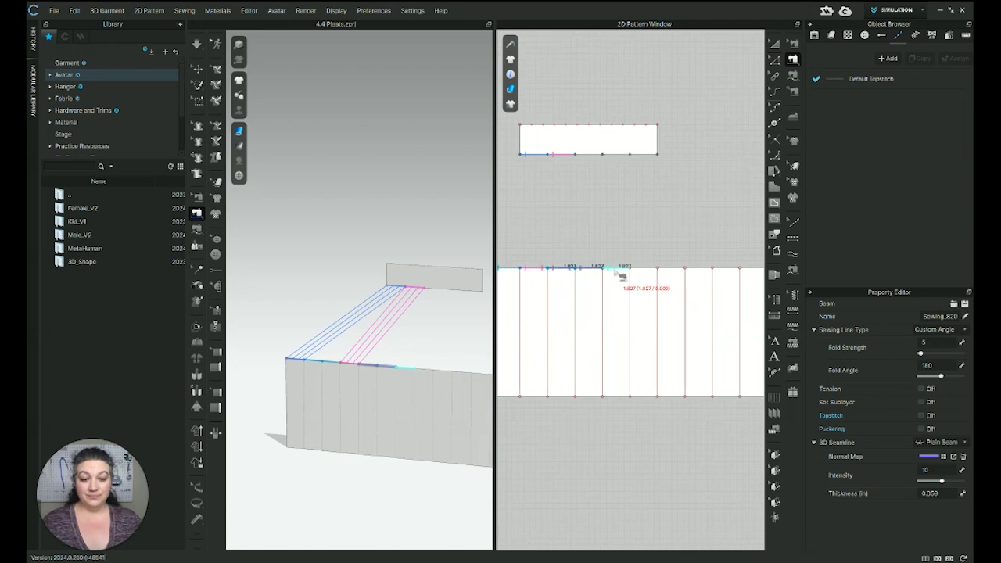
left_click(621, 269)
left_click(590, 154)
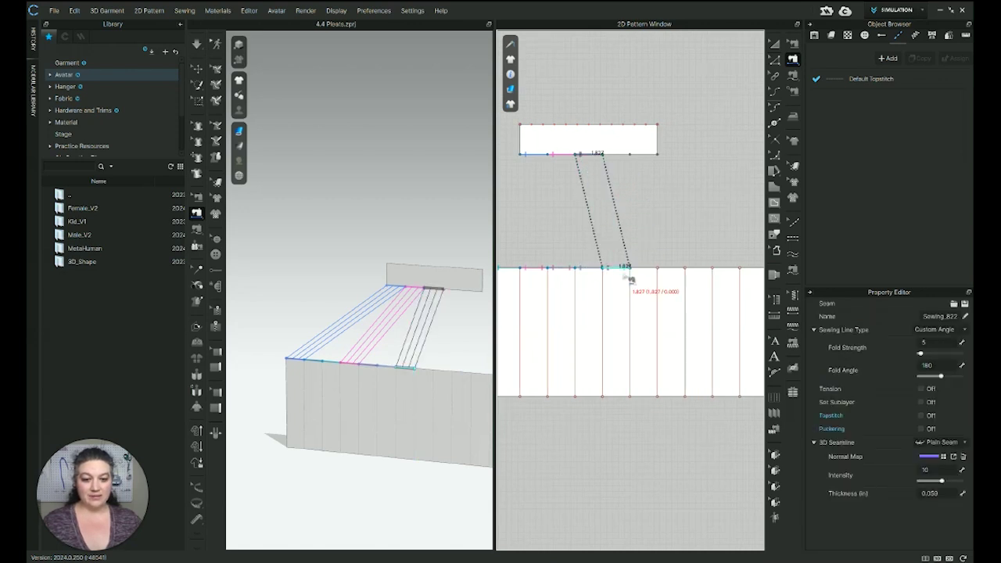
left_click(641, 269)
left_click(653, 270)
left_click(663, 271)
left_click(671, 270)
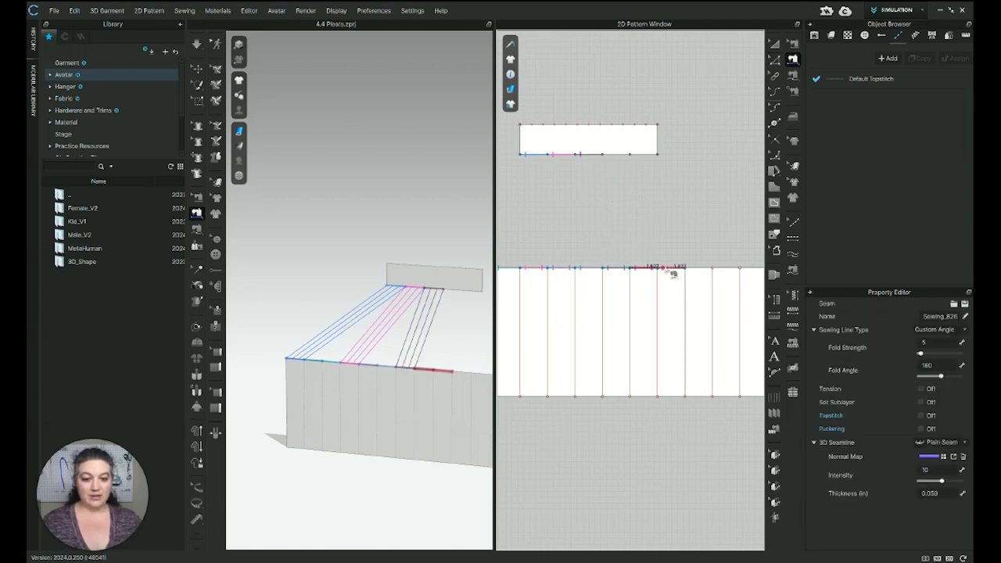
Sew the fourth knife pleat: tenth upper-edge segment to the waistband's fourth segment, tenth to eleventh, and eleventh to twelfth
left_click(697, 270)
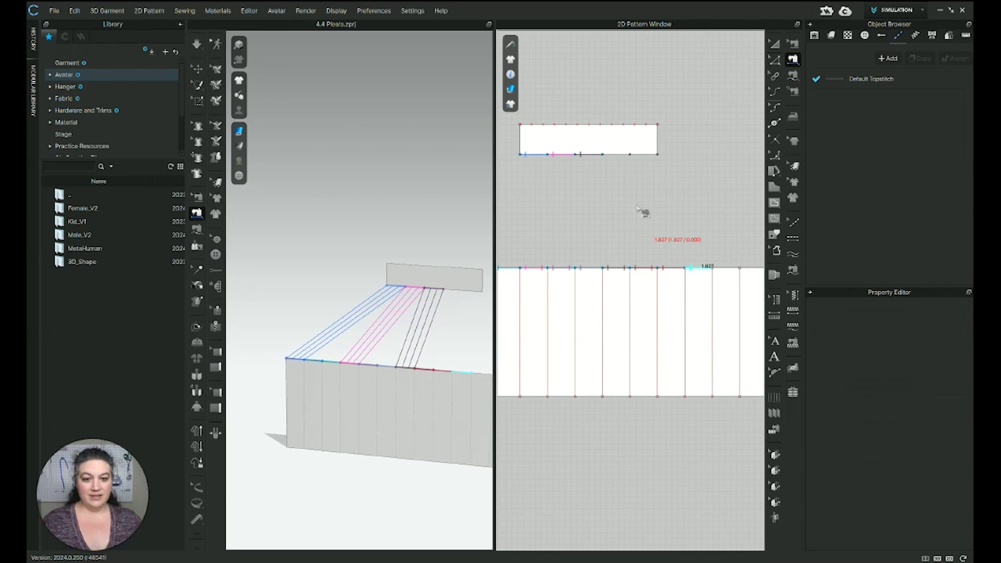
left_click(618, 155)
left_click(707, 271)
left_click(720, 271)
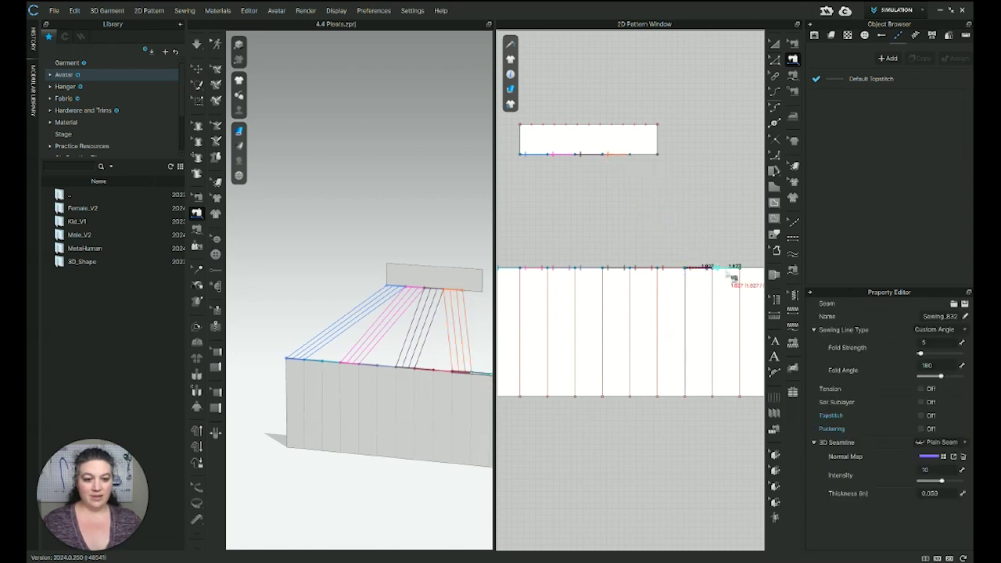
middle_click_drag(724, 276, 591, 289)
left_click(602, 284)
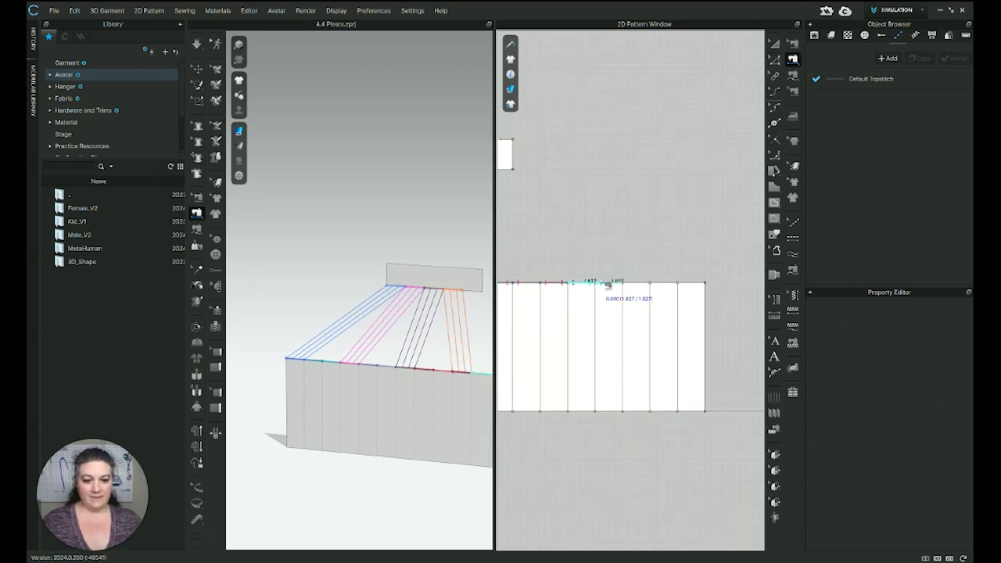
left_click(609, 288)
Sew the fifth knife pleat: thirteenth upper-edge segment to the waistband's fifth segment, thirteenth to fourteenth, and fourteenth to fifteenth
left_click(642, 284)
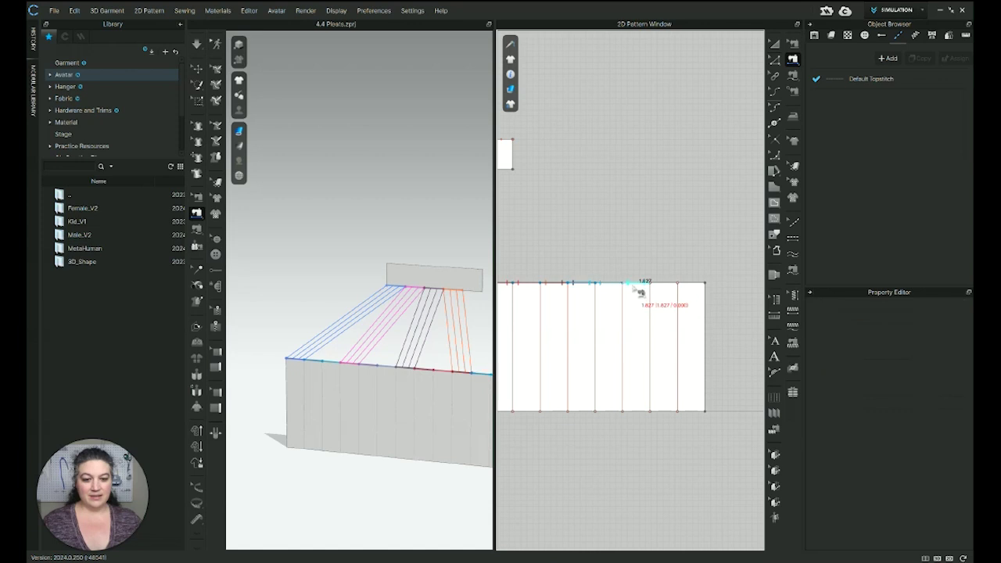
middle_click_drag(617, 260, 652, 272)
left_click(536, 181)
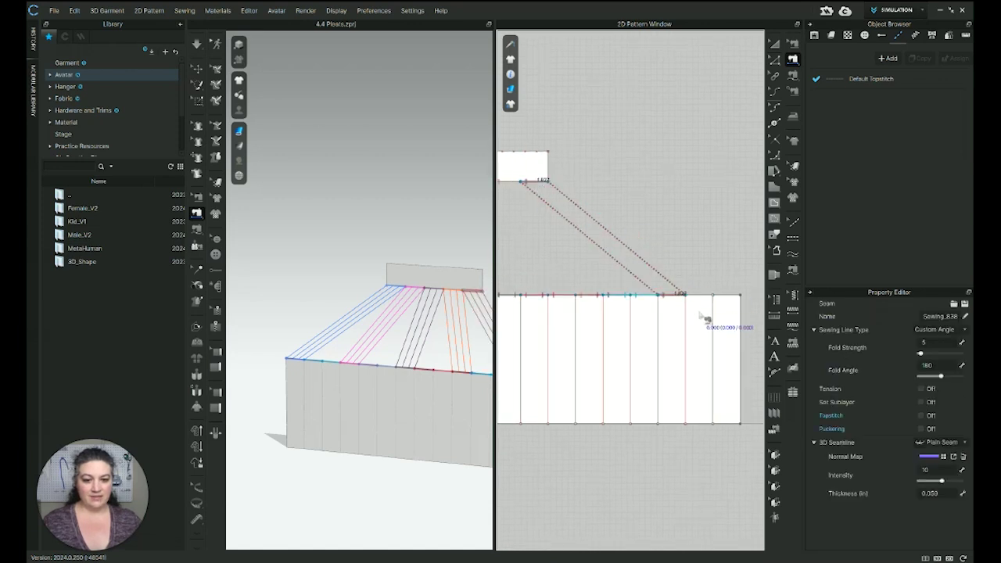
left_click(688, 296)
left_click(694, 297)
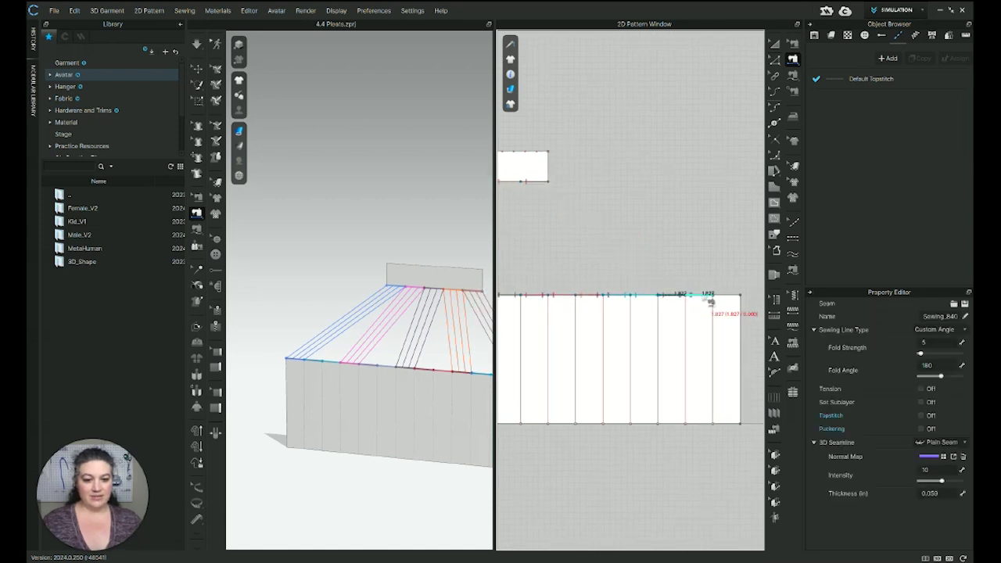
left_click(715, 298)
left_click(720, 297)
scroll(719, 308, "down", 3)
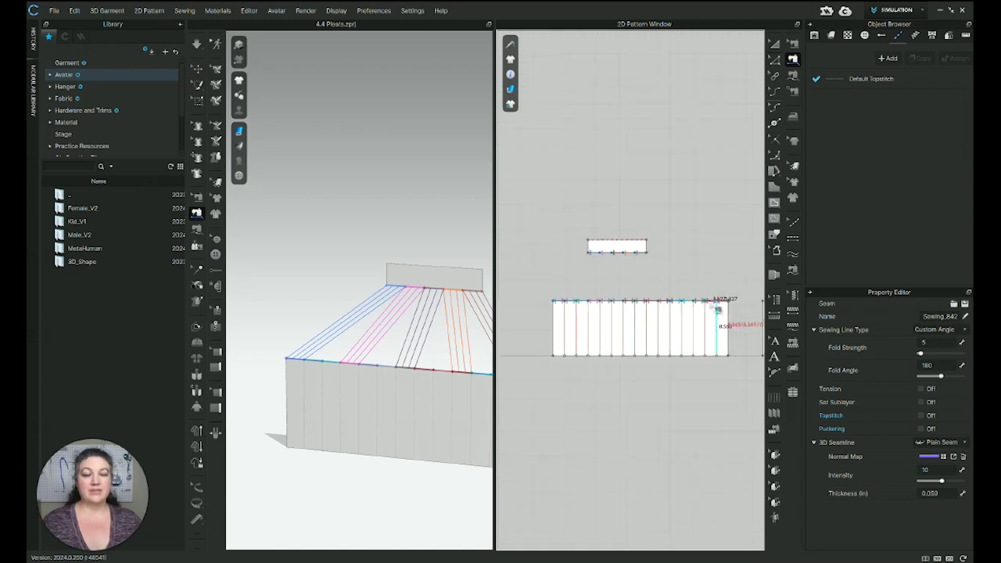
Simulate the rectangle sewn to the waistband to drape the unfolded pleats, and stop the simulation
middle_click_drag(470, 355, 431, 303)
key("space")
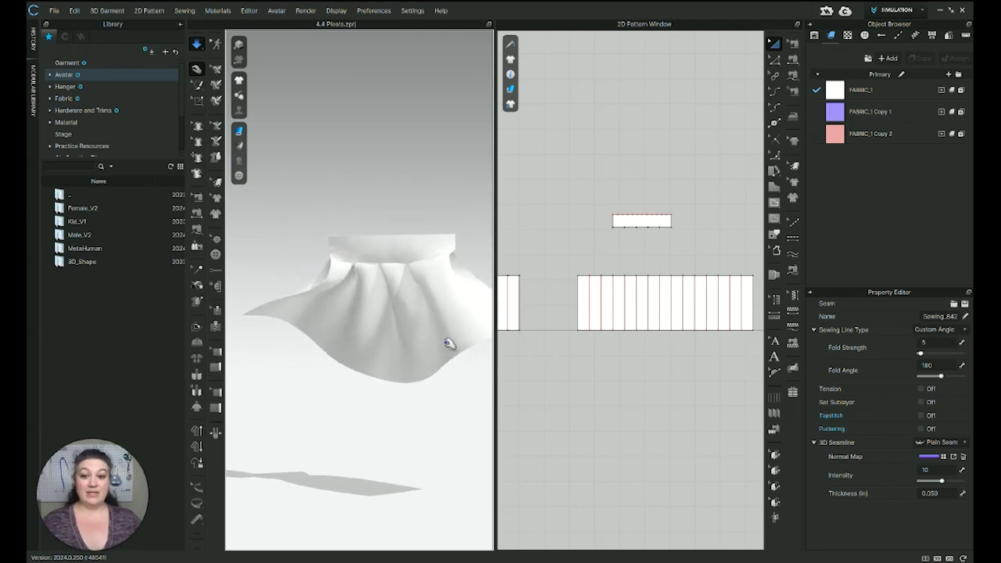
key("n")
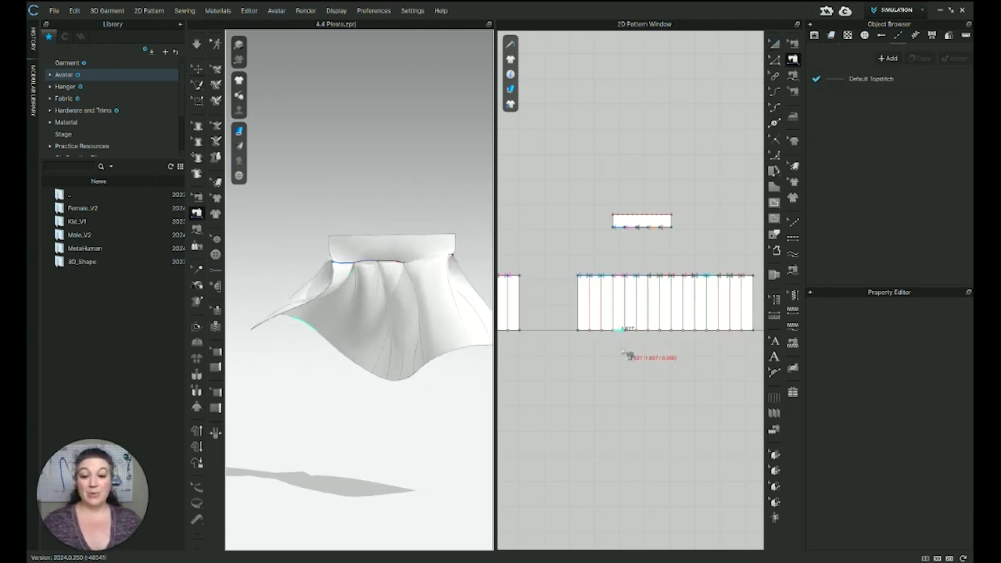
Apply Pleats Fold across all the rectangle's internal lines as Knife Pleats with fold angle 0 - 360, outside fold 0 and inside fold 360
key("z")
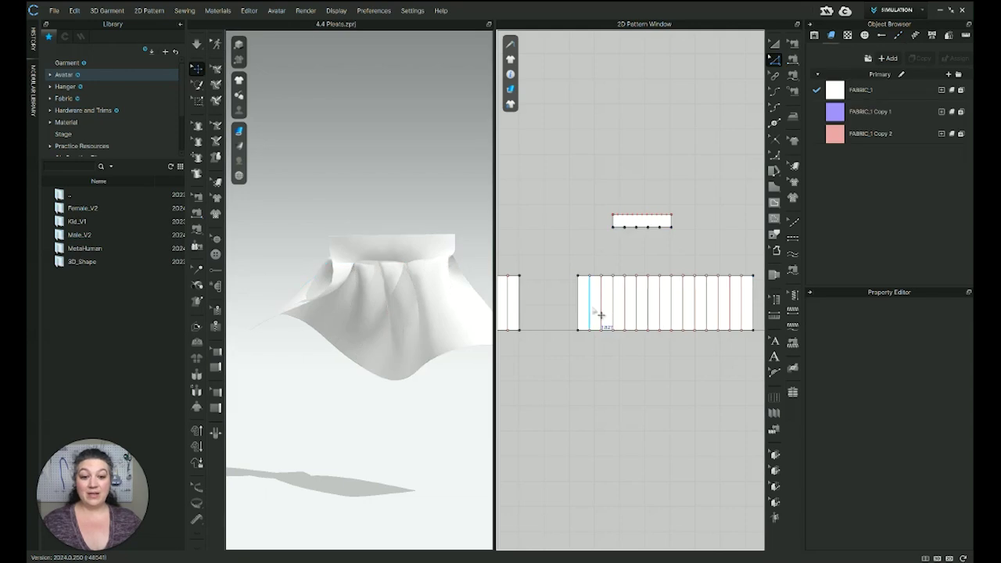
left_click(599, 314)
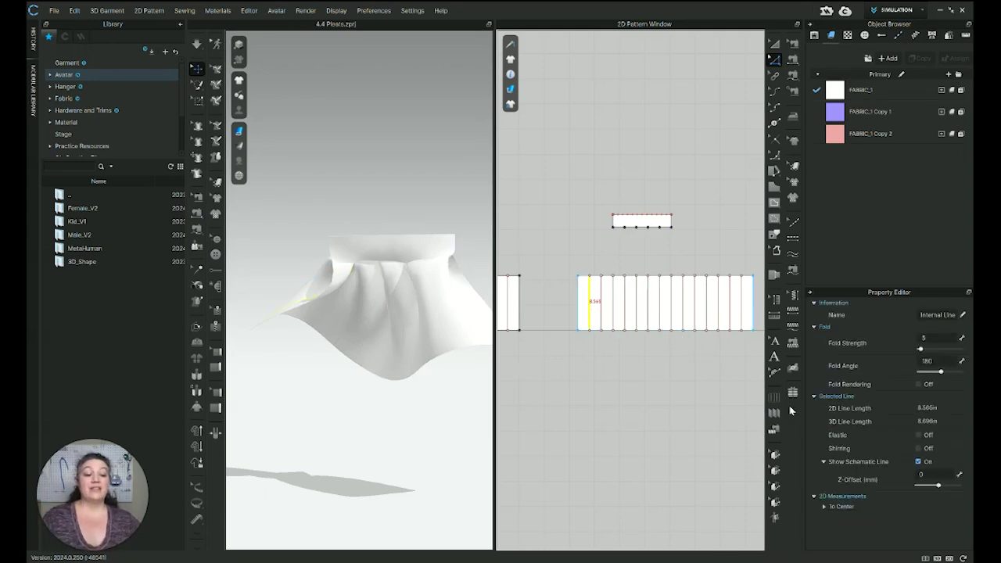
middle_click_drag(698, 392, 671, 397)
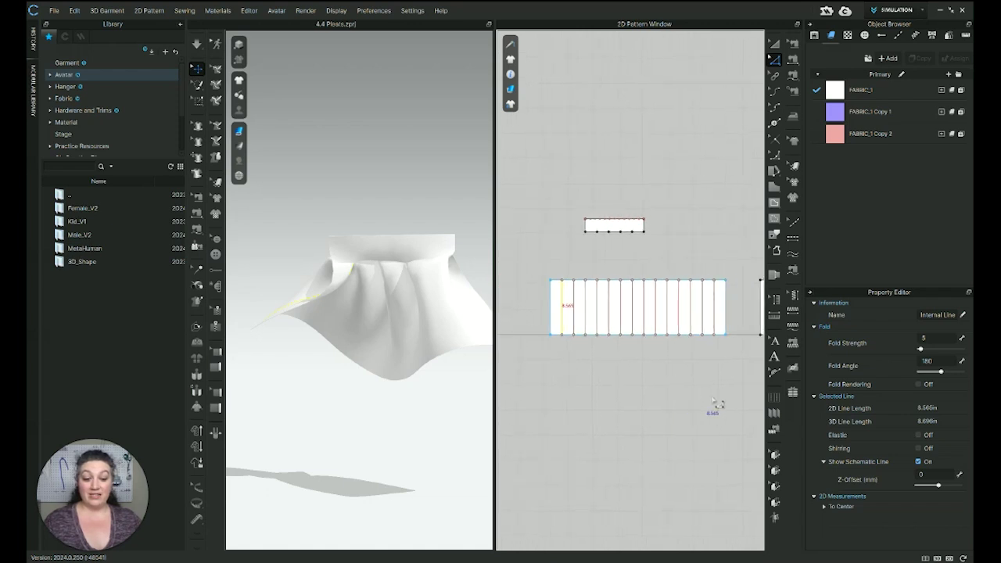
left_click(773, 412)
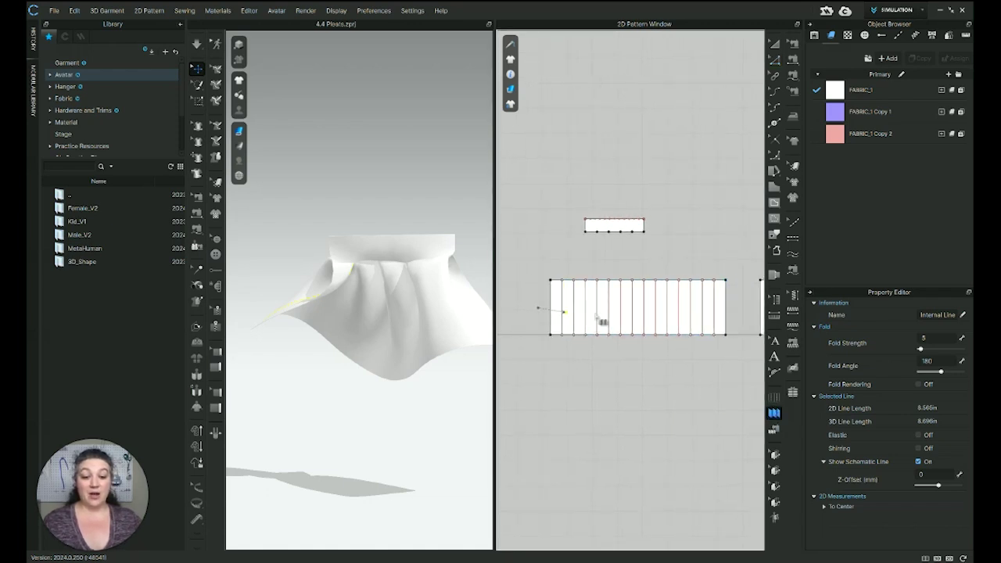
left_click(735, 307)
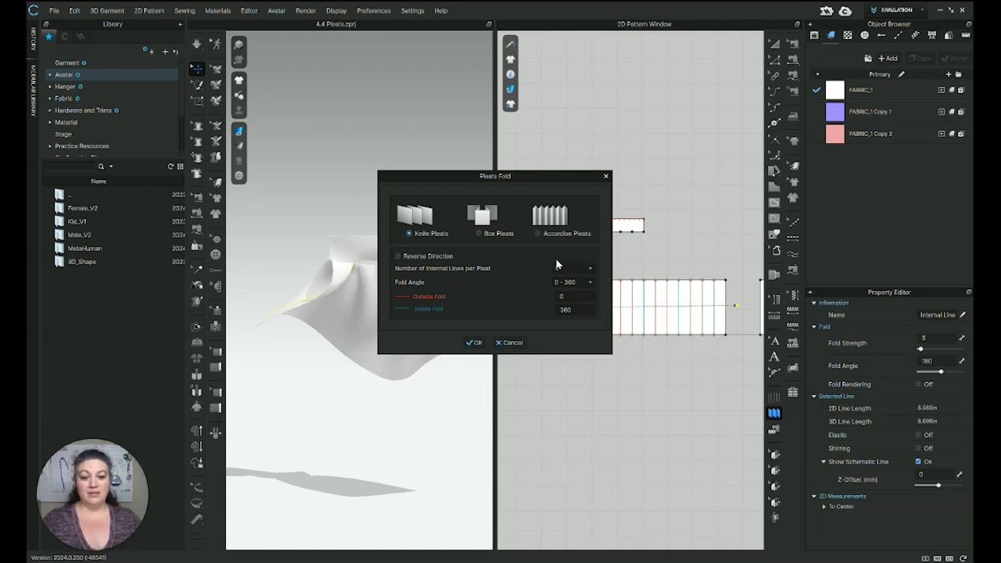
left_click(473, 343)
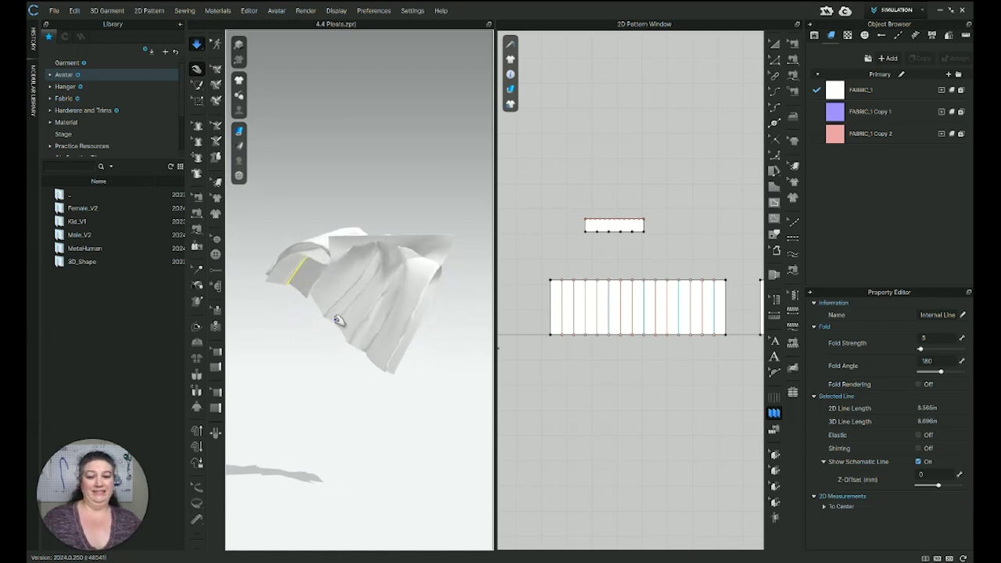
Simulate the folded pleats and pull the fabric in 3D to straighten the rectangle below its waistband
left_click(347, 296)
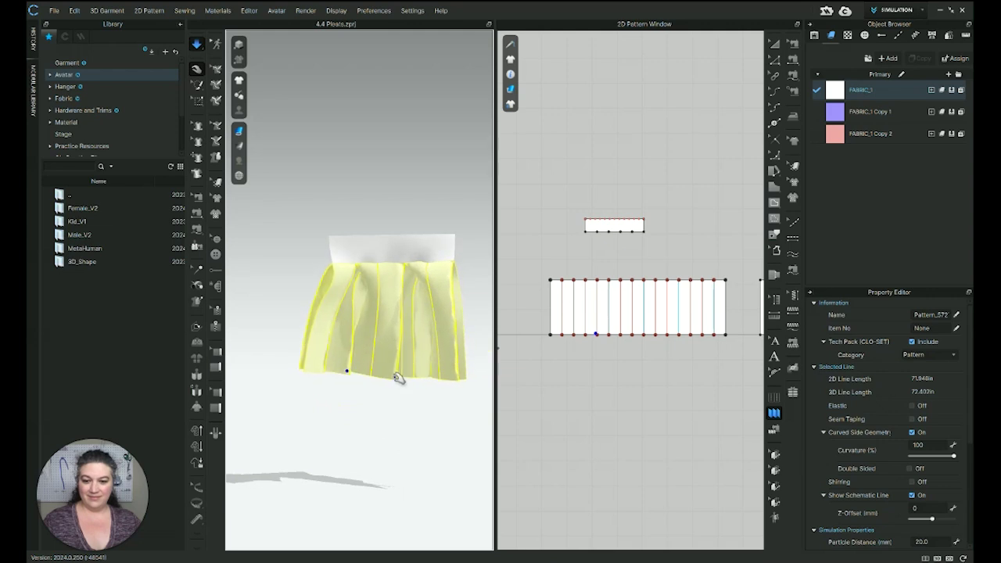
scroll(405, 361, "up", 3)
scroll(412, 350, "down", 4)
right_click_drag(435, 384, 371, 390)
scroll(386, 365, "up", 4)
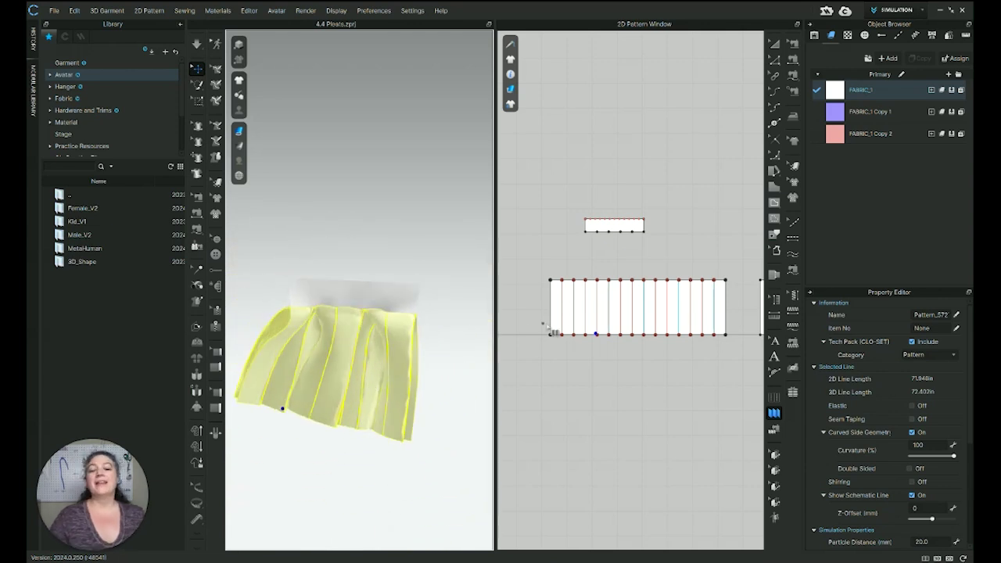
Check the fold angles of the rectangle's first internal lines and examine how the pleats hang in 3D
scroll(562, 309, "up", 4)
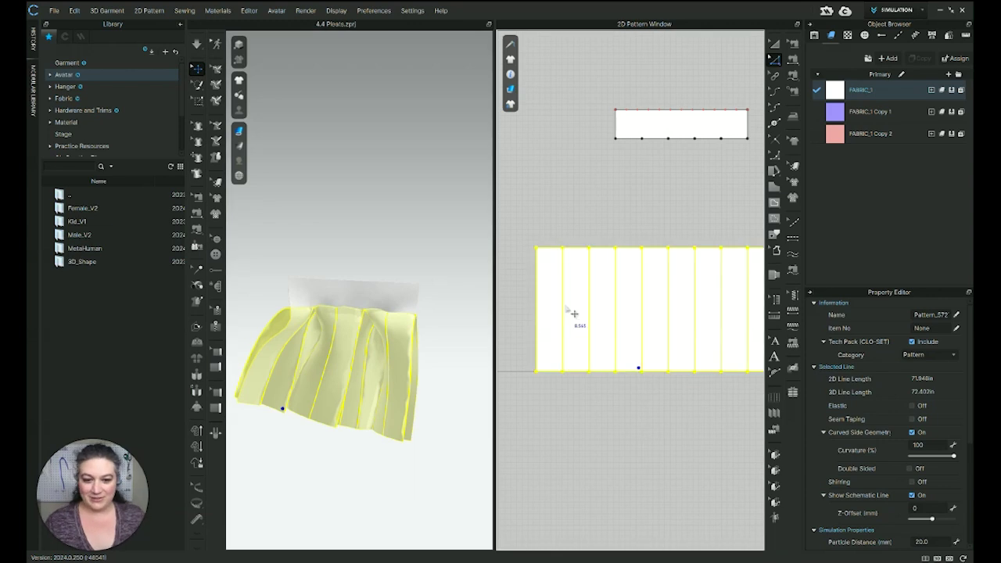
key("z")
left_click(565, 318)
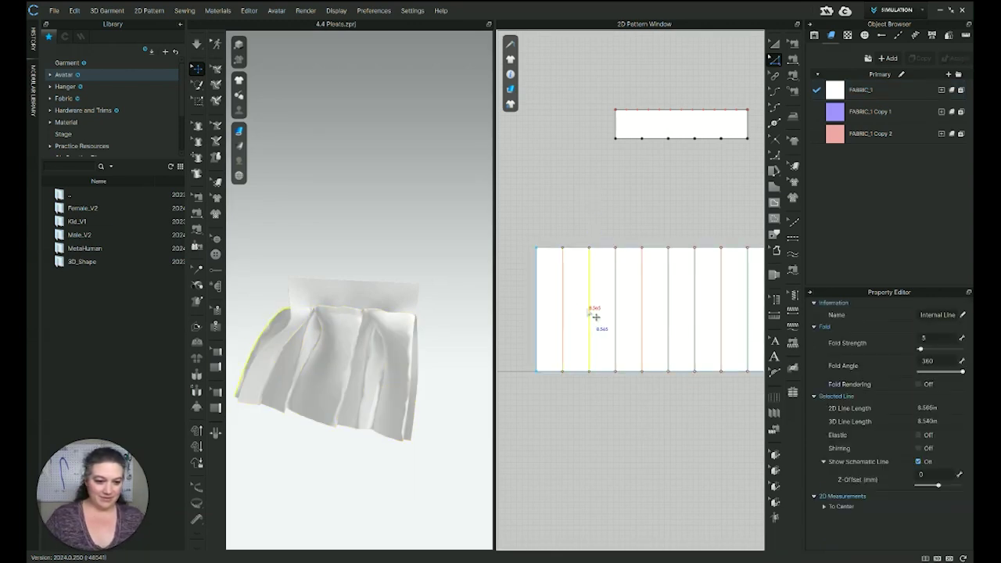
left_click(625, 326)
scroll(336, 332, "up", 3)
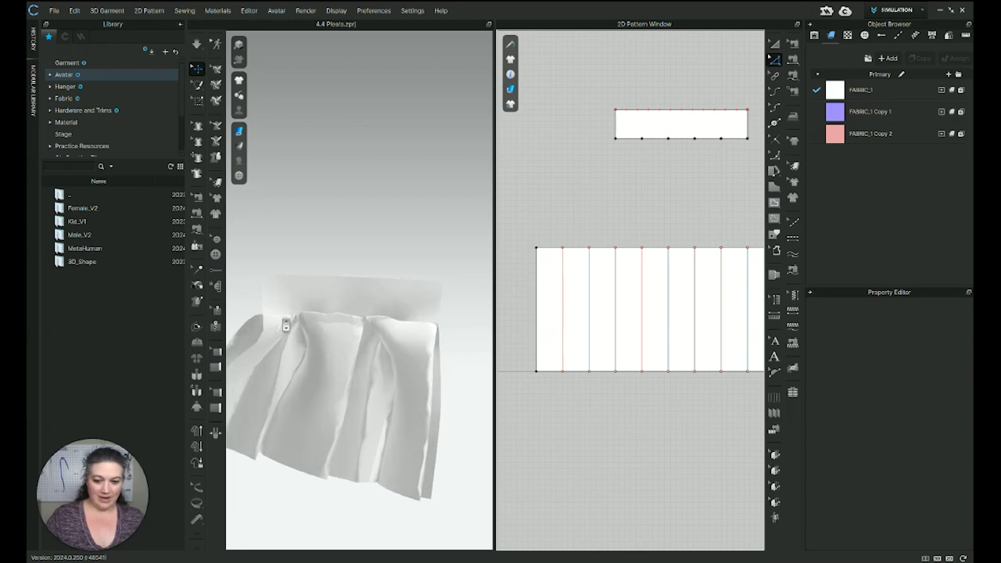
mouse_move(325, 343)
right_mouse_down()
mouse_move(315, 317)
mouse_move(321, 326)
right_mouse_up()
scroll(390, 317, "down", 4)
scroll(390, 320, "down", 3)
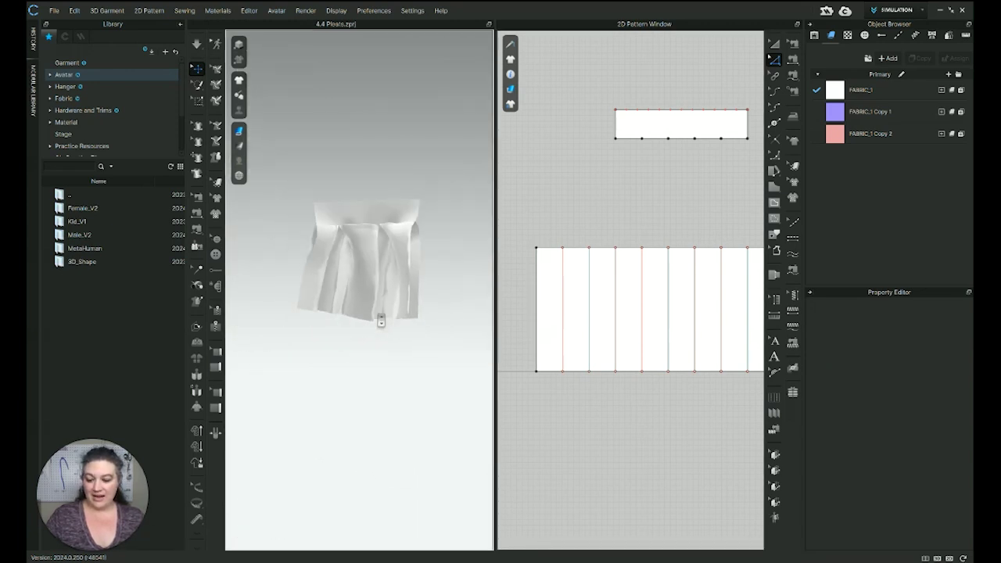
right_click_drag(471, 320, 435, 351)
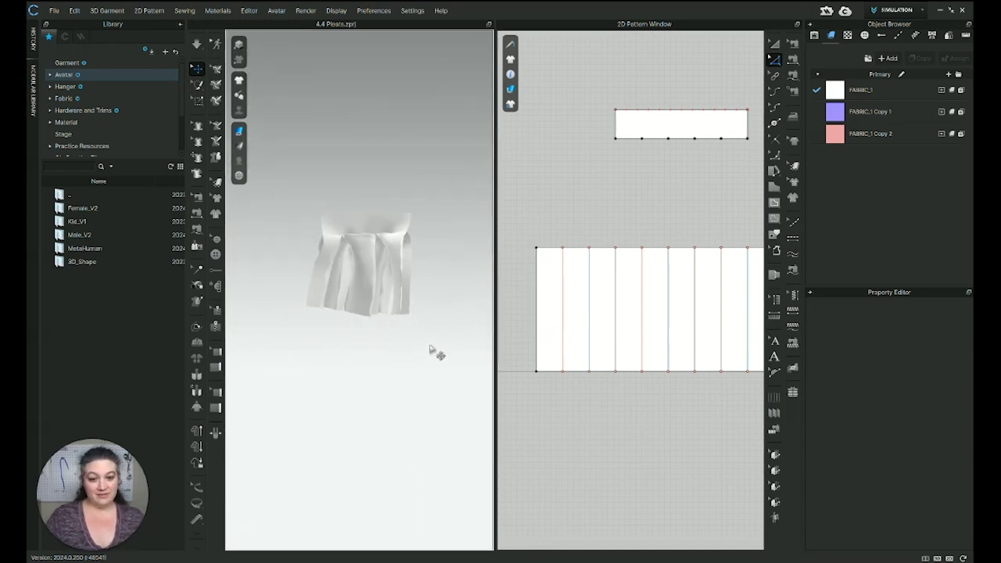
Reset the pleated rectangle's 3D arrangement, simulate it again and inspect the pleats from the side
left_click(366, 286)
right_click(366, 286)
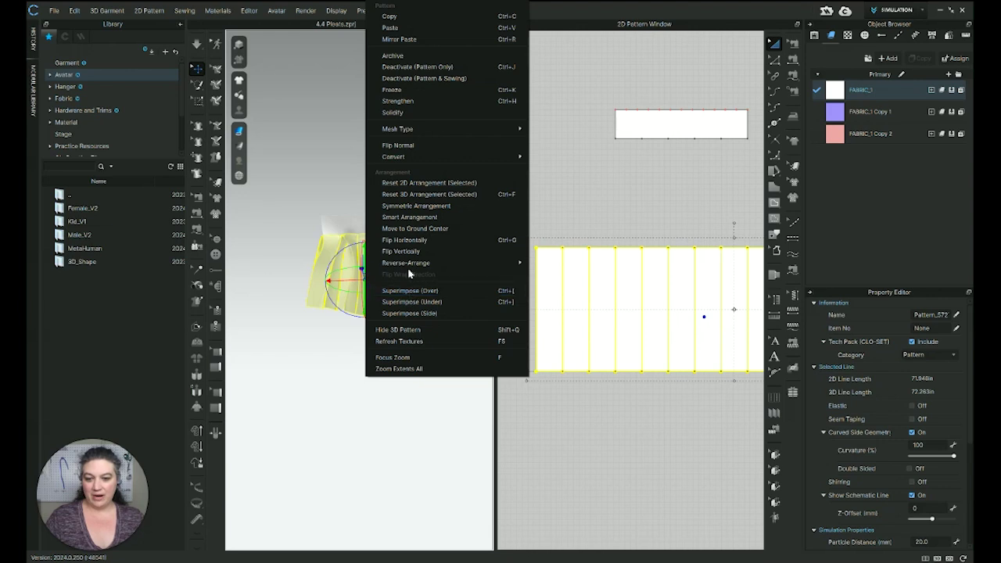
left_click(414, 195)
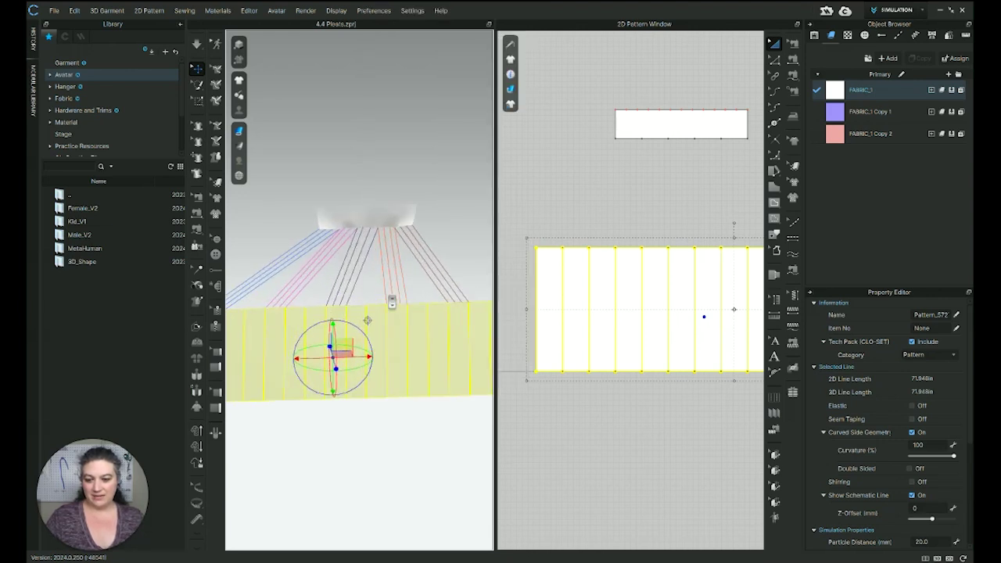
left_click(733, 398)
scroll(732, 395, "down", 5)
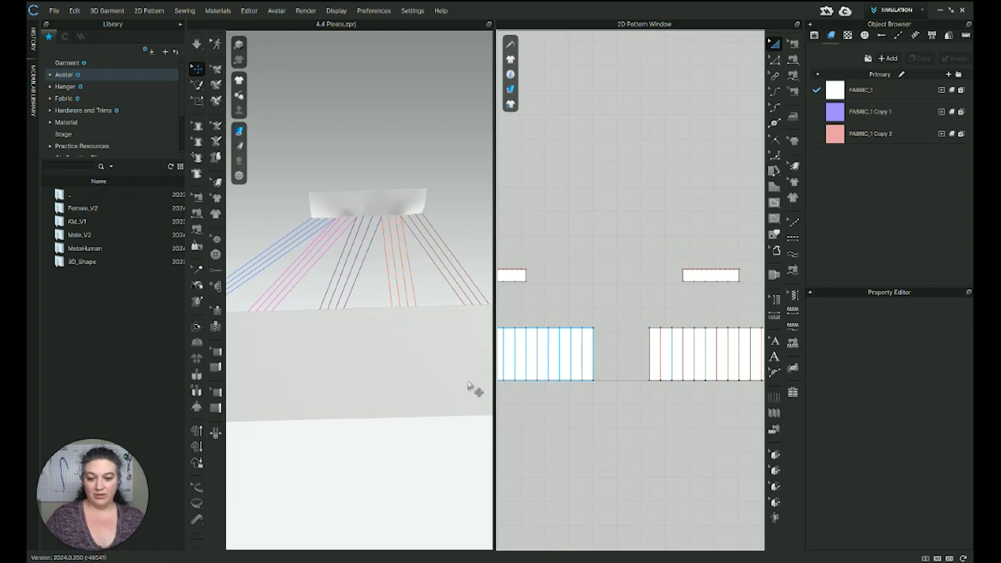
key("space")
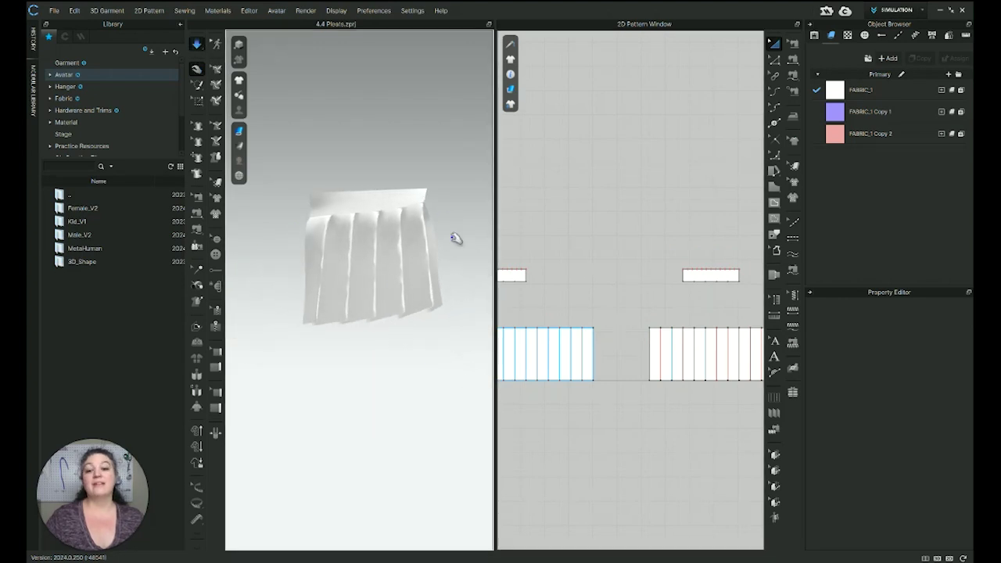
scroll(394, 288, "up", 4)
right_click_drag(419, 272, 399, 248)
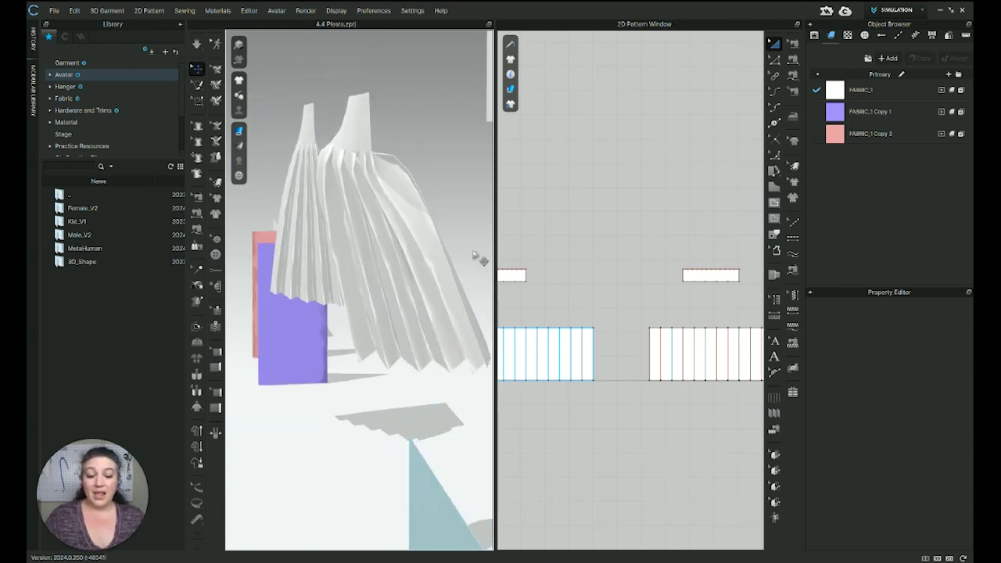
Select all the seams joining the pleated rectangle and waistband and set their Sewing Line Type to Turned
scroll(647, 368, "down", 3)
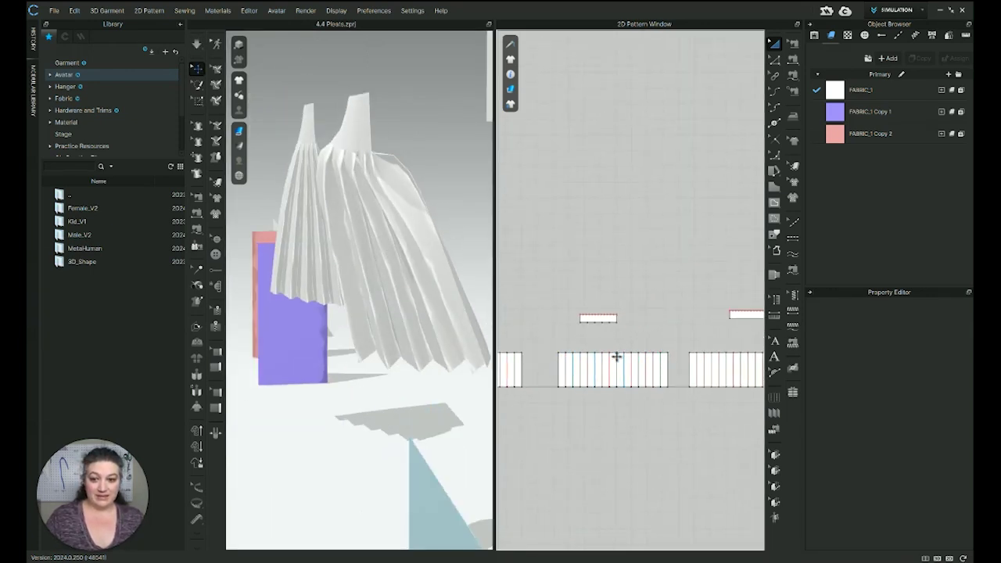
scroll(677, 345, "up", 3)
left_click(646, 376)
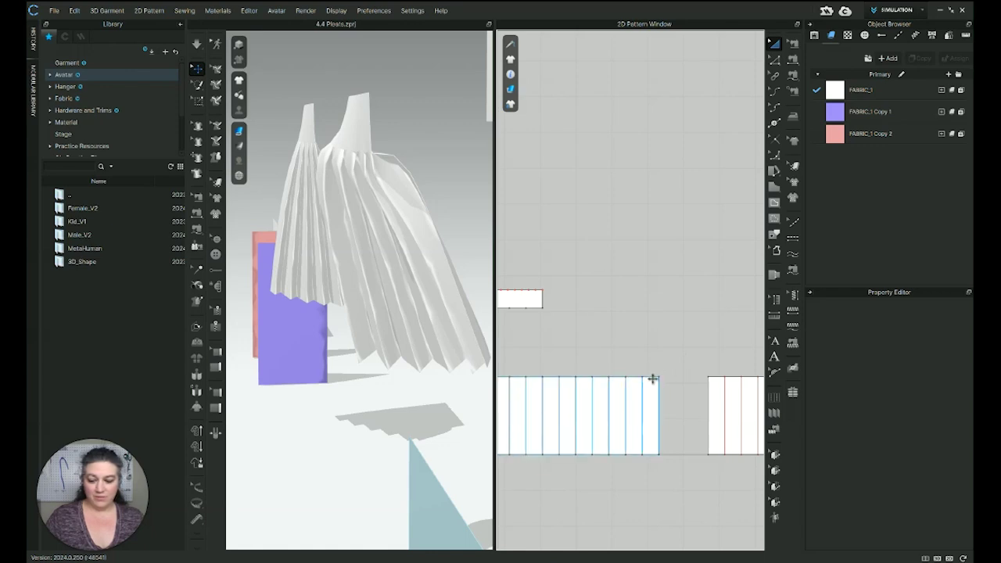
left_click(649, 381)
right_click_drag(653, 361, 705, 332)
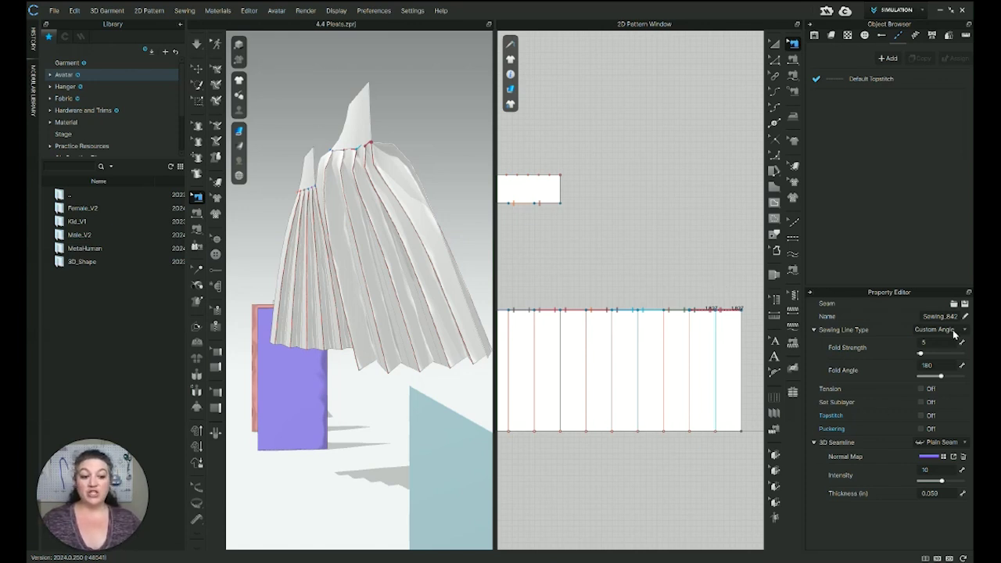
scroll(695, 331, "down", 2)
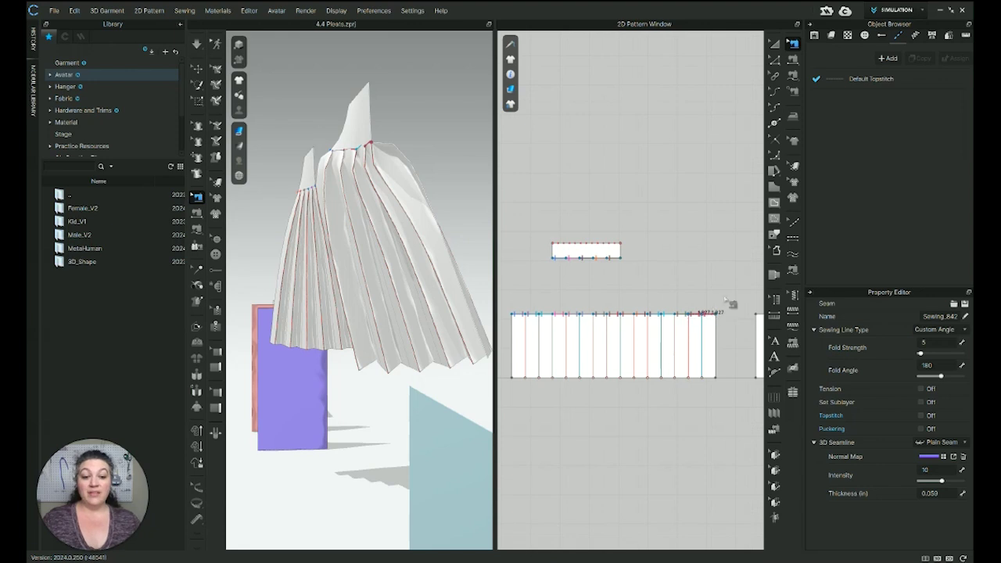
left_click(726, 305)
left_click_drag(725, 305, 507, 333)
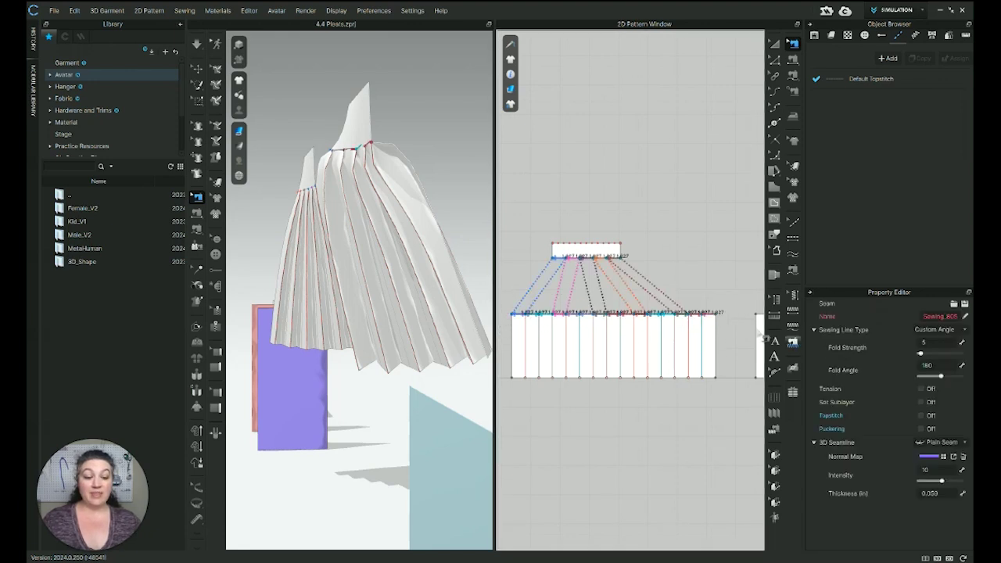
mouse_move(460, 168)
right_mouse_down()
mouse_move(437, 183)
mouse_move(443, 157)
mouse_move(470, 182)
right_mouse_up()
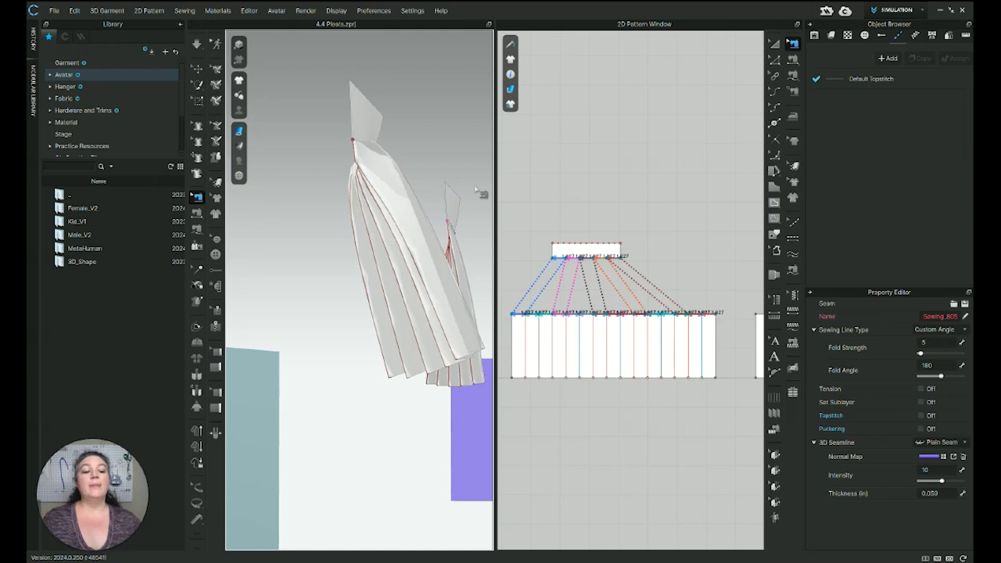
left_click(931, 331)
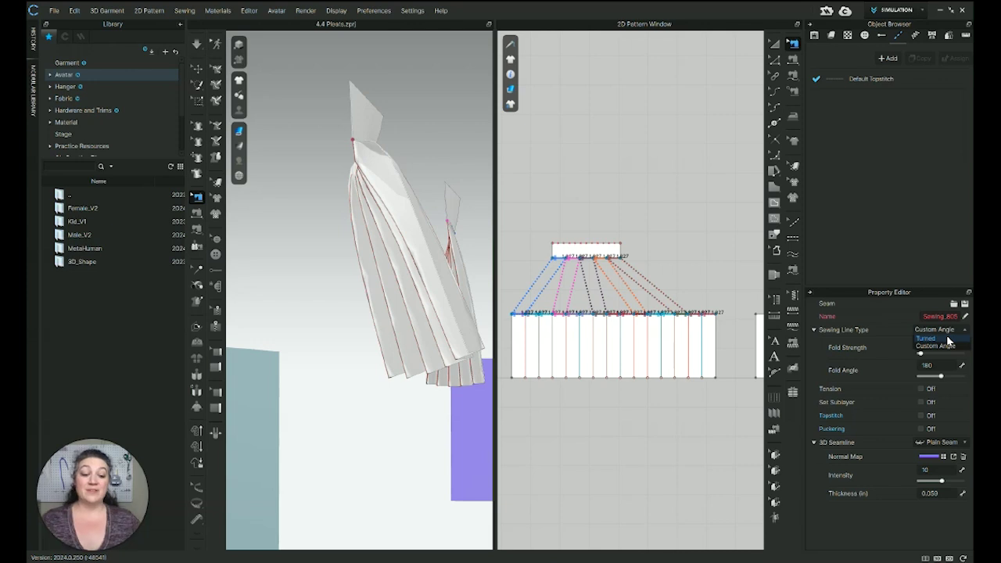
left_click(937, 339)
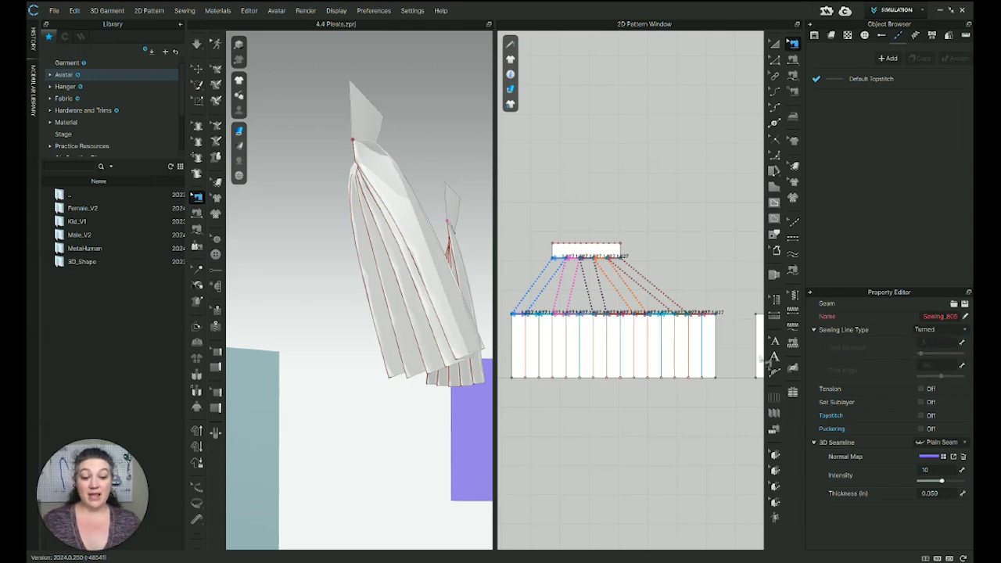
Simulate the pleats with the turned seams, view them from the front, and return to Edit Sewing
key("space")
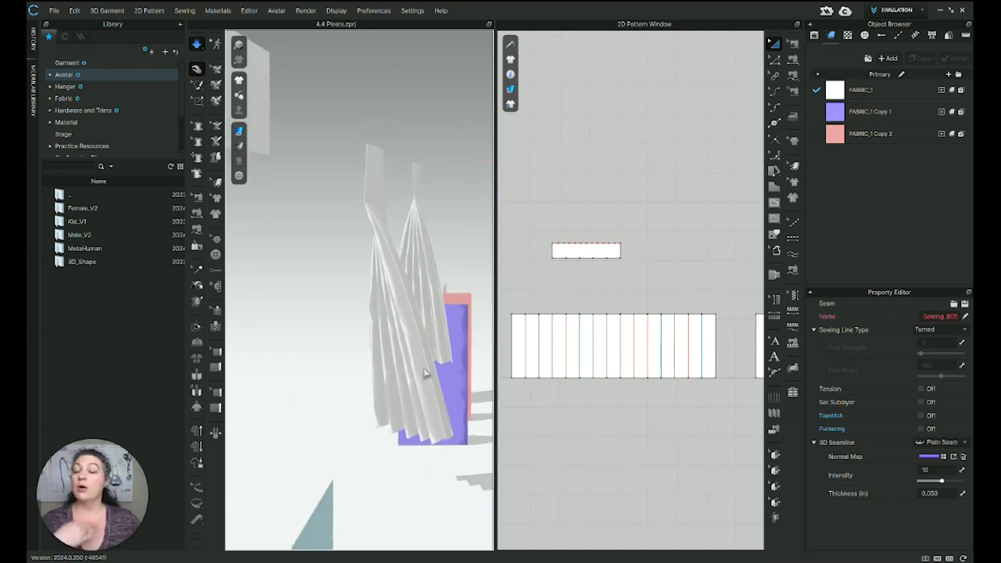
right_click_drag(319, 314, 412, 320)
scroll(425, 324, "down", 3)
scroll(424, 325, "down", 2)
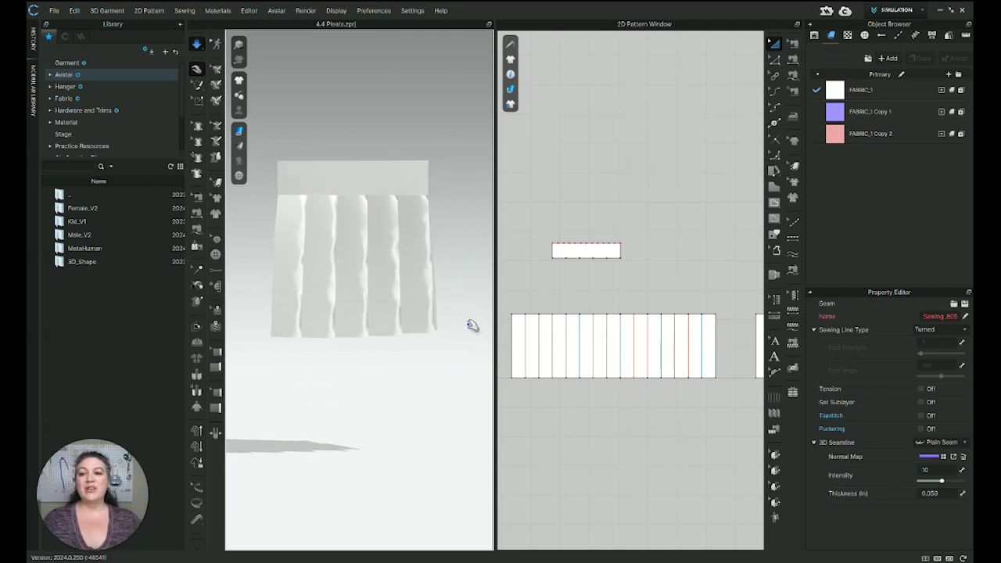
key("1")
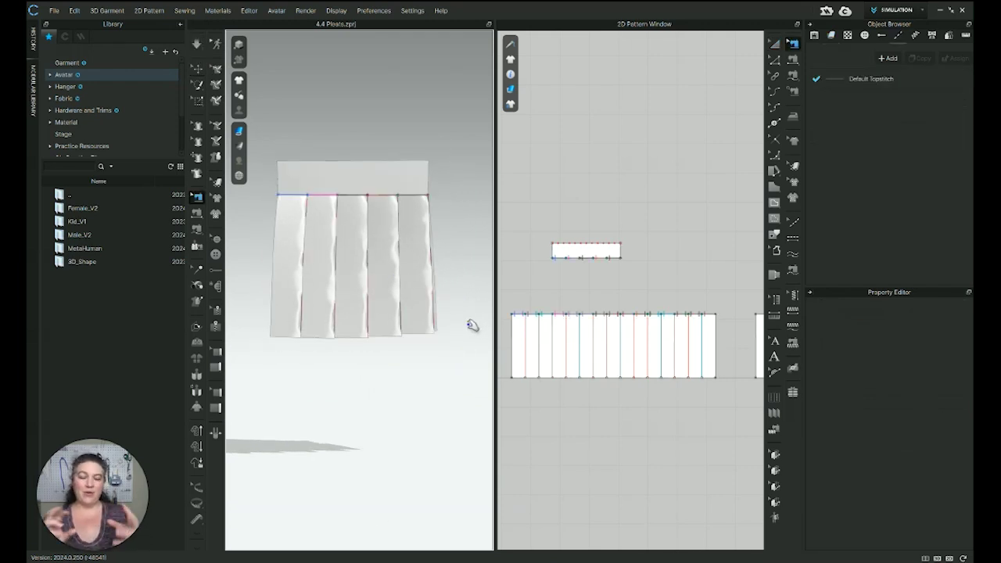